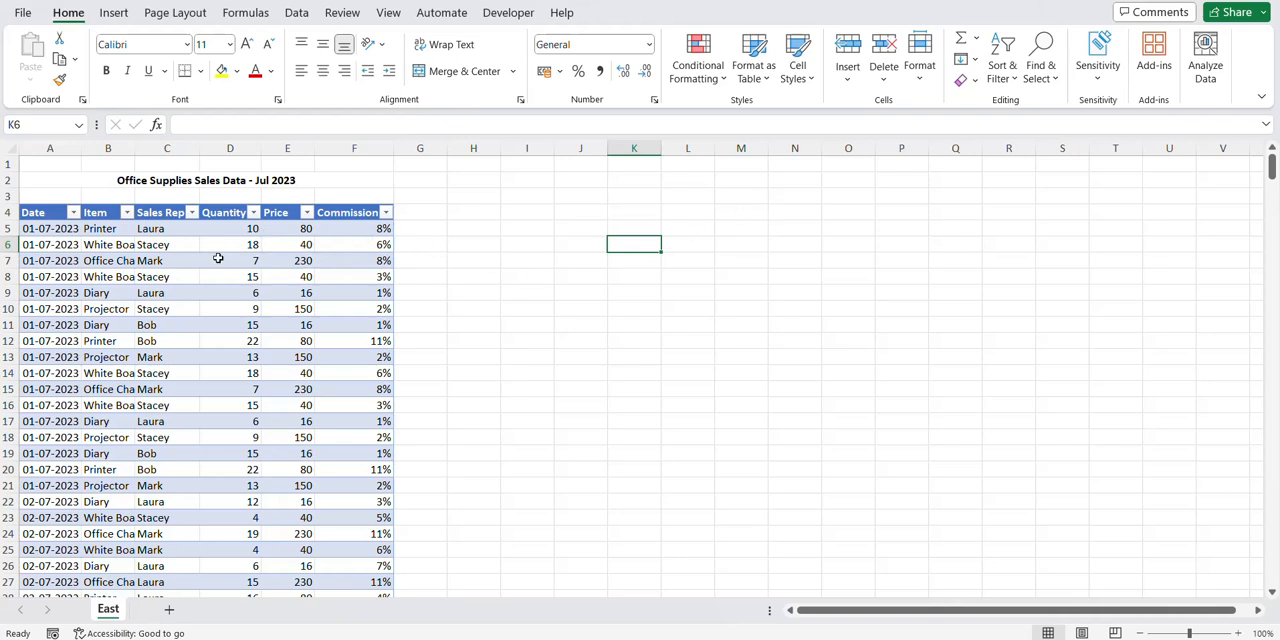
# Look over the East sales table and the regional source workbooks in the PQ folder
pyautogui.scroll(-1, 218, 258)
pyautogui.scroll(1, 128, 244)
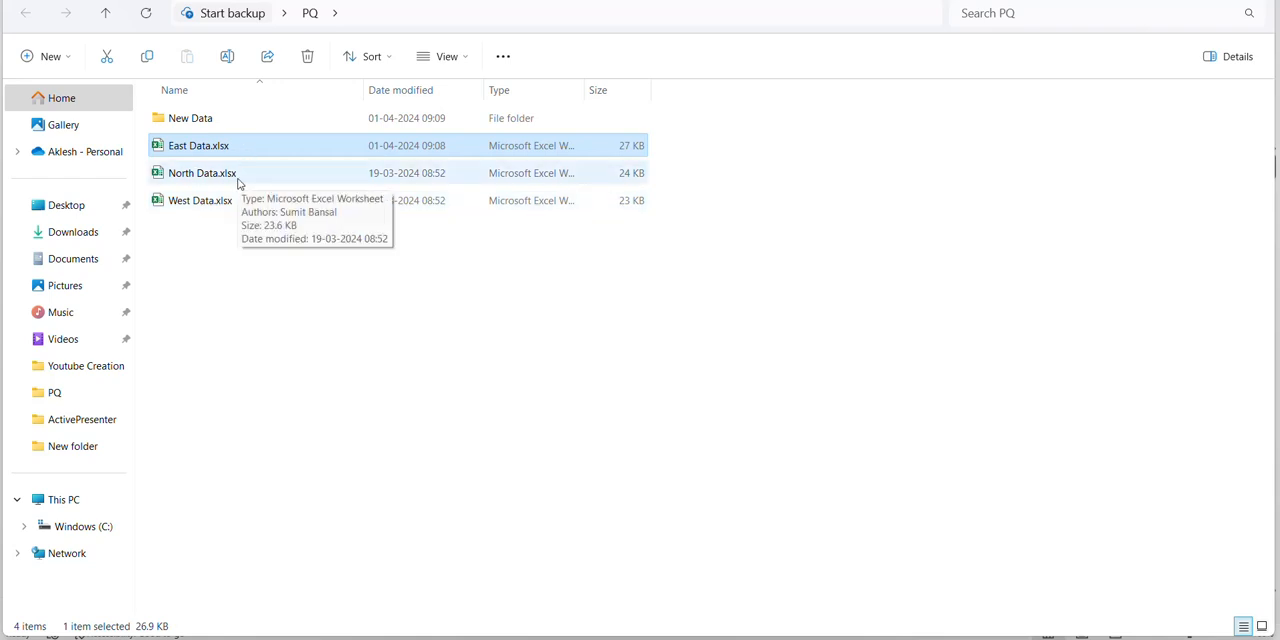
pyautogui.press('Return')
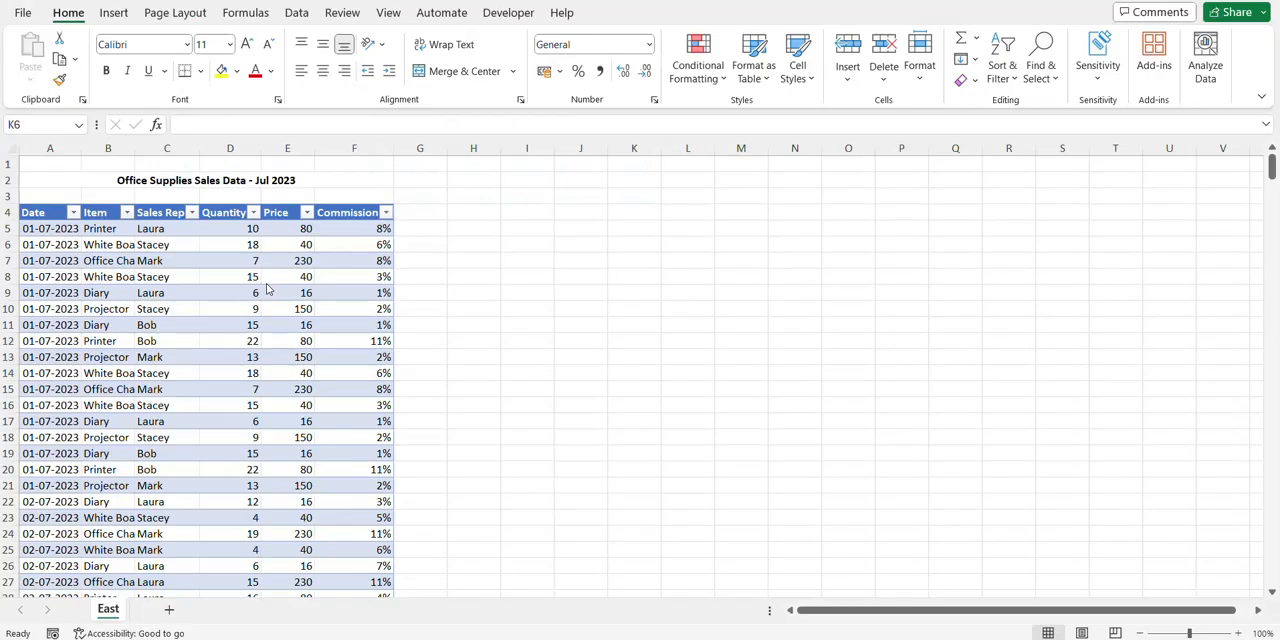
pyautogui.click(242, 259)
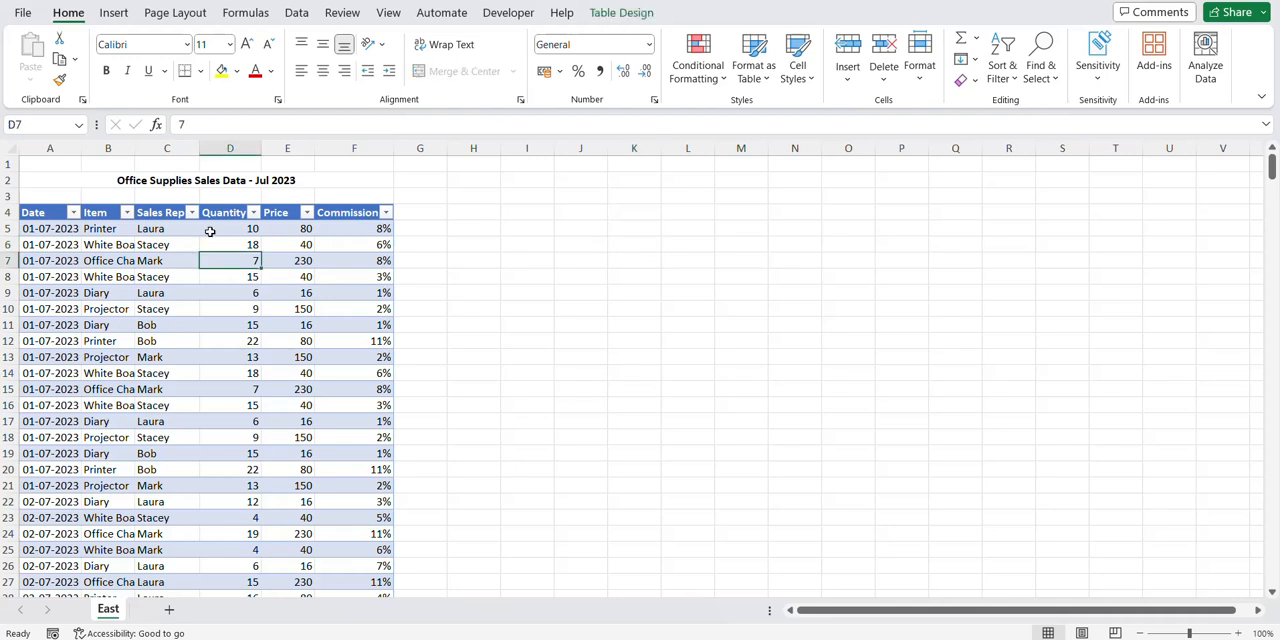
# Create a blank workbook and import data into it from the Excel workbook East Data.xlsx in the PQ folder
pyautogui.click(22, 14)
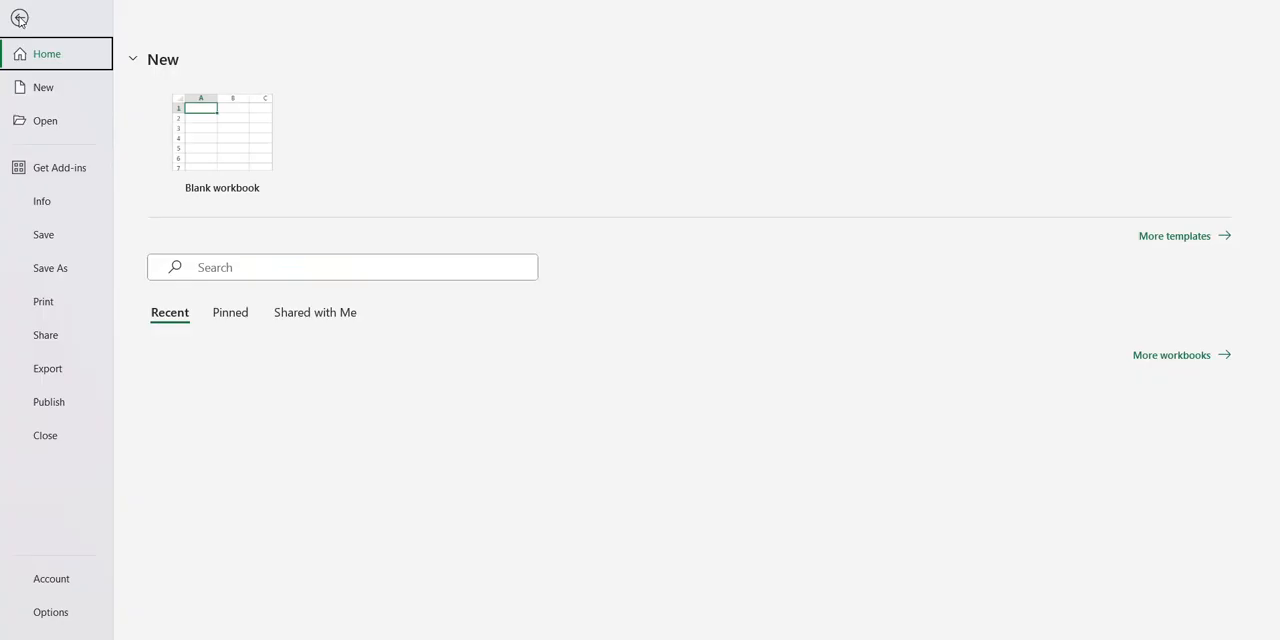
pyautogui.click(206, 151)
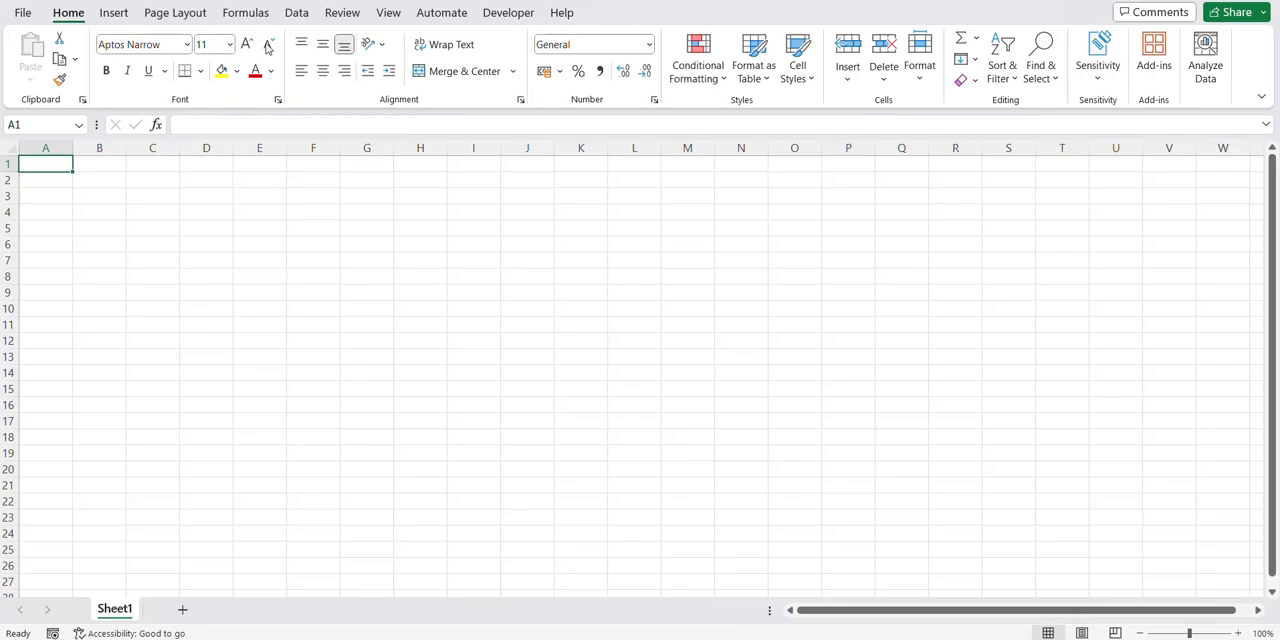
pyautogui.click(296, 12)
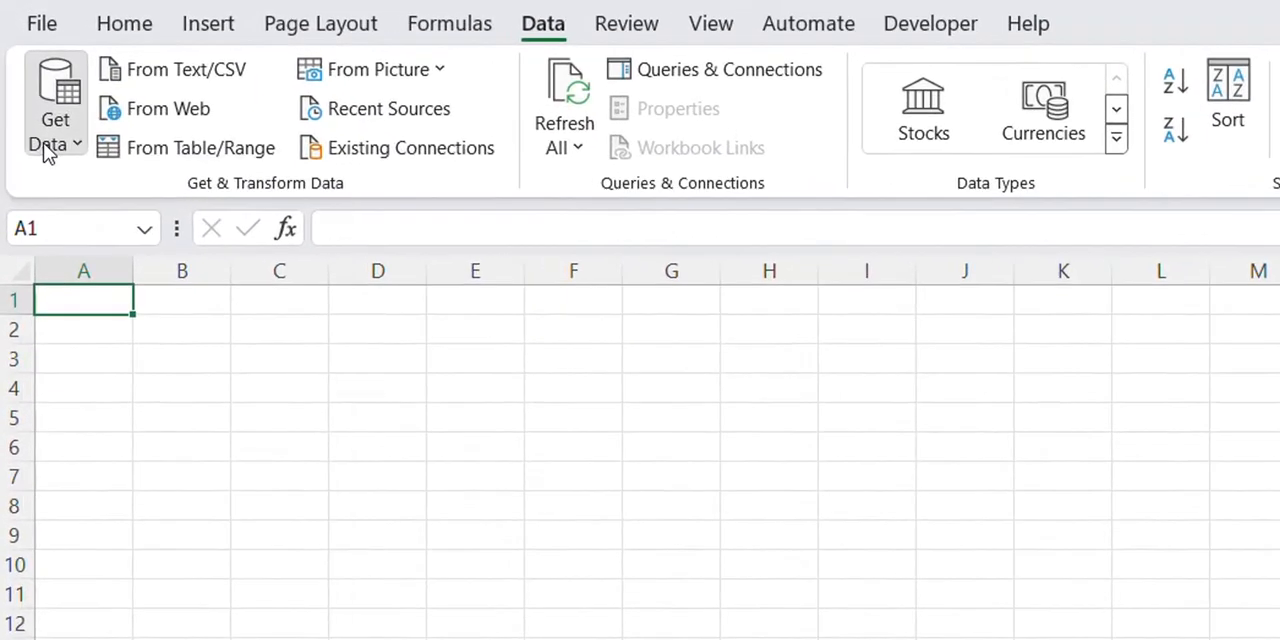
pyautogui.click(24, 84)
pyautogui.moveTo(121, 108)
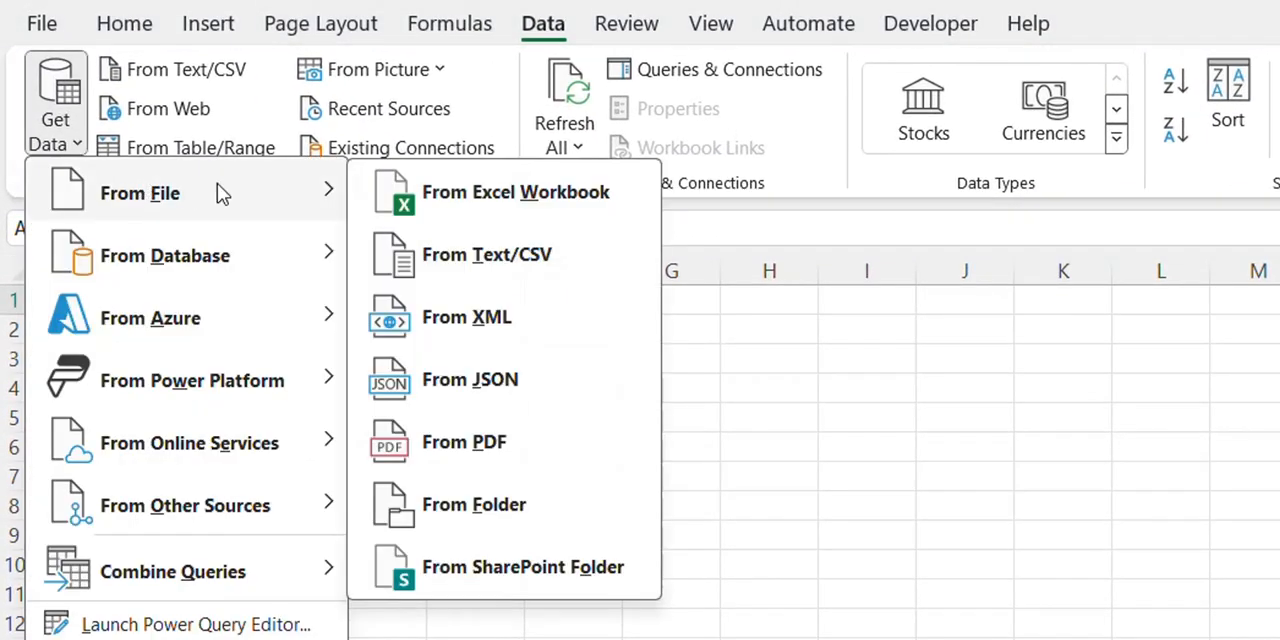
pyautogui.click(442, 199)
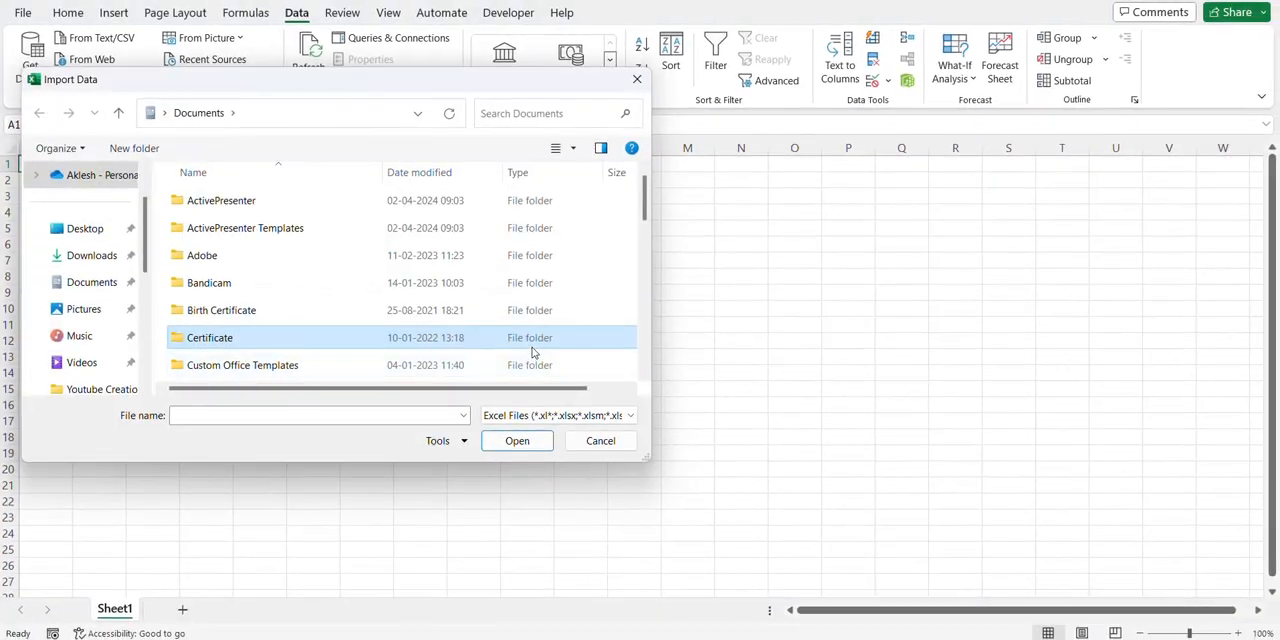
pyautogui.scroll(-5, 103, 257)
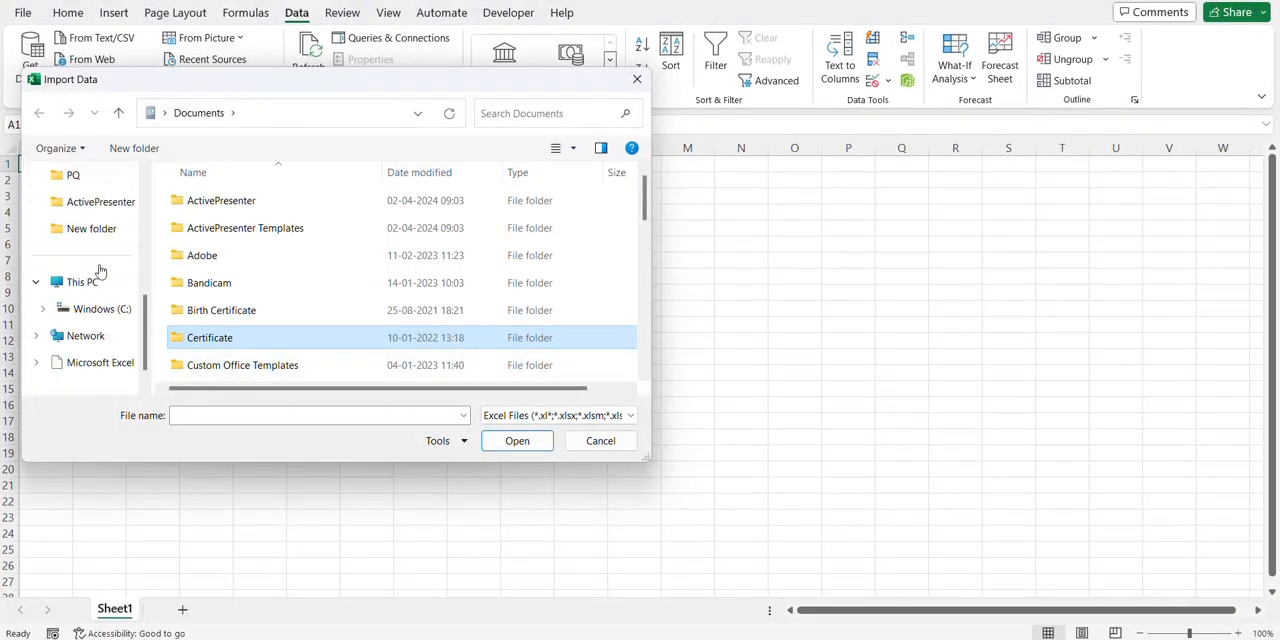
pyautogui.click(80, 176)
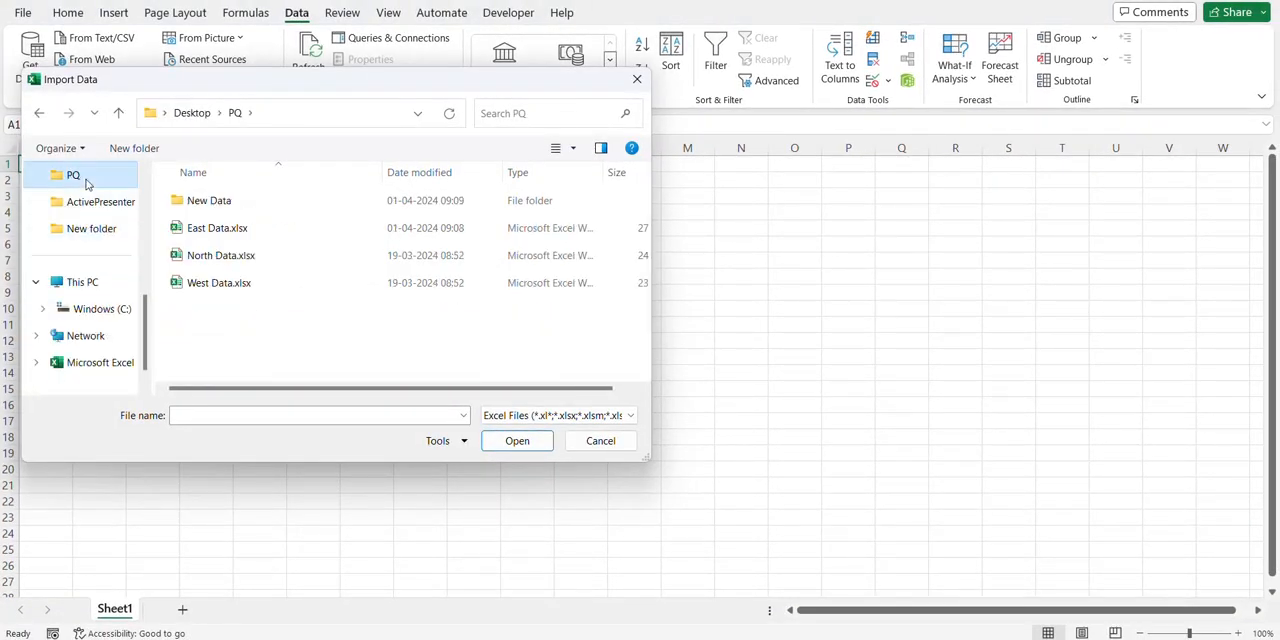
pyautogui.click(216, 231)
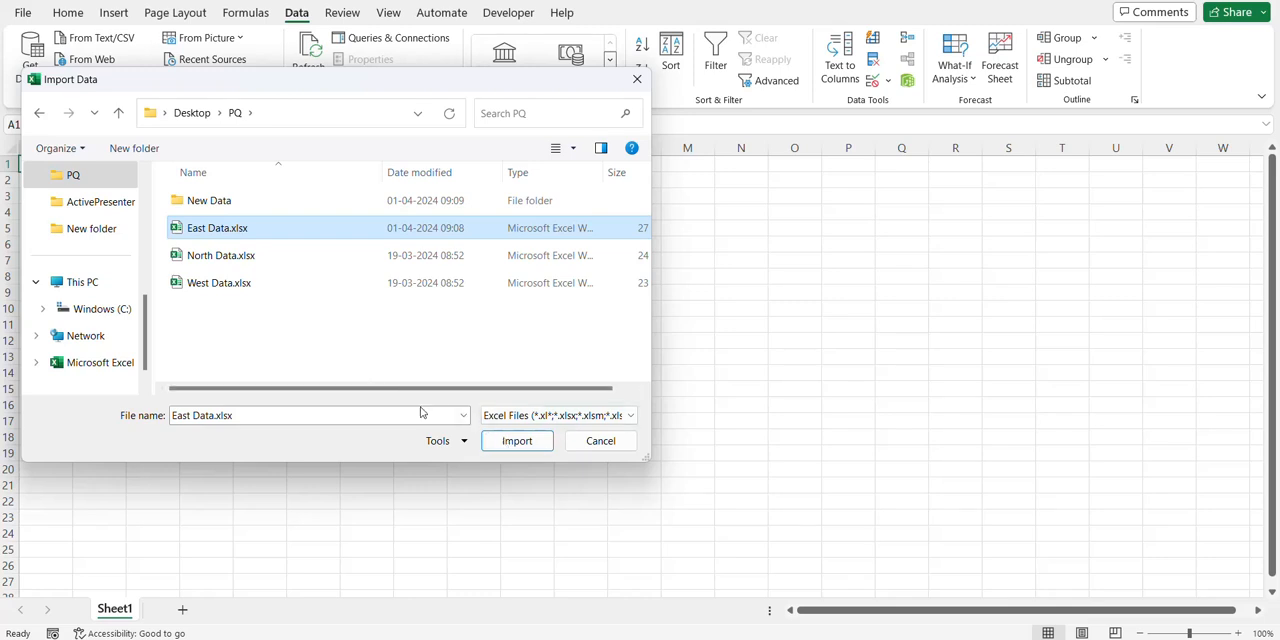
pyautogui.click(514, 441)
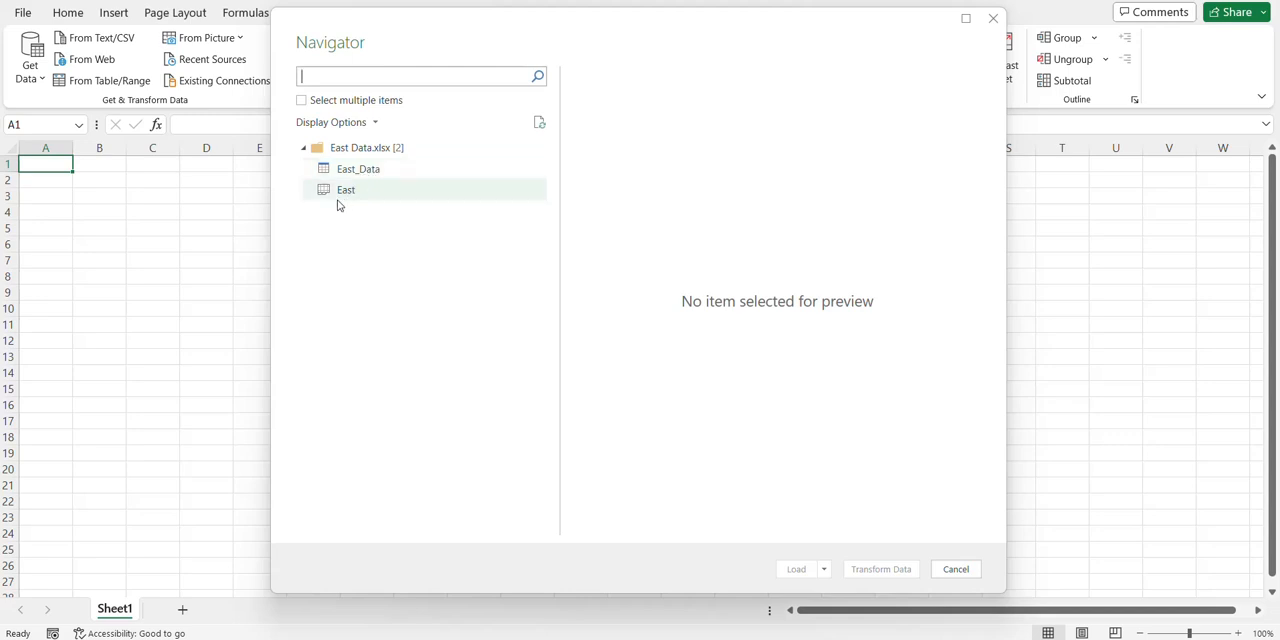
# Compare the East sheet and East_Data table previews with the source workbook, and open the East_Data table for transformation in Power Query
pyautogui.click(343, 195)
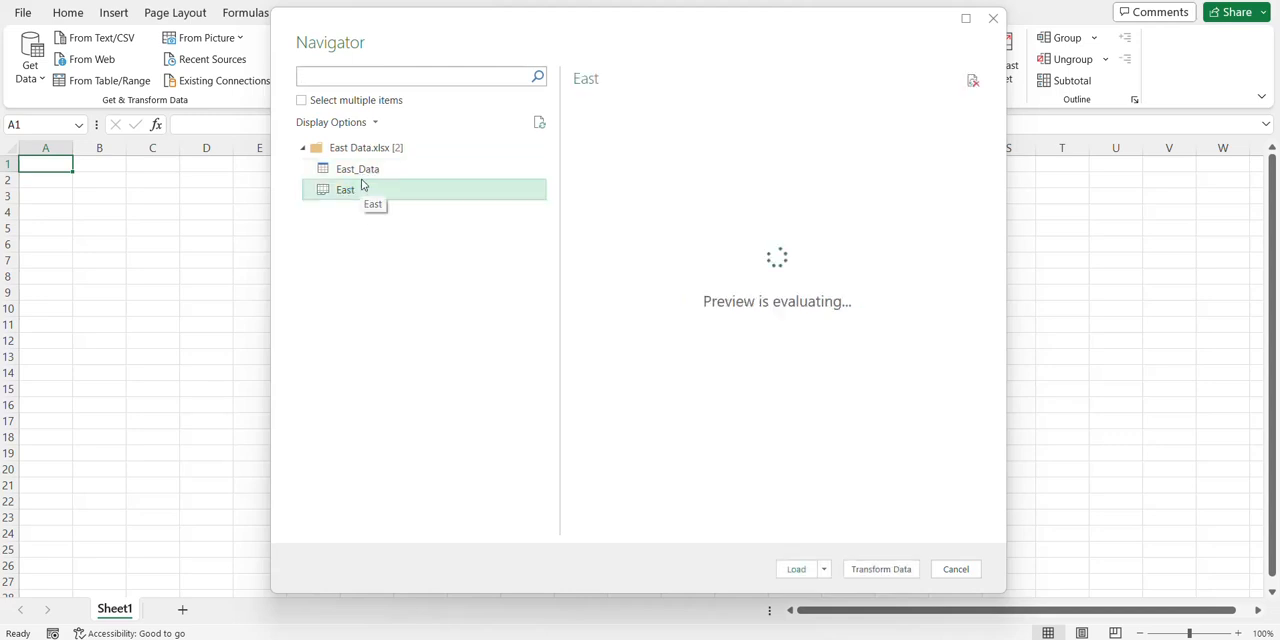
pyautogui.click(365, 178)
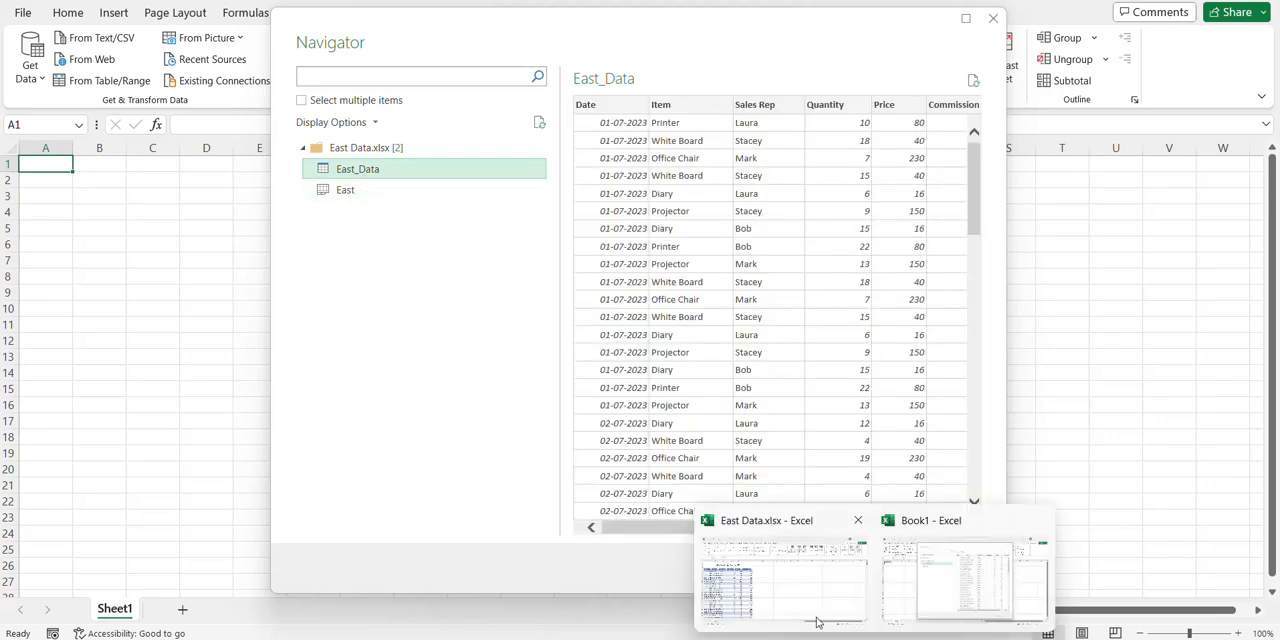
pyautogui.click(814, 617)
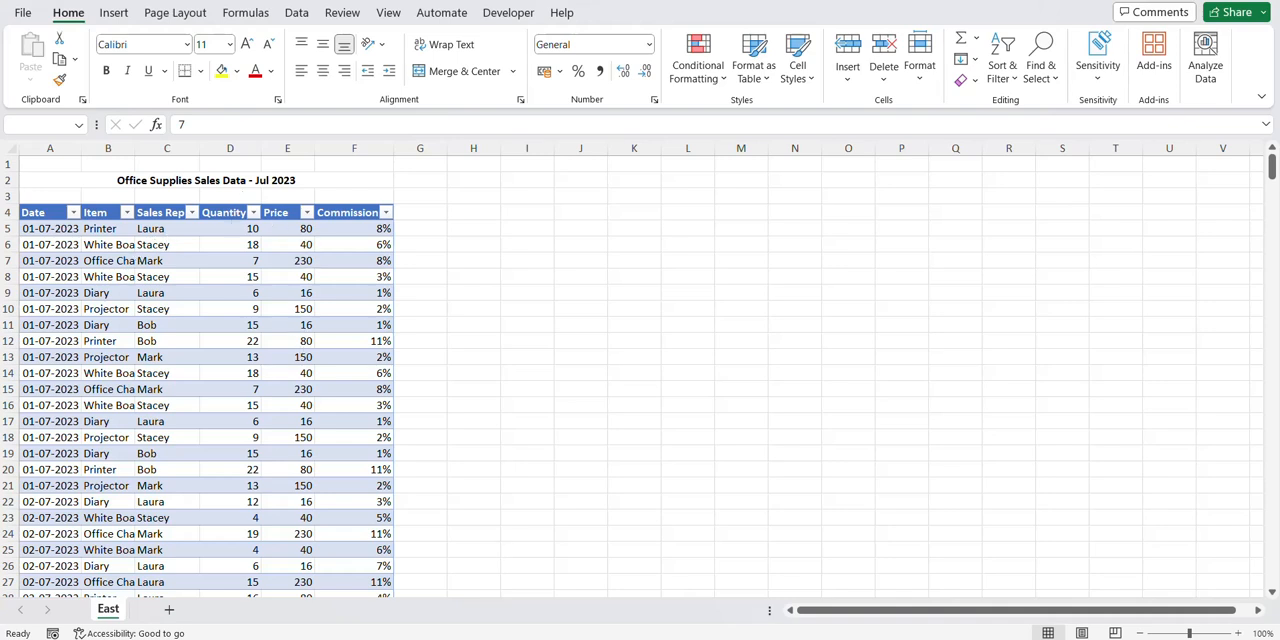
pyautogui.moveTo(865, 635)
pyautogui.click(930, 567)
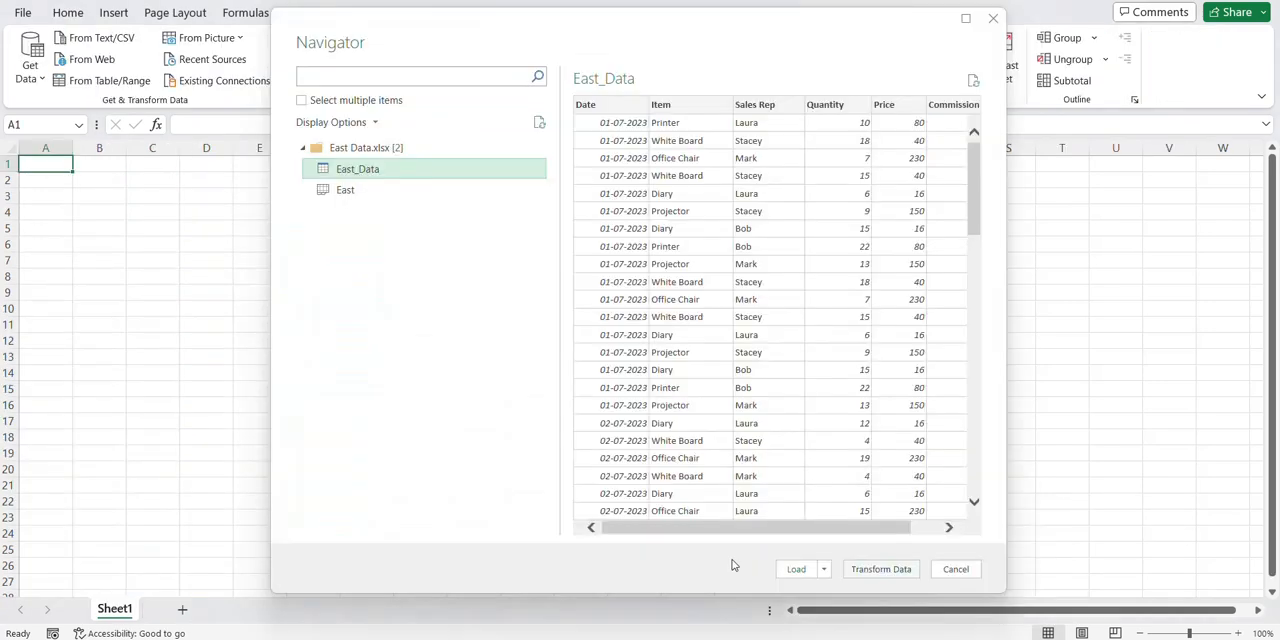
pyautogui.click(343, 190)
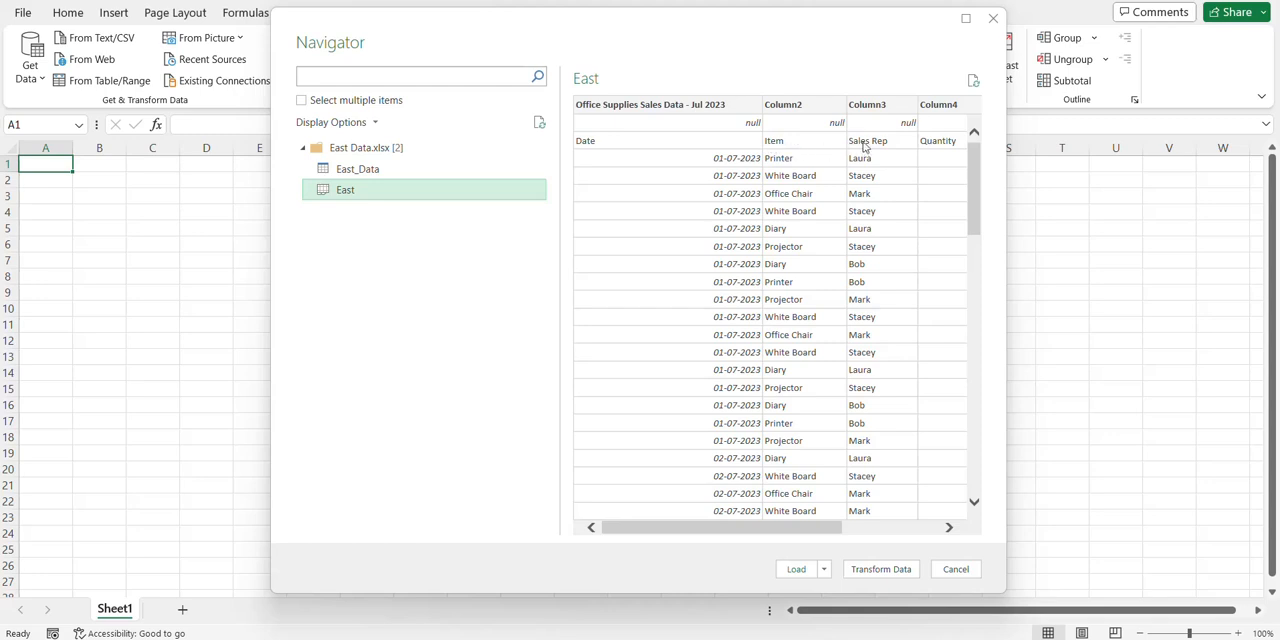
pyautogui.click(453, 178)
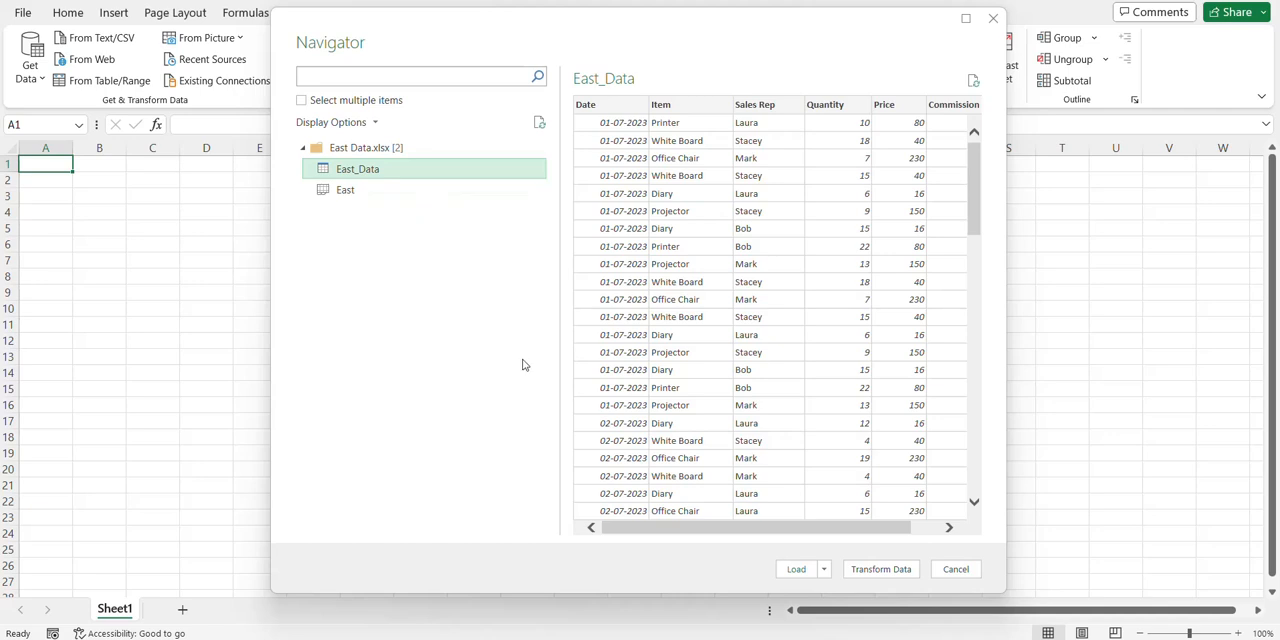
pyautogui.click(878, 575)
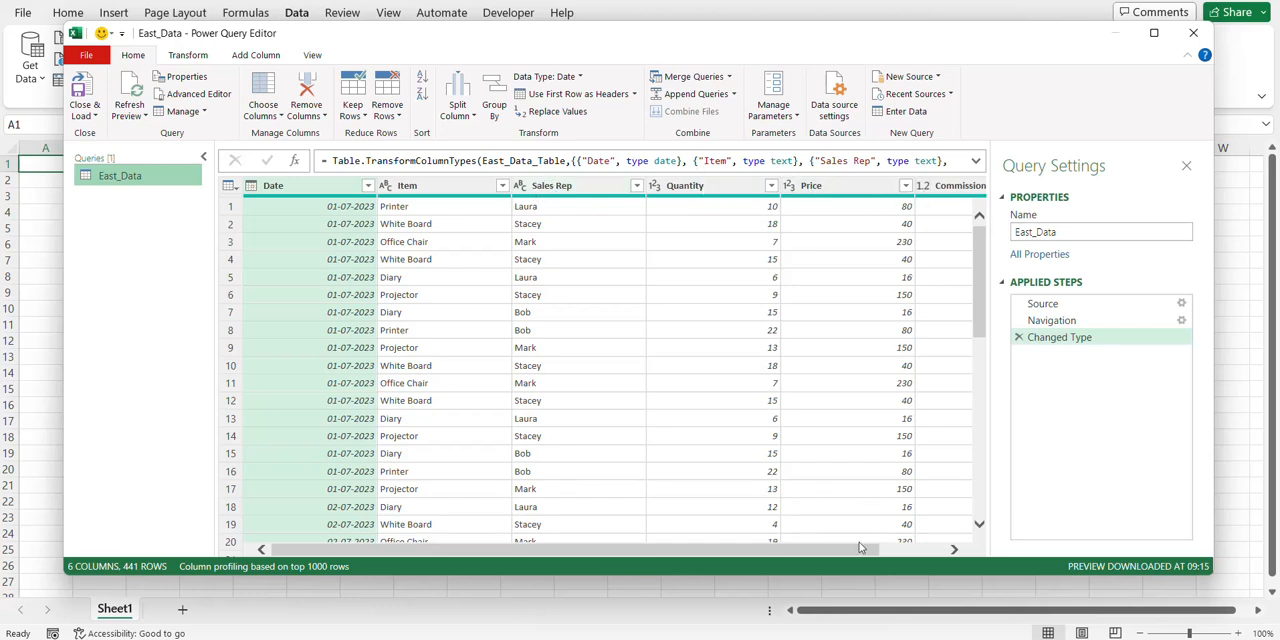
# Check the data types assigned to the East_Data columns, including Date, Item, Quantity and Commission
pyautogui.moveTo(860, 548)
pyautogui.mouseDown()
pyautogui.moveTo(933, 547)
pyautogui.moveTo(841, 549)
pyautogui.mouseUp()
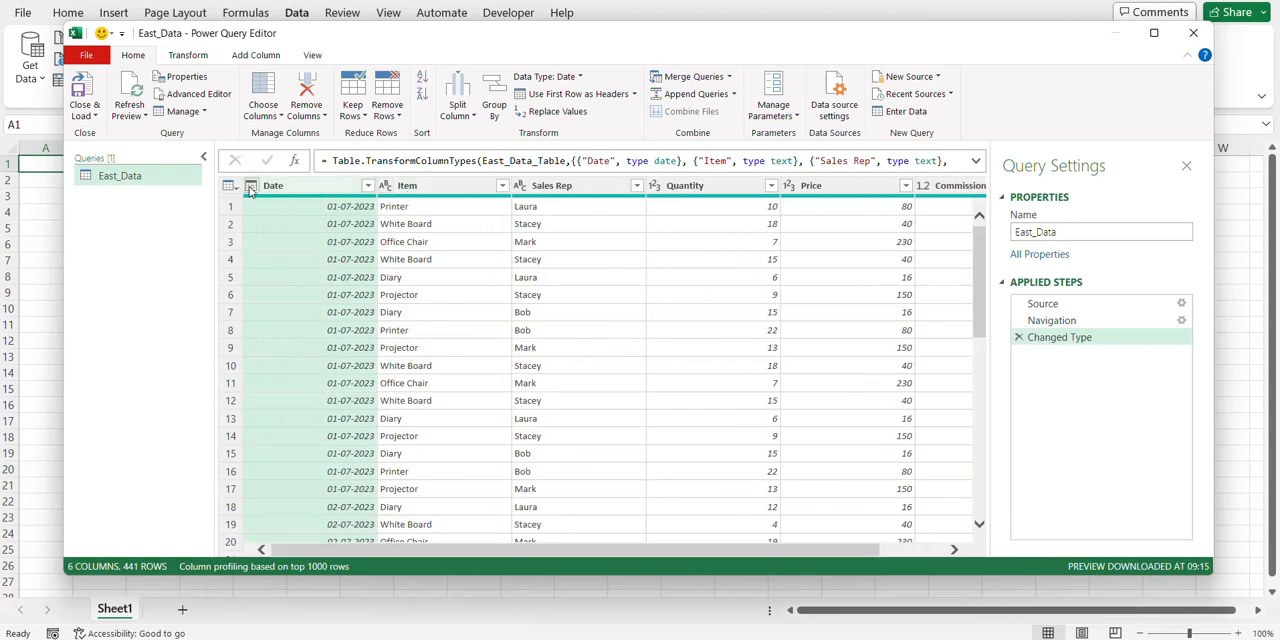
pyautogui.click(190, 57)
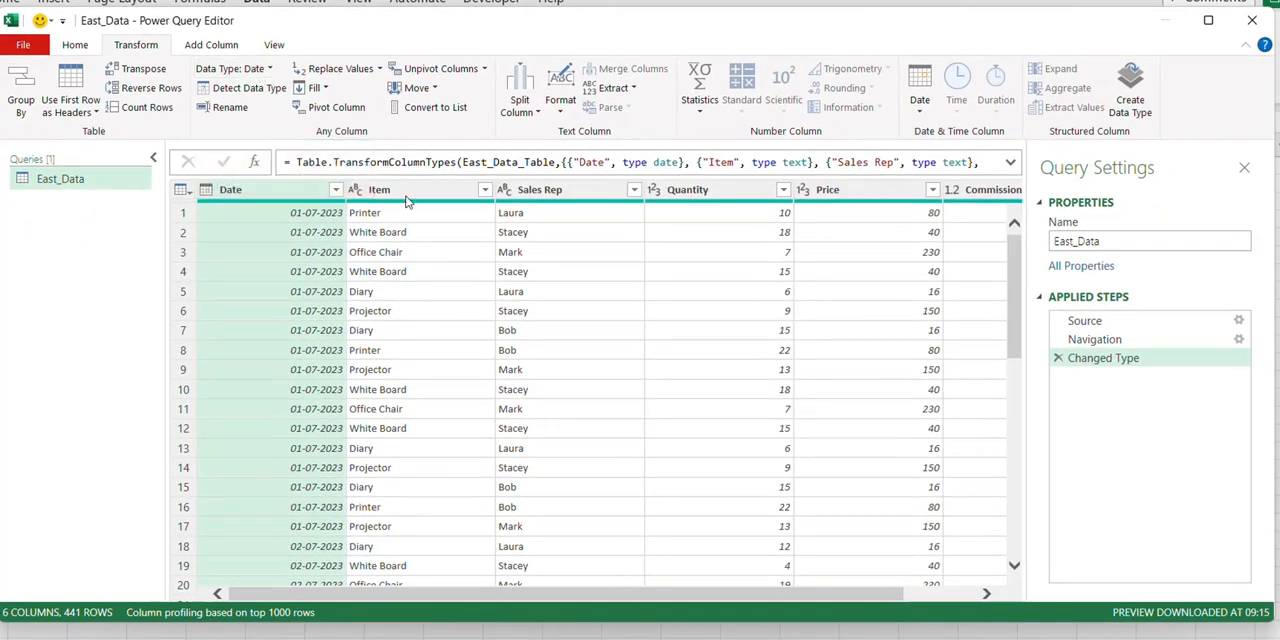
pyautogui.click(405, 192)
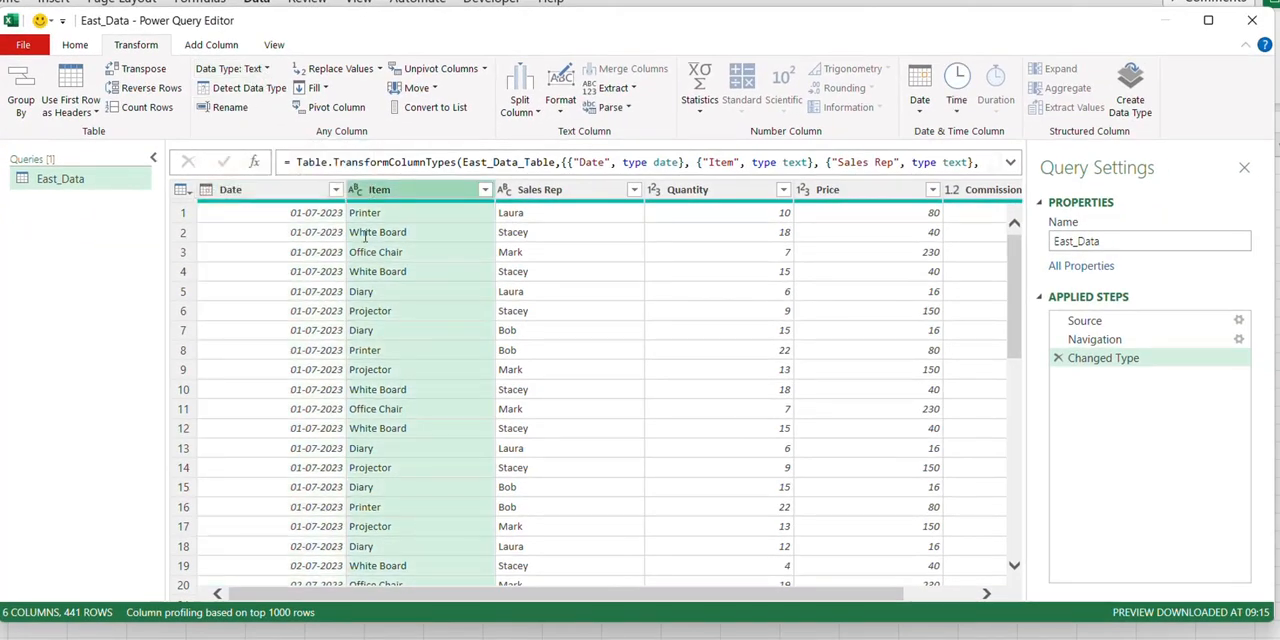
pyautogui.click(740, 196)
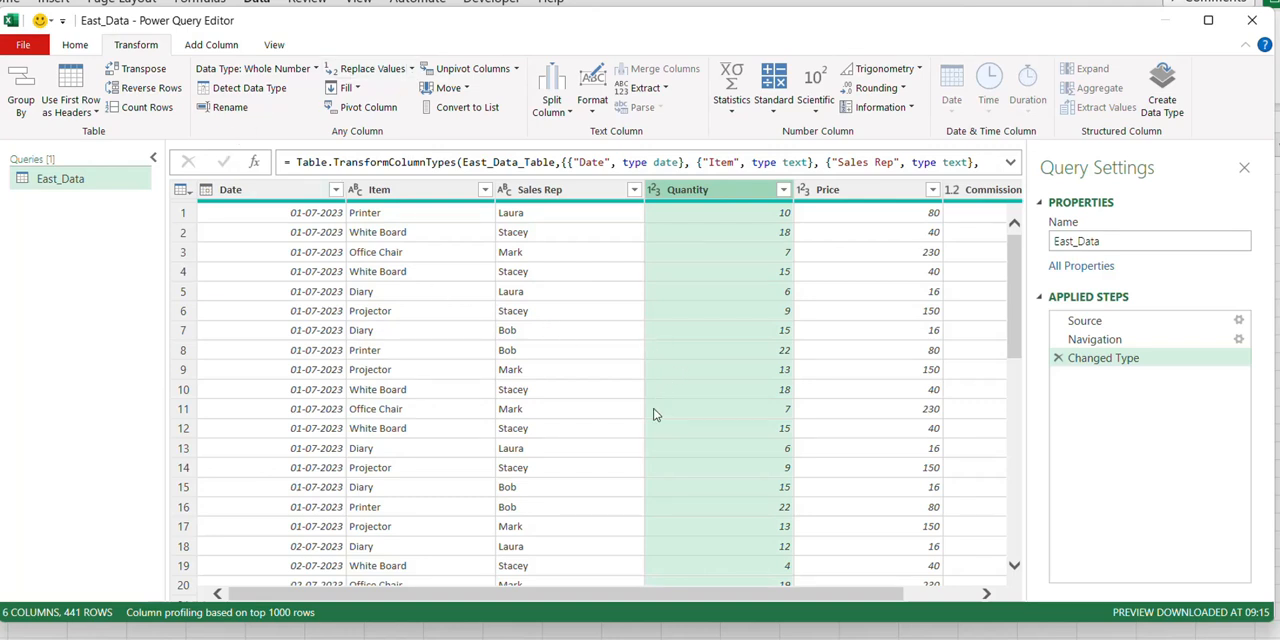
pyautogui.hscroll(2, 873, 493)
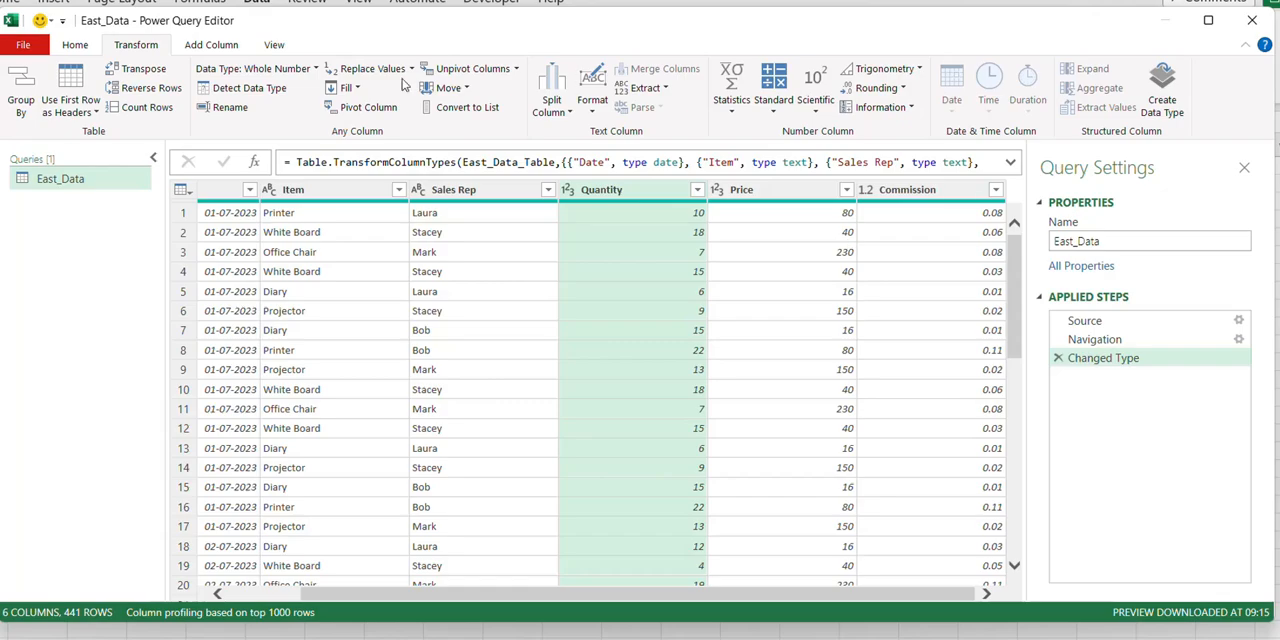
# Add a custom column named Region with the formula ="East" to the East_Data query and check its rows
pyautogui.click(205, 45)
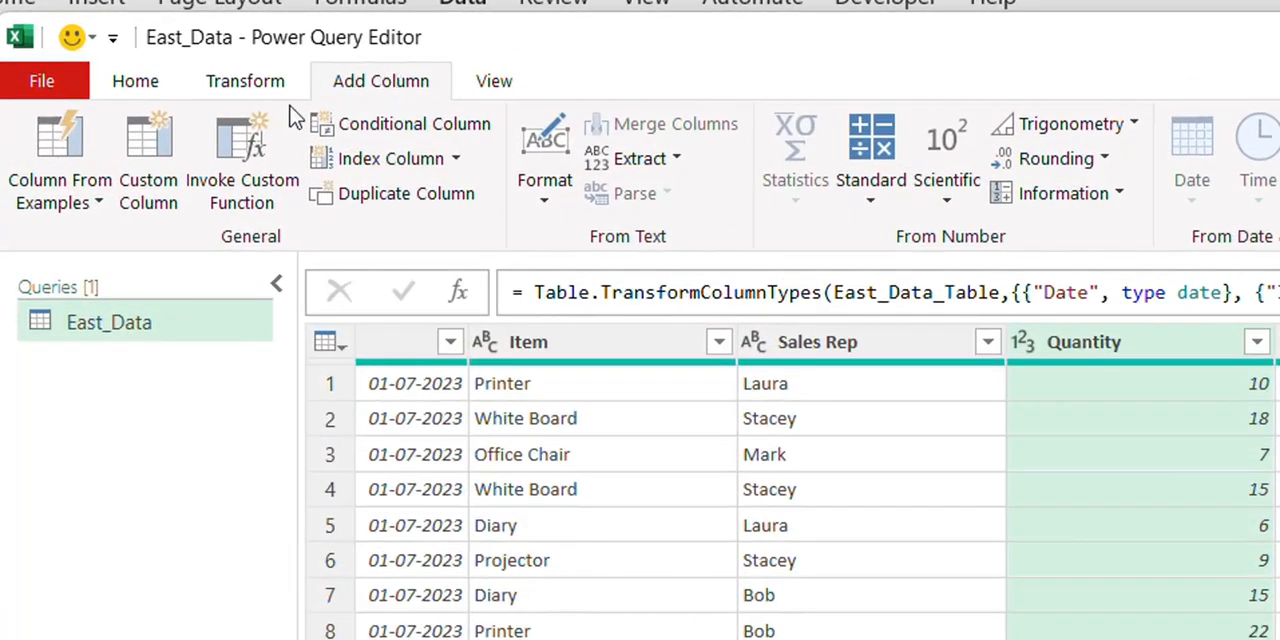
pyautogui.click(148, 160)
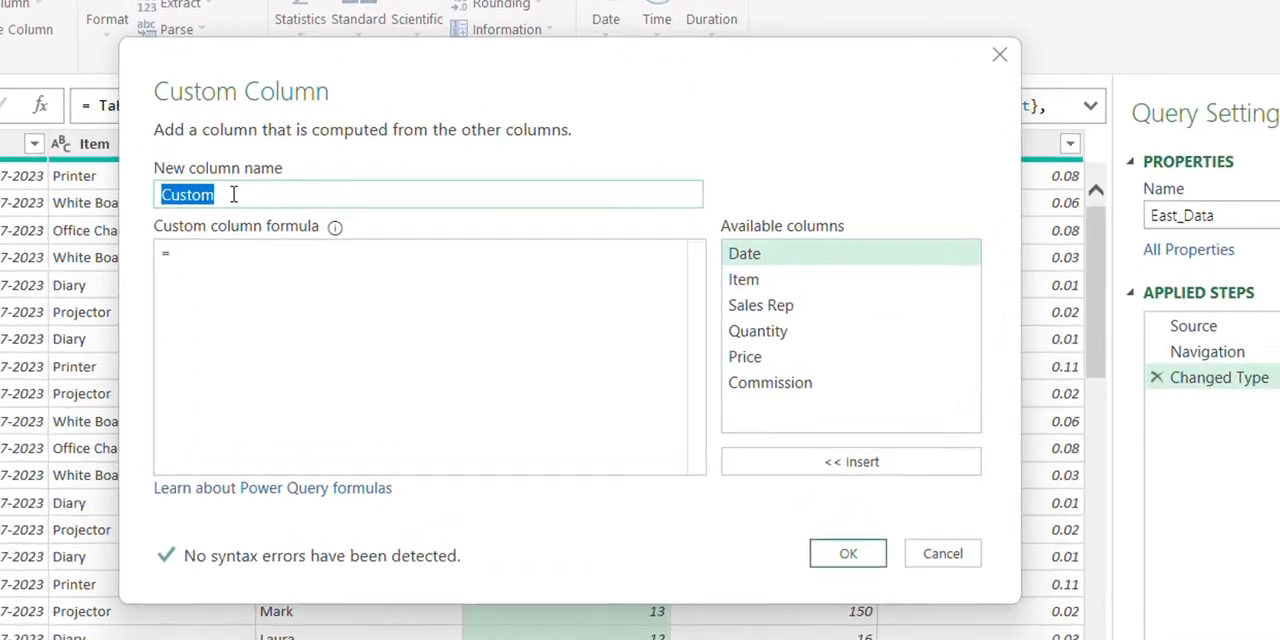
pyautogui.write('Region')
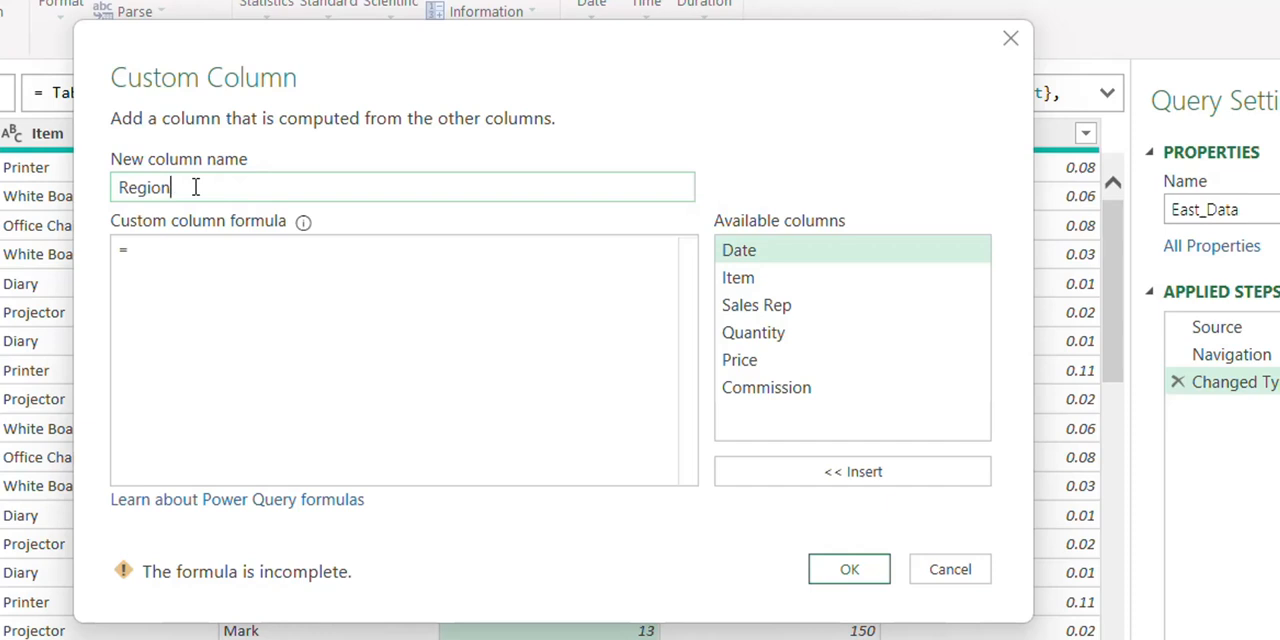
pyautogui.click(179, 267)
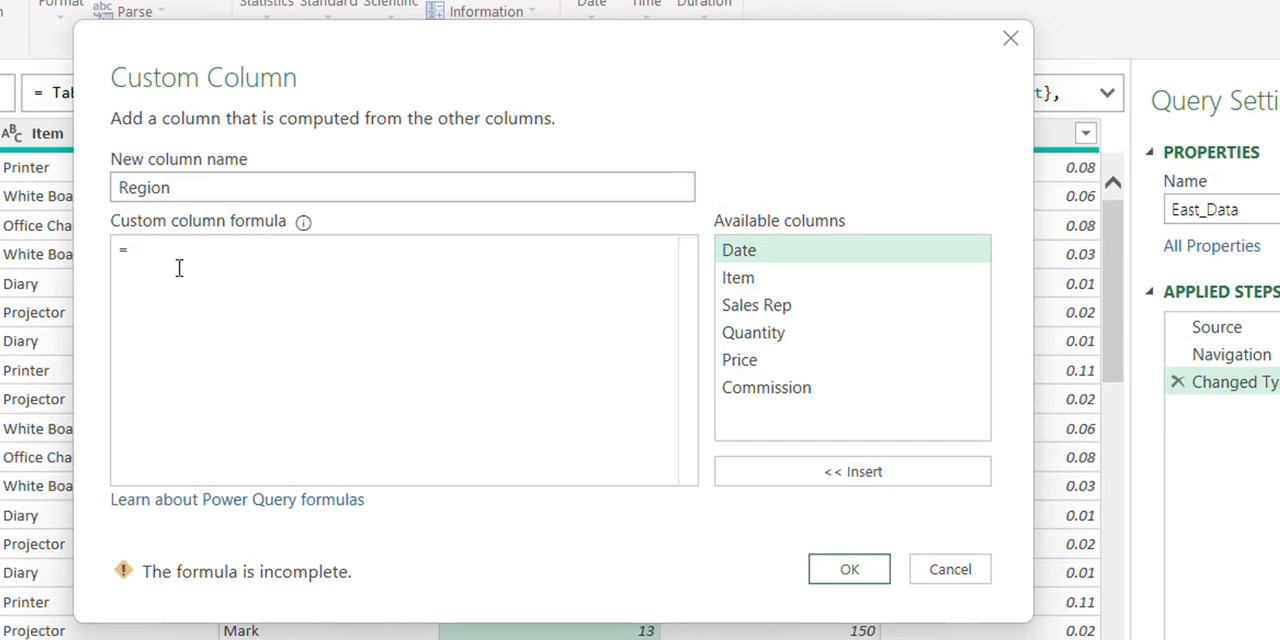
pyautogui.write('"')
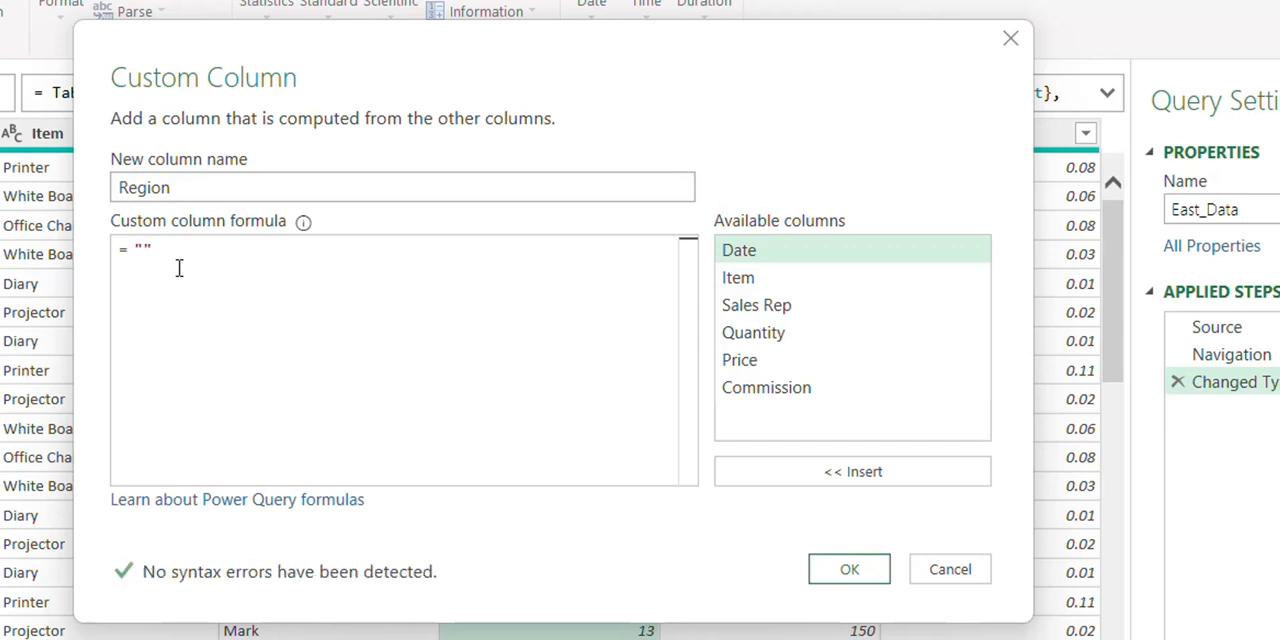
pyautogui.write('East')
pyautogui.click(828, 577)
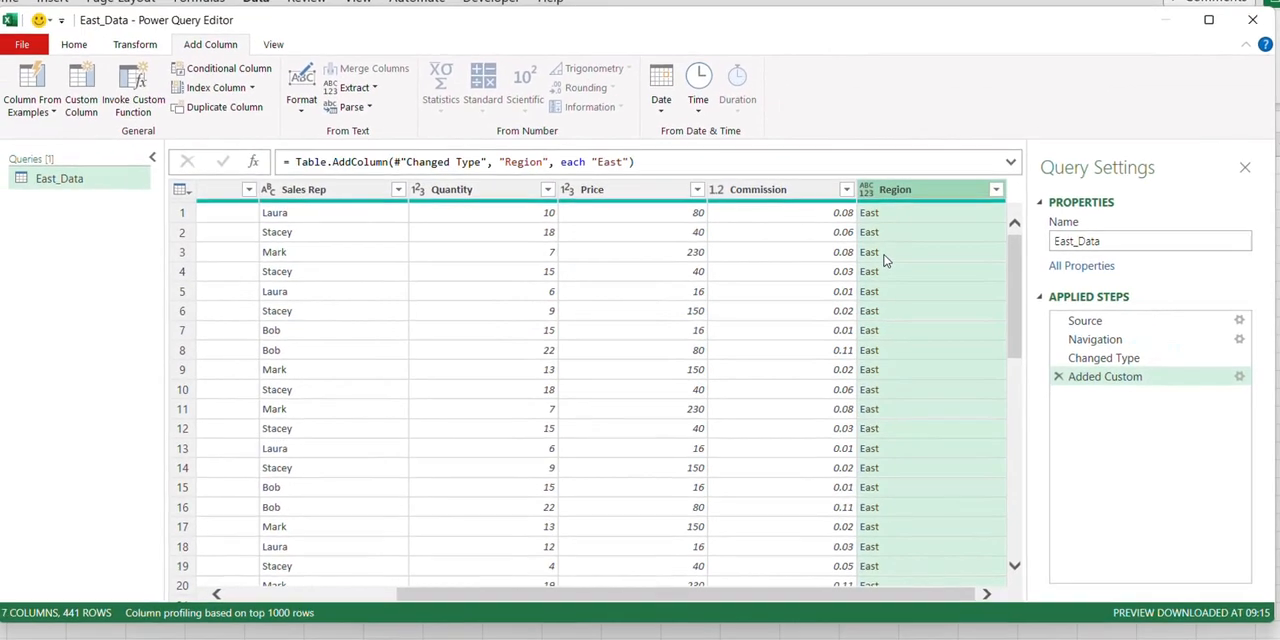
pyautogui.scroll(-6, 921, 233)
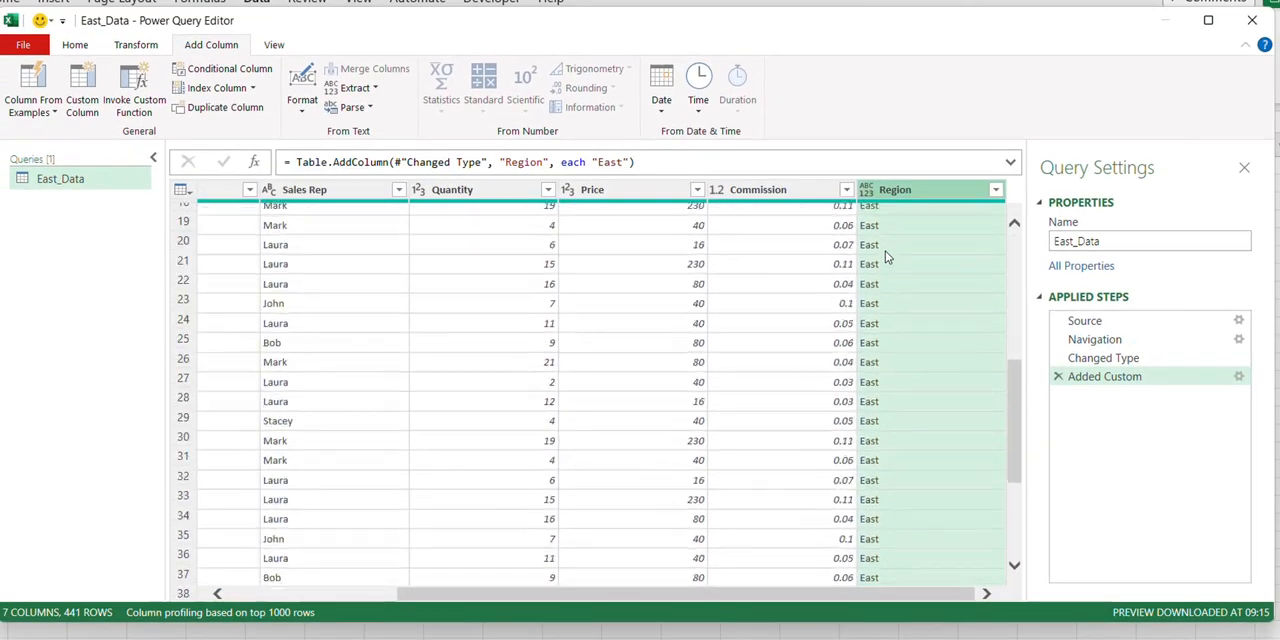
pyautogui.scroll(6, 886, 257)
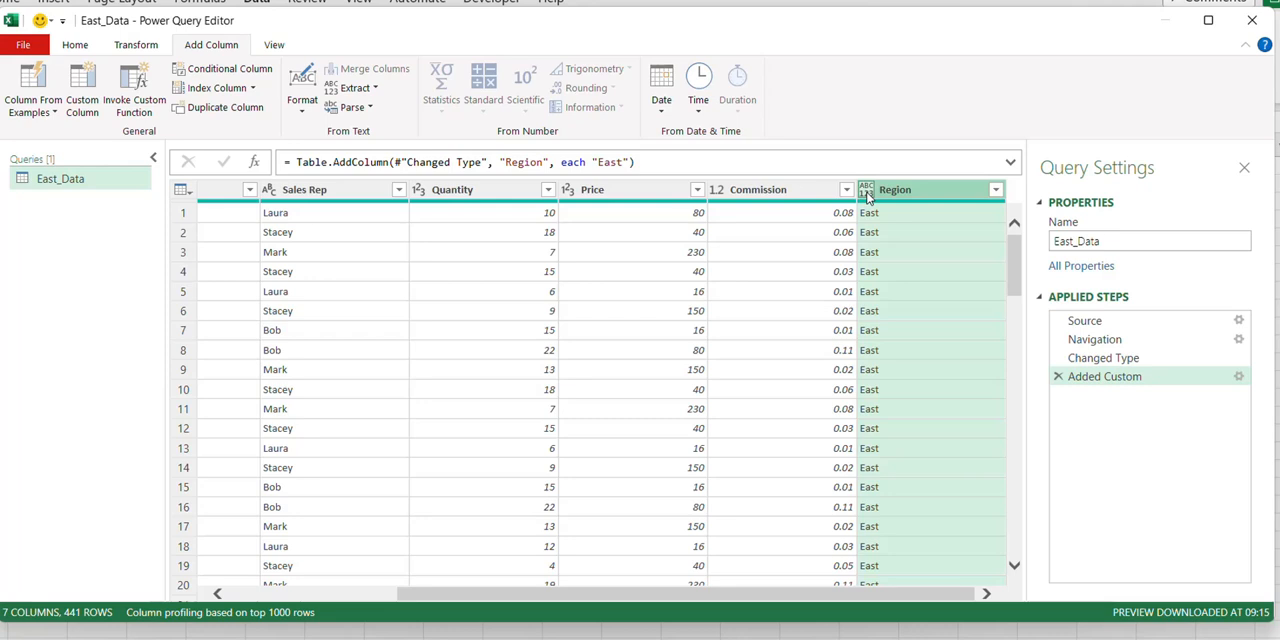
# Set the data type of the Region column to Text
pyautogui.click(128, 45)
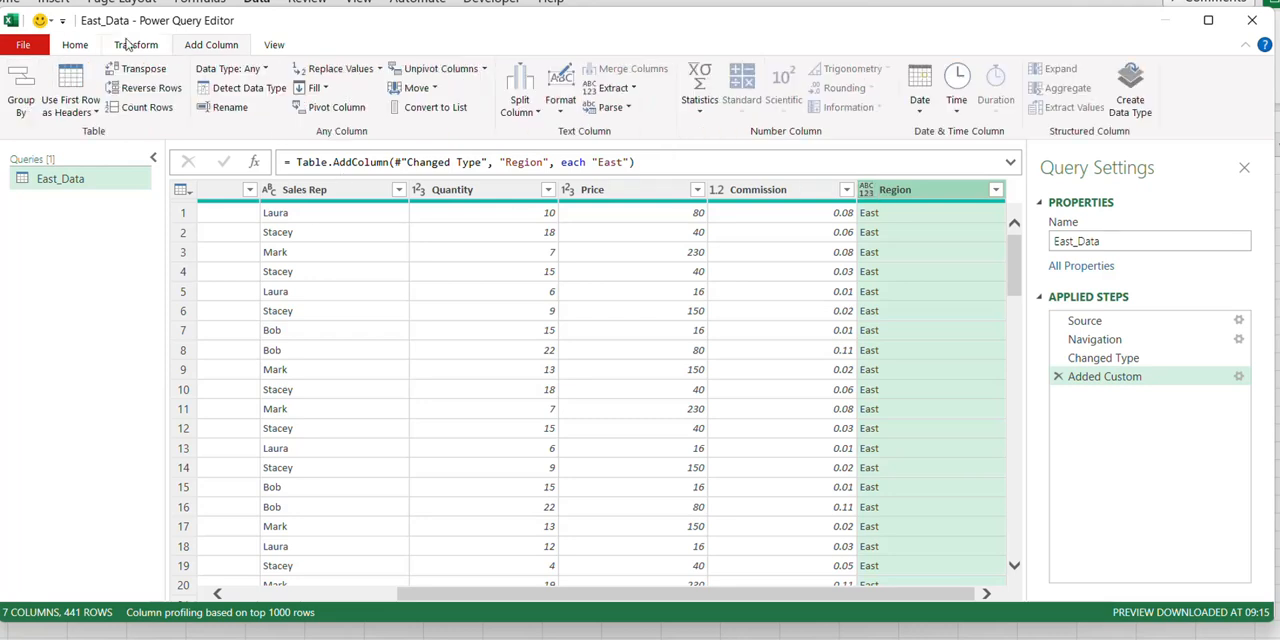
pyautogui.click(258, 72)
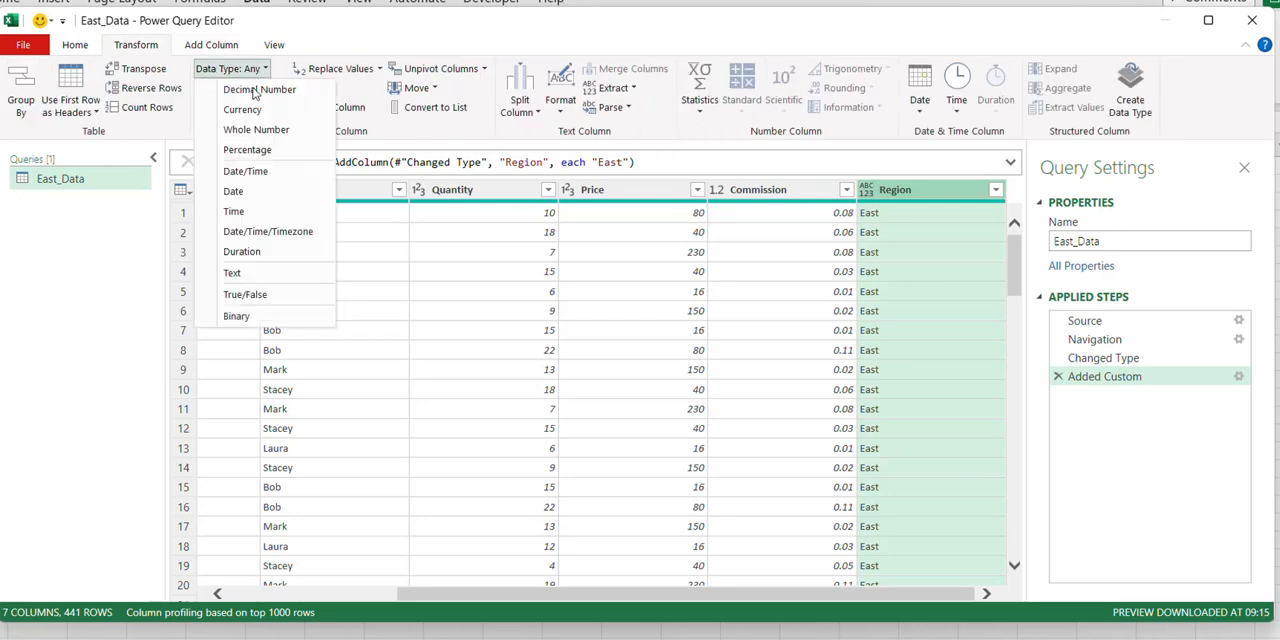
pyautogui.click(232, 272)
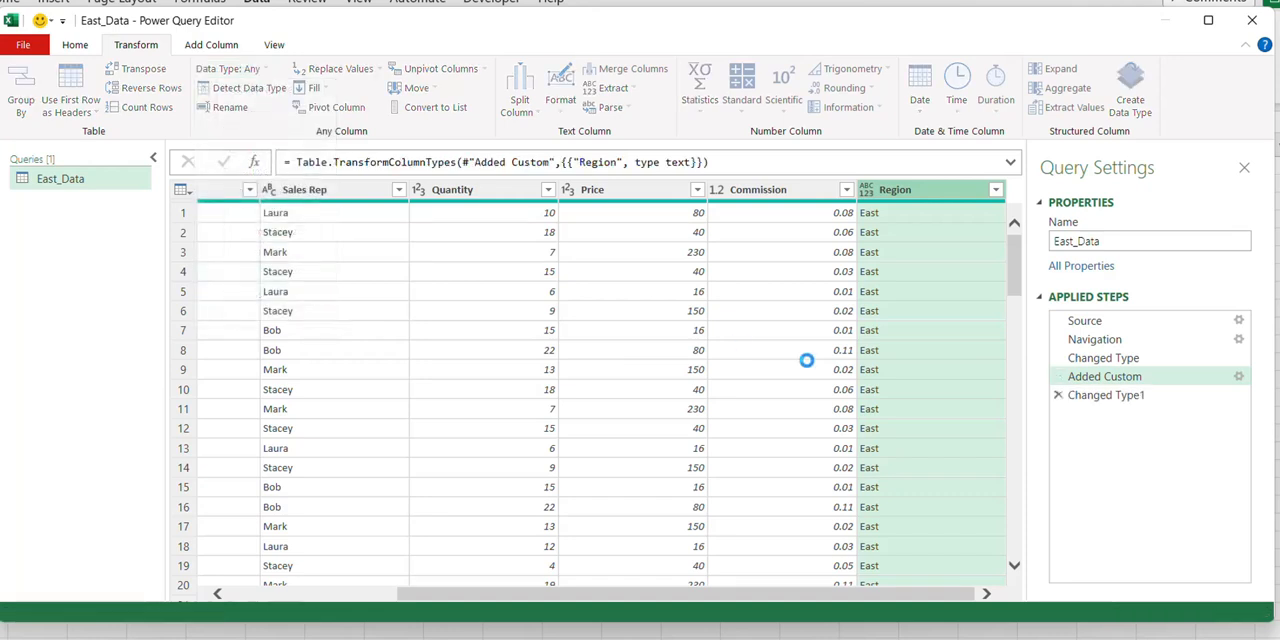
# Review the Region column's data type options, and close and load the East_Data query as a connection only
pyautogui.click(867, 191)
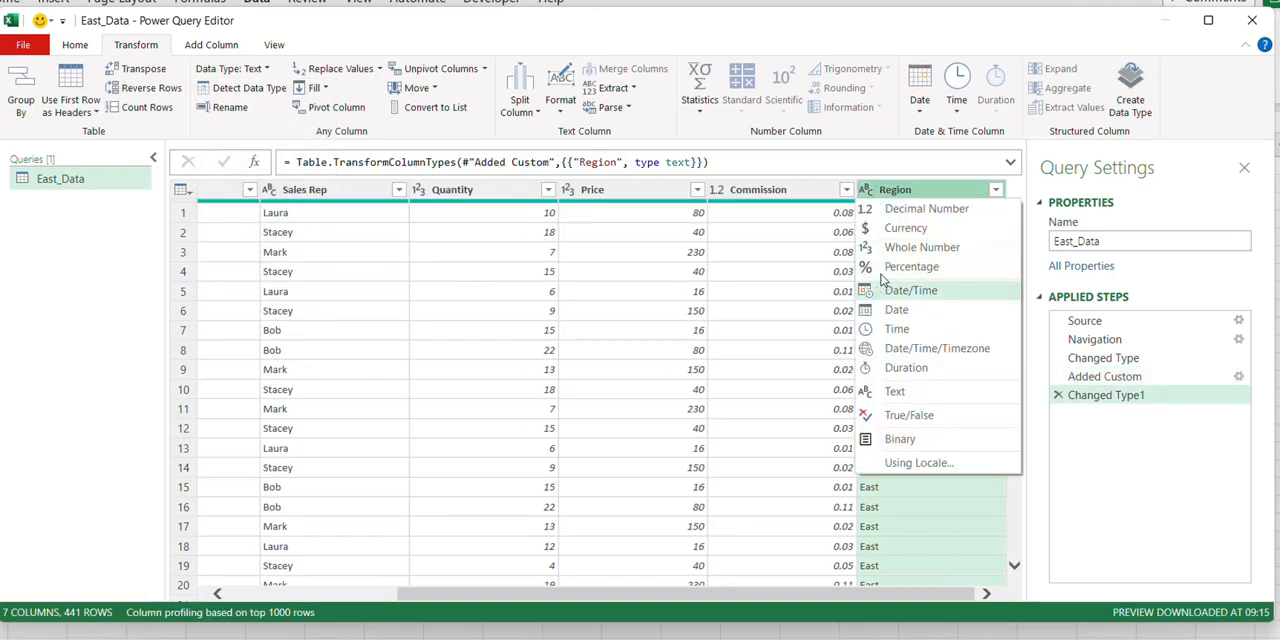
pyautogui.click(1084, 187)
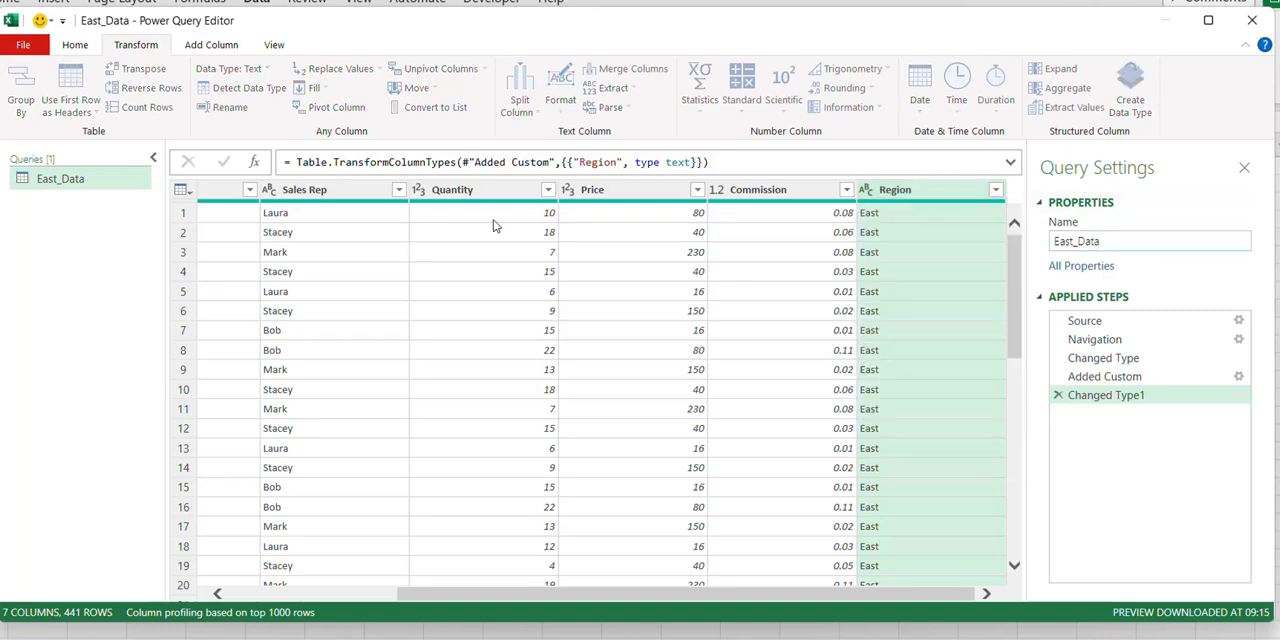
pyautogui.click(21, 45)
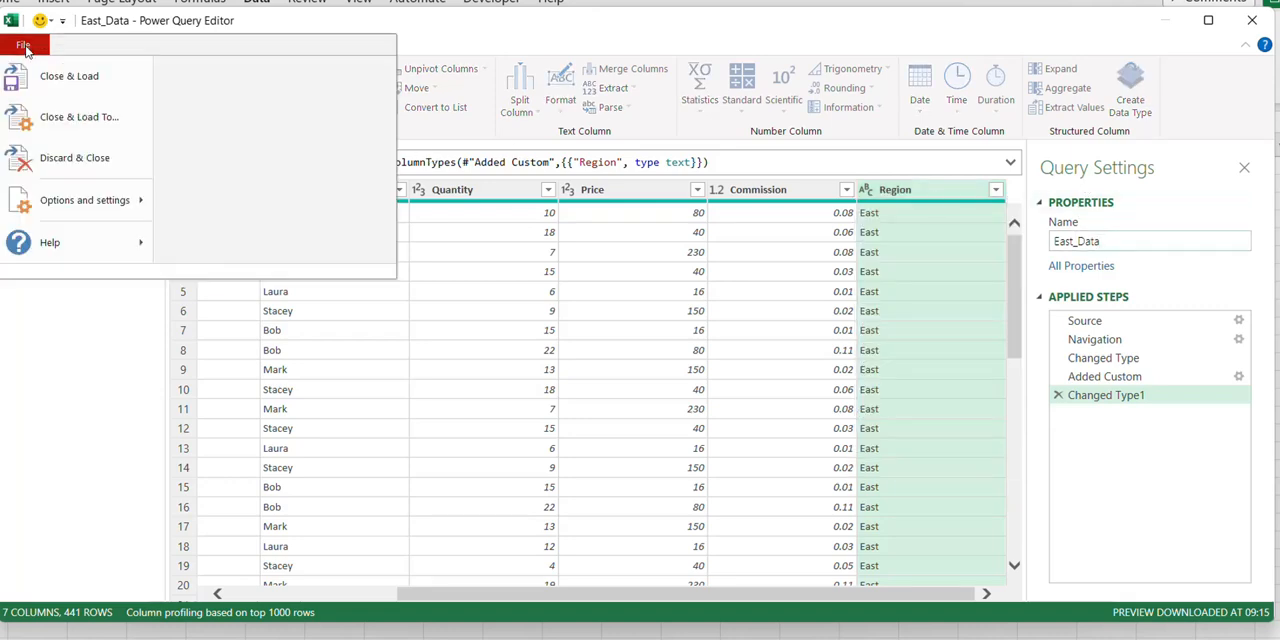
pyautogui.click(55, 119)
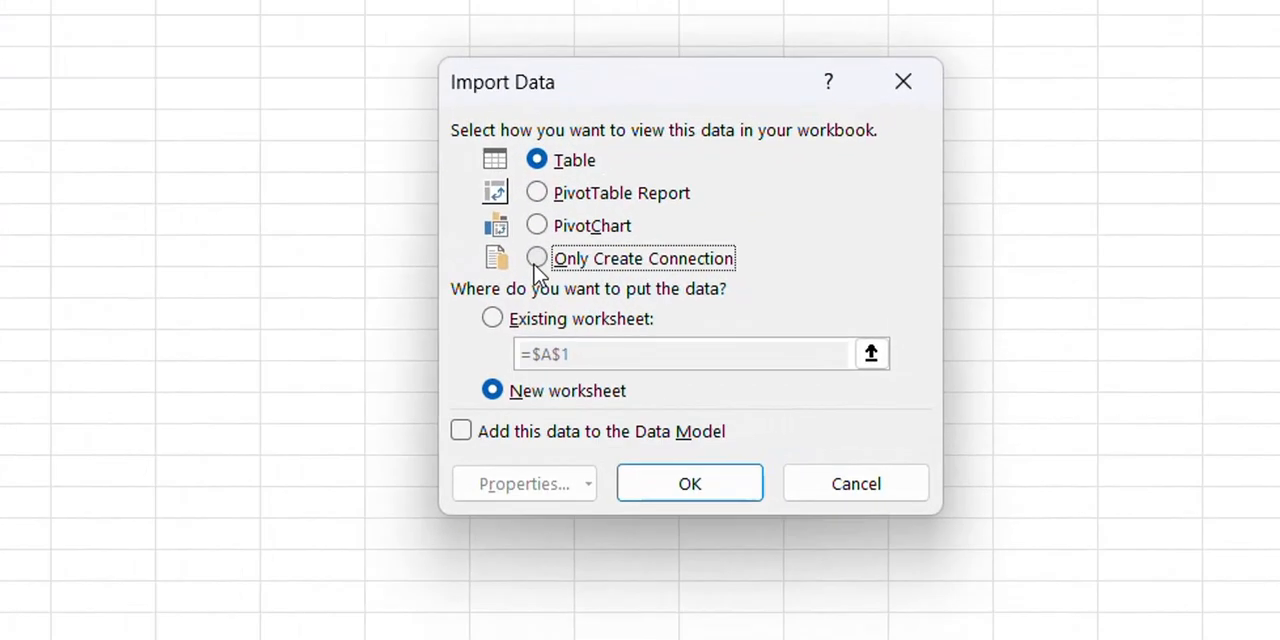
pyautogui.click(749, 328)
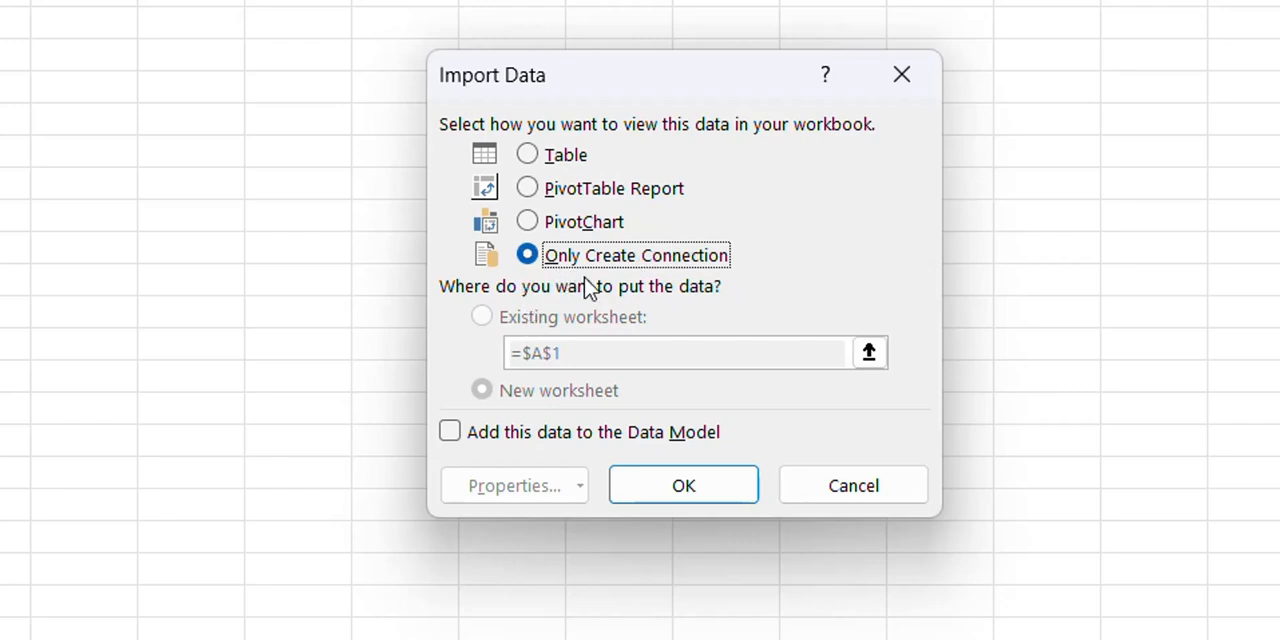
pyautogui.click(676, 499)
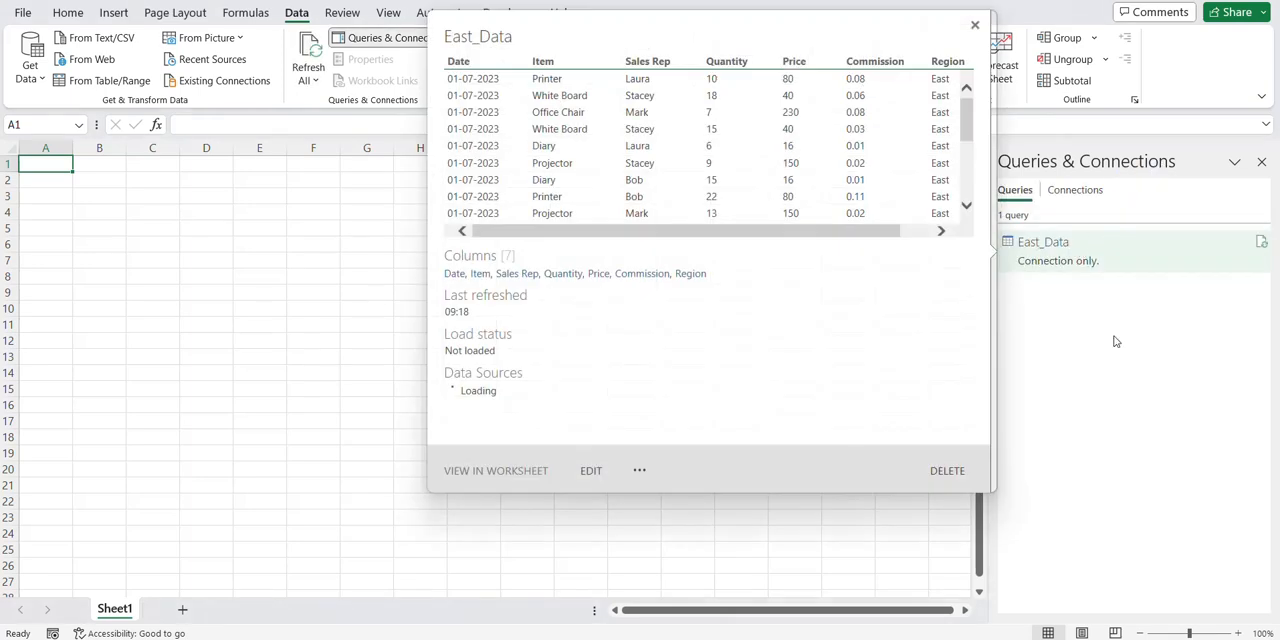
# Import the North_Data table from the North Data.xlsx workbook and open it for transformation in Power Query
pyautogui.click(31, 60)
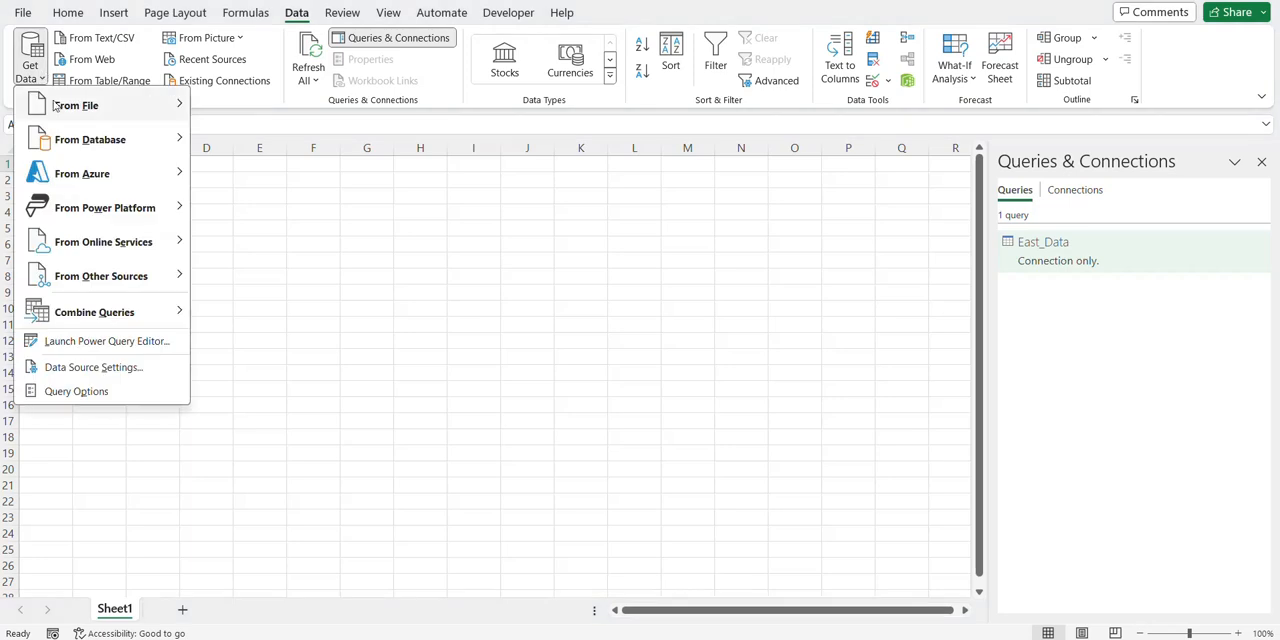
pyautogui.moveTo(60, 108)
pyautogui.click(222, 110)
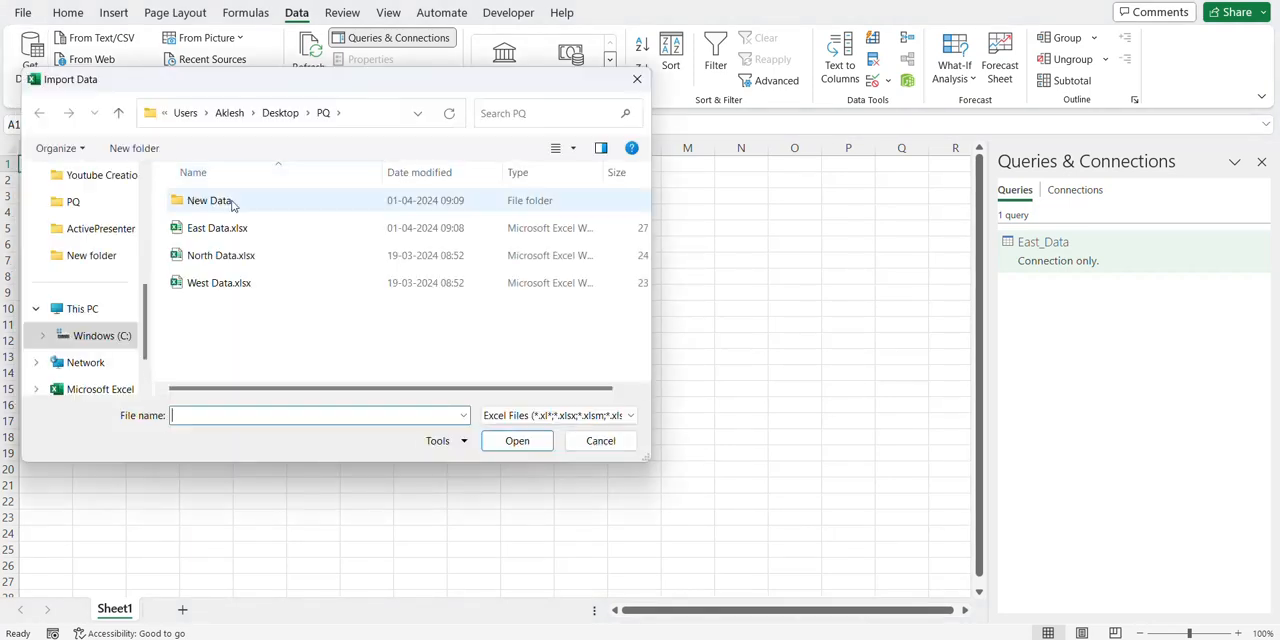
pyautogui.click(234, 255)
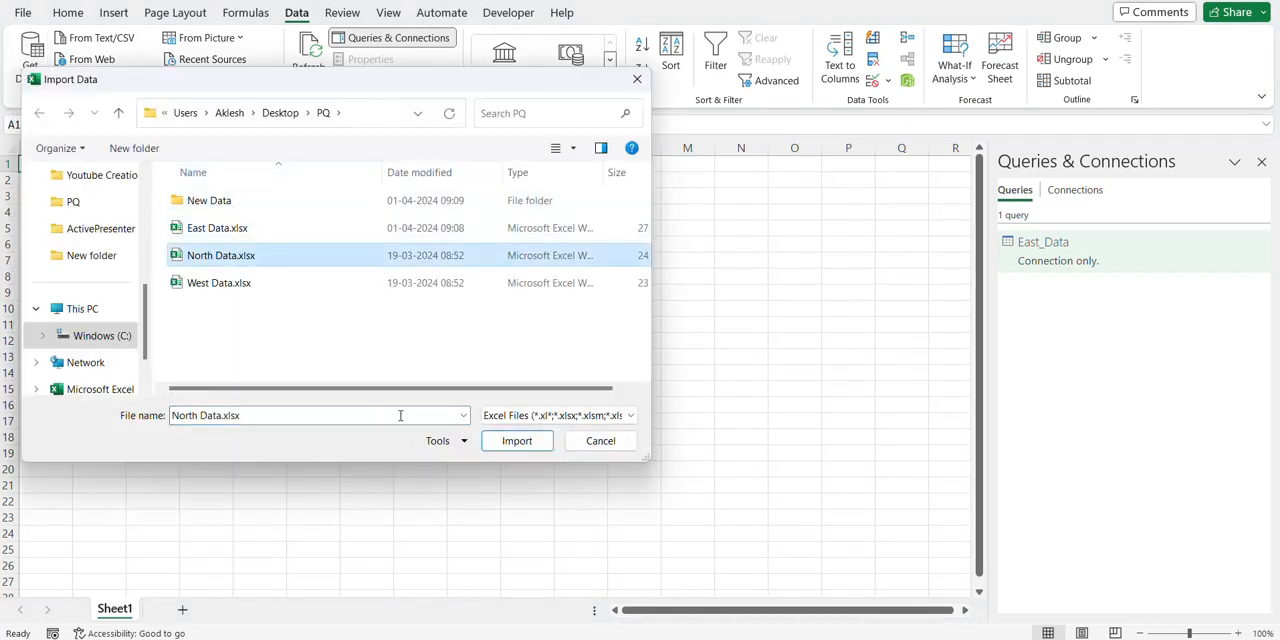
pyautogui.click(505, 442)
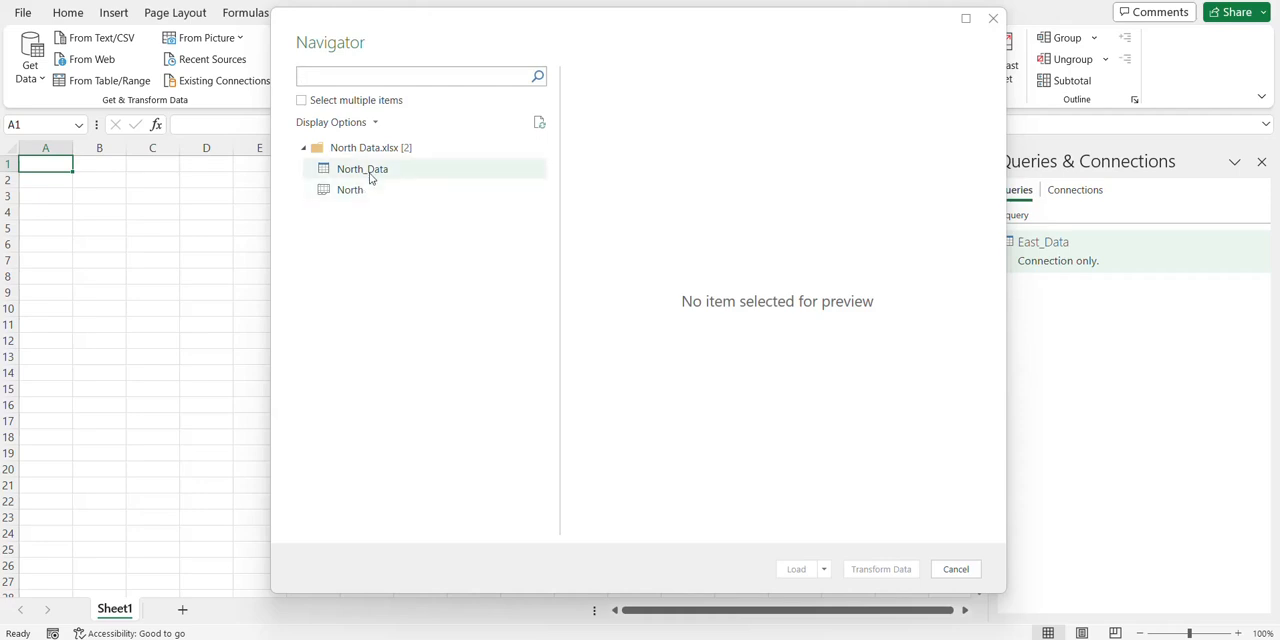
pyautogui.click(369, 174)
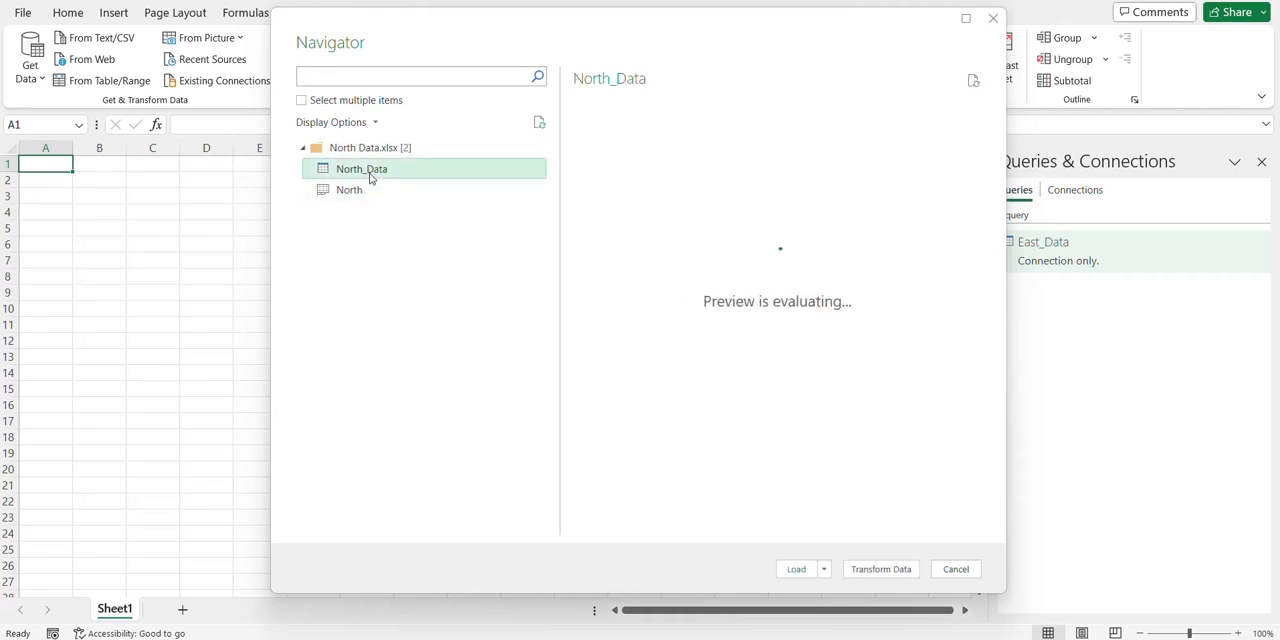
pyautogui.click(881, 569)
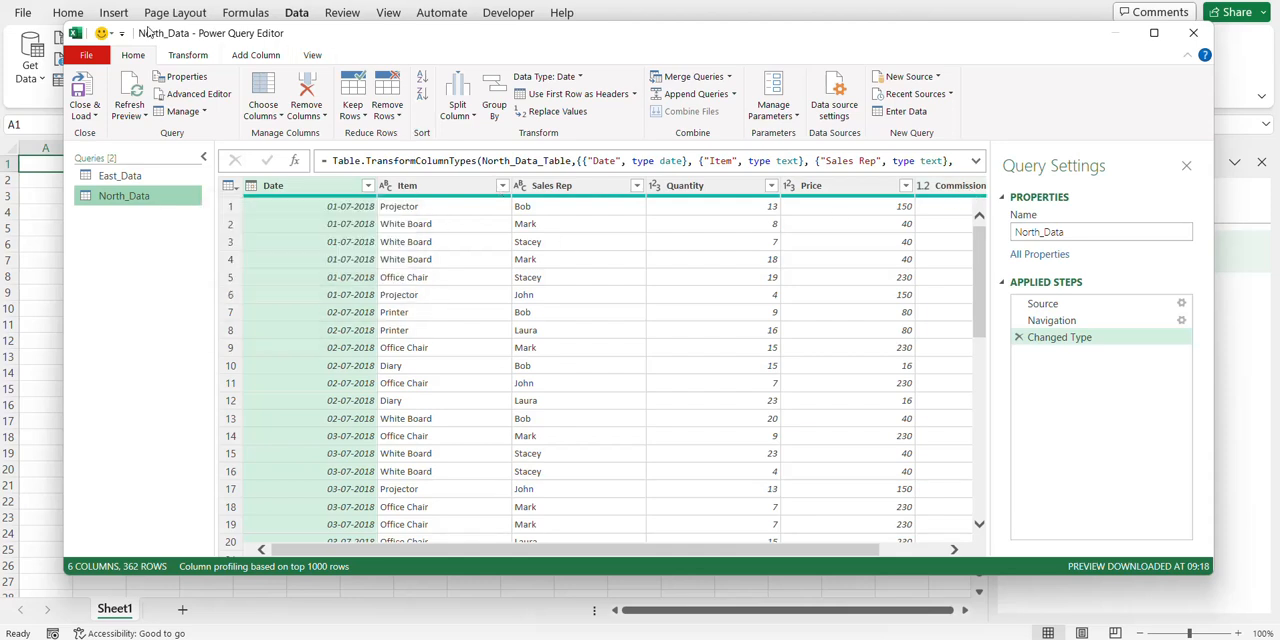
# Add a custom column named Region with the formula ="North" to the North_Data query
pyautogui.click(255, 55)
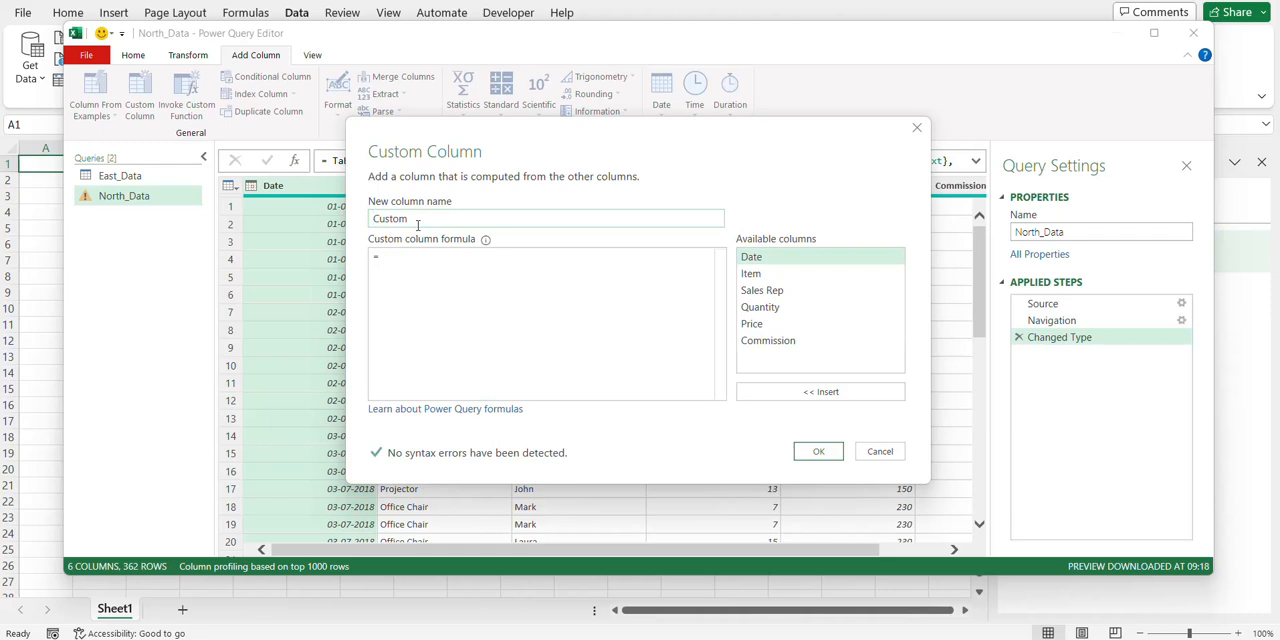
pyautogui.moveTo(418, 225); pyautogui.dragTo(371, 216)
pyautogui.write('Rep')
pyautogui.write('"North')
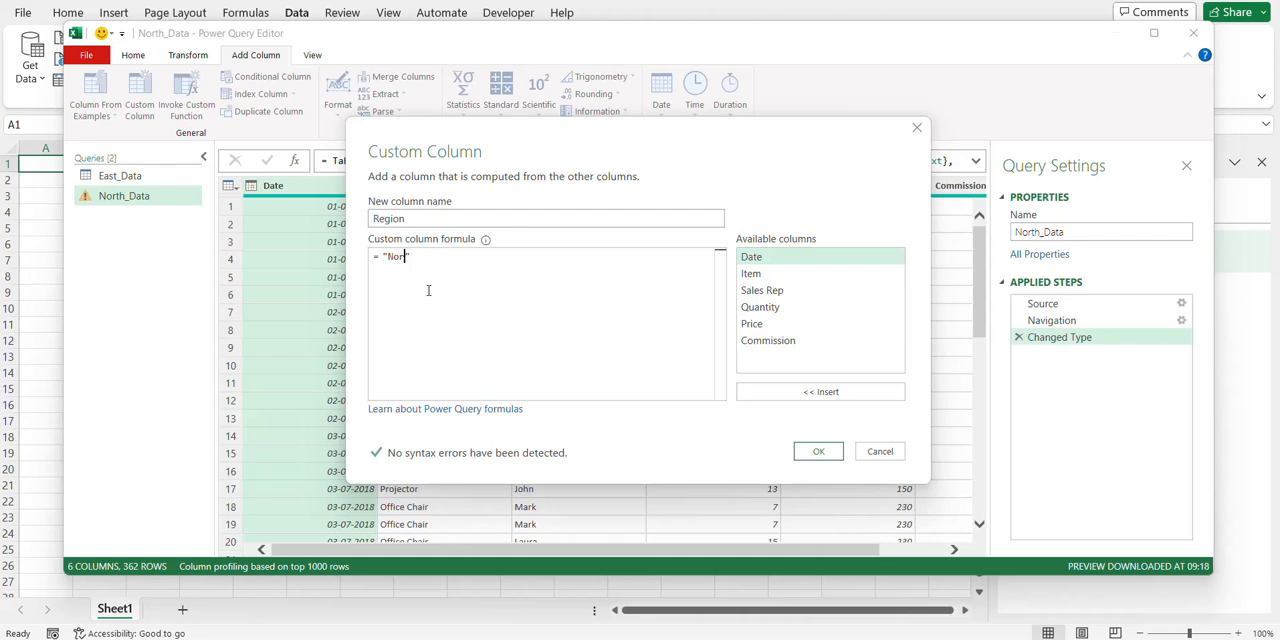
pyautogui.click(819, 452)
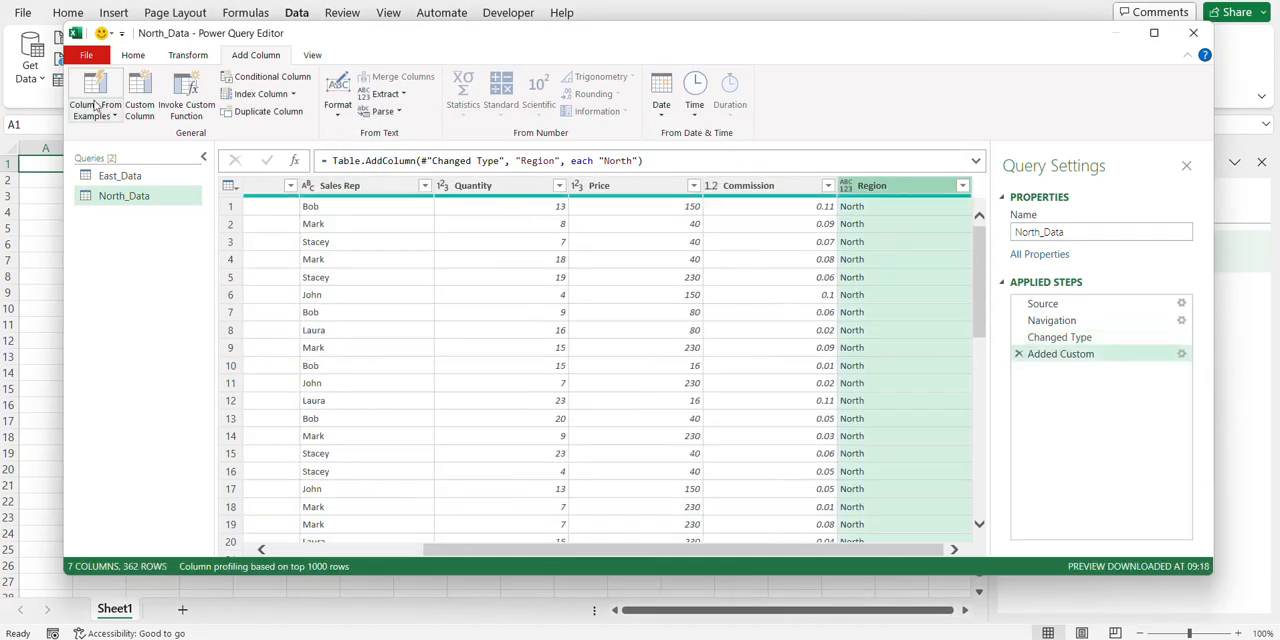
# Close and load the North_Data query as a connection only
pyautogui.click(96, 57)
pyautogui.click(120, 120)
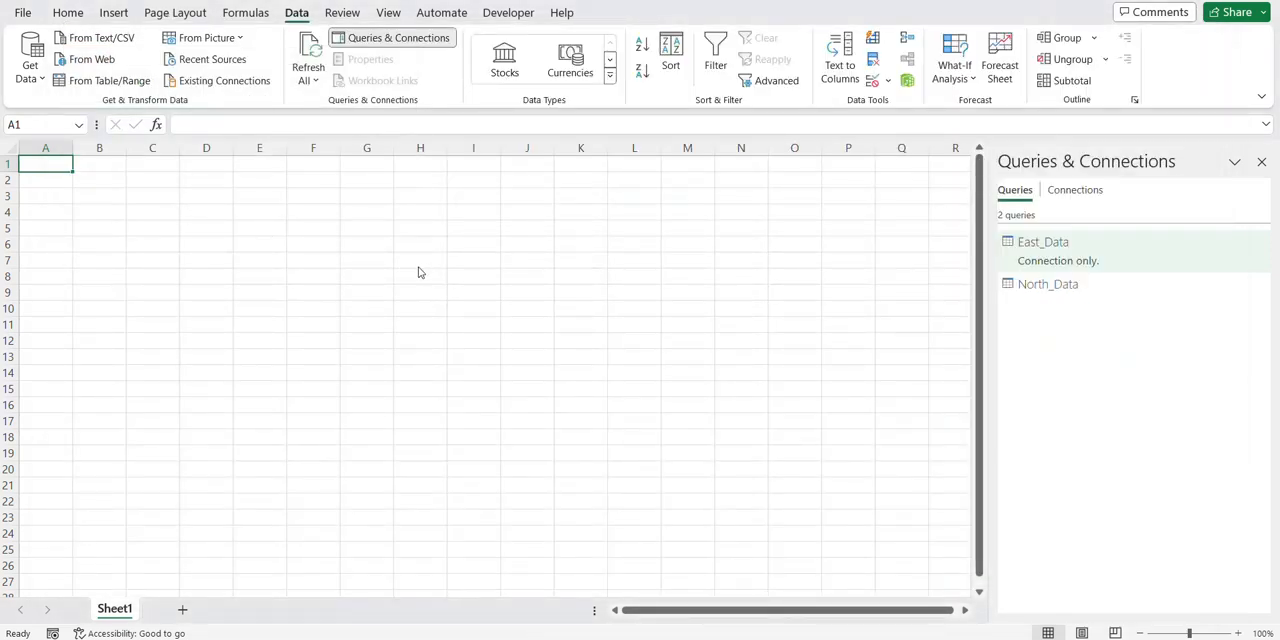
pyautogui.click(750, 327)
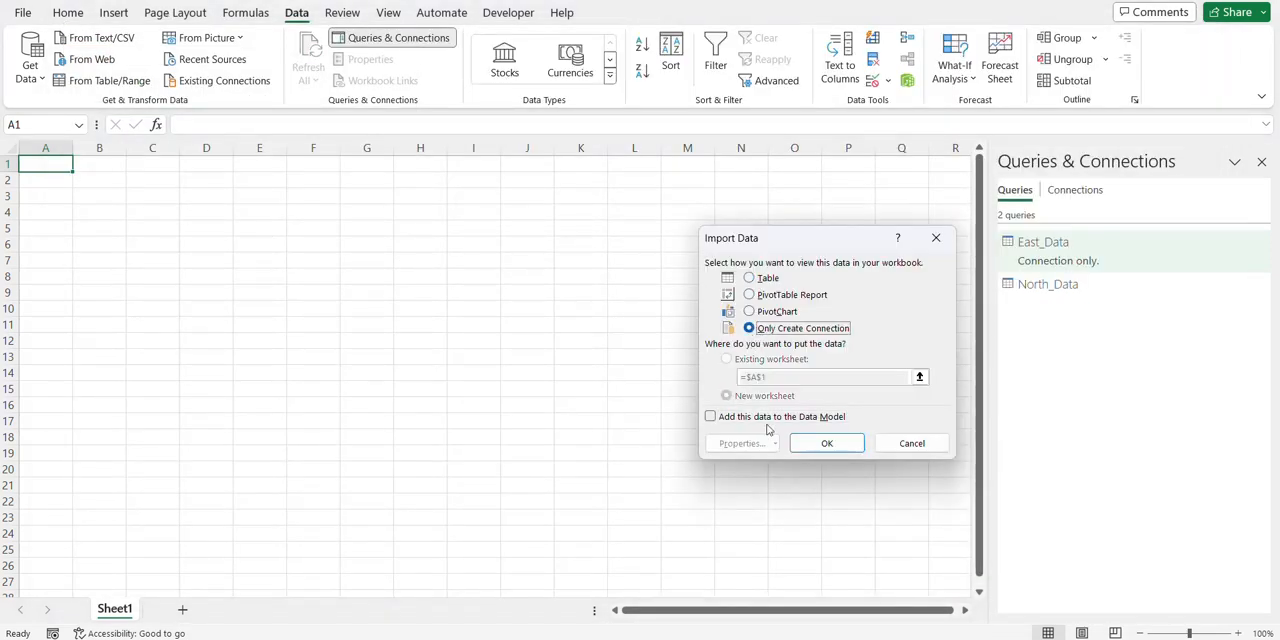
pyautogui.click(815, 448)
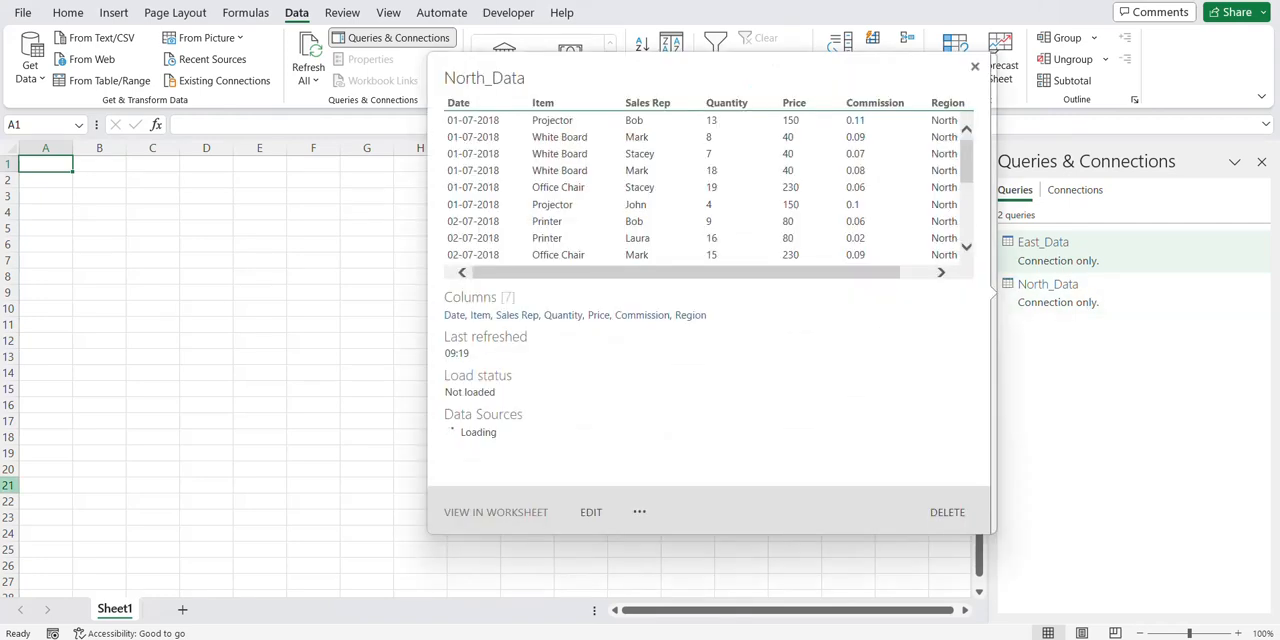
# Import the West_Data table from the West Data.xlsx workbook and open it for transformation in Power Query
pyautogui.click(22, 12)
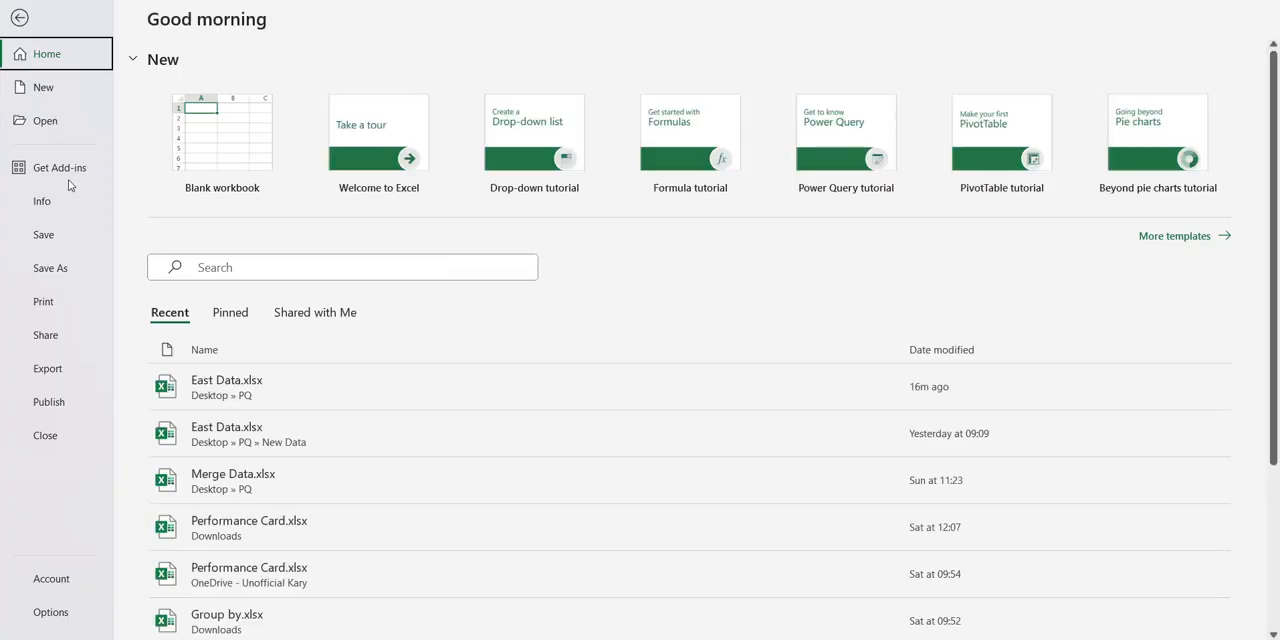
pyautogui.click(19, 18)
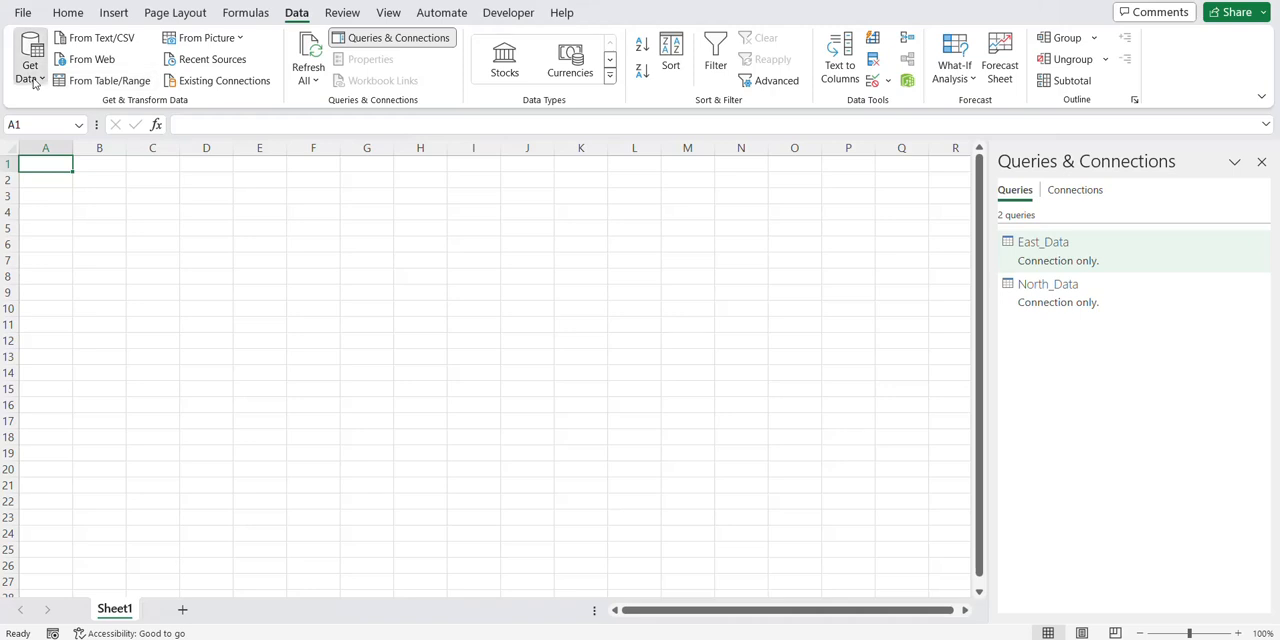
pyautogui.click(30, 70)
pyautogui.moveTo(52, 105)
pyautogui.click(270, 106)
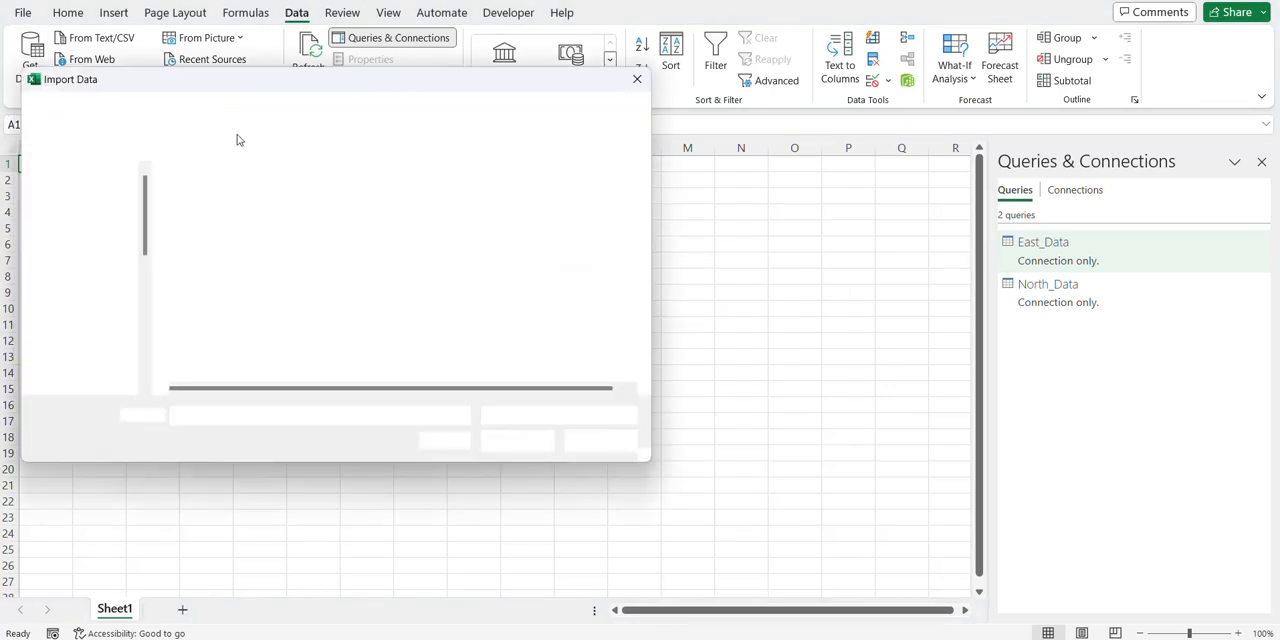
pyautogui.click(218, 285)
pyautogui.click(517, 441)
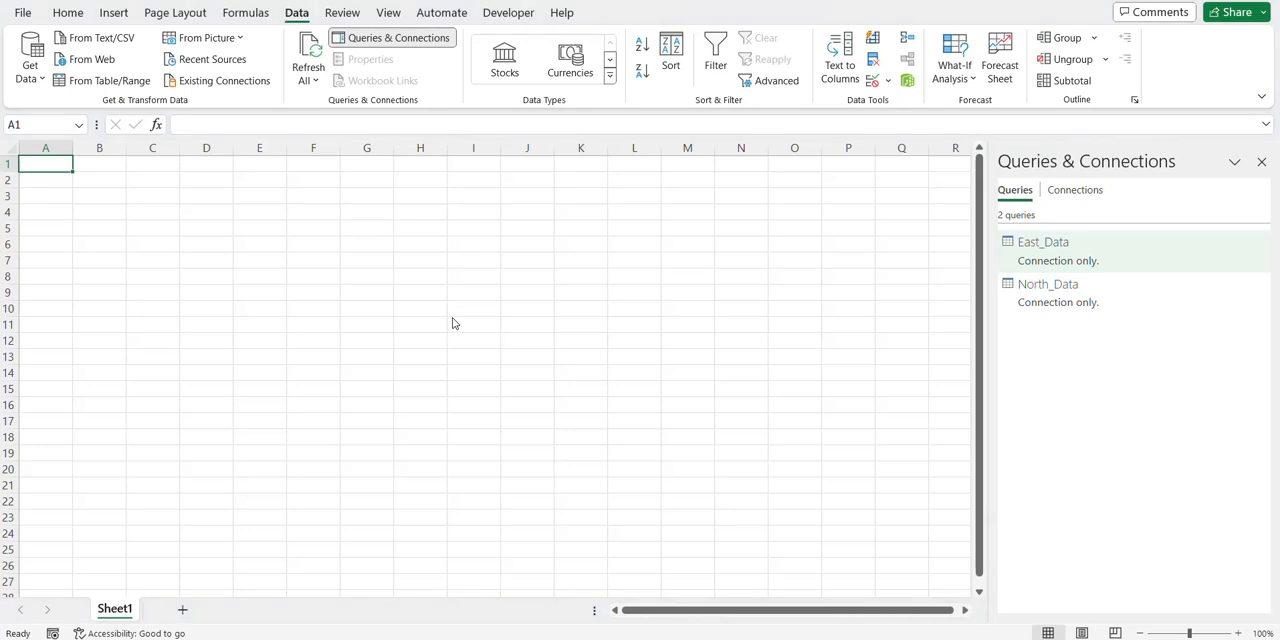
pyautogui.click(868, 567)
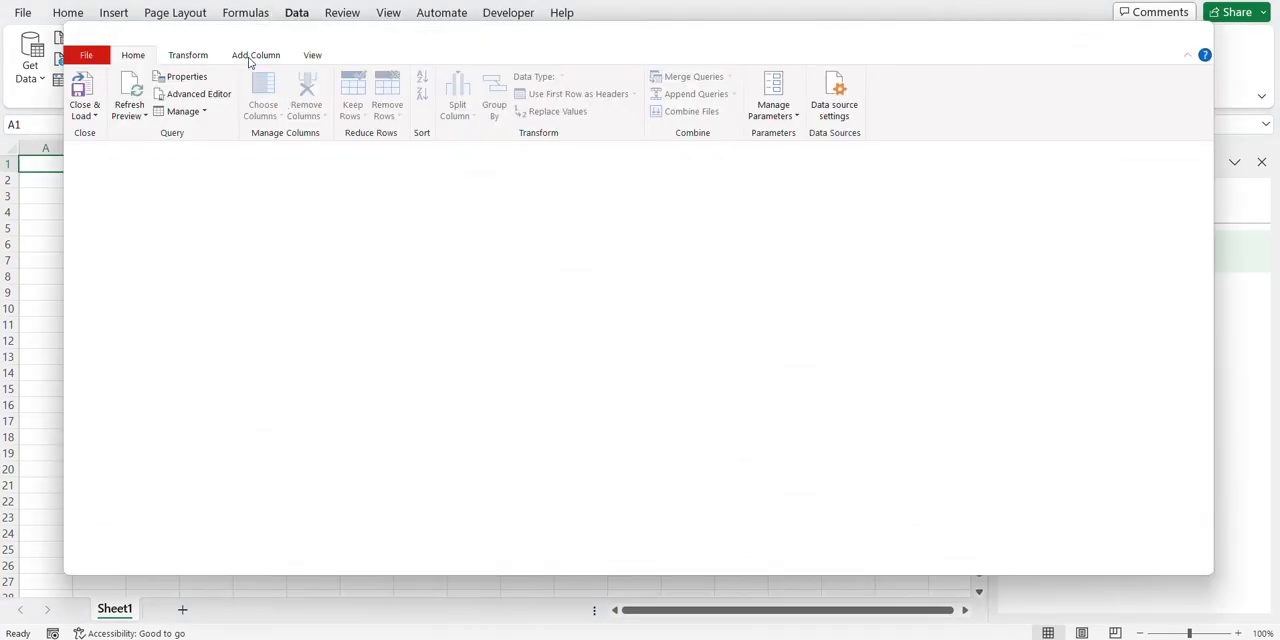
# Add a custom column named Region with the formula ="West" to the West_Data query and set its data type to Text
pyautogui.click(262, 60)
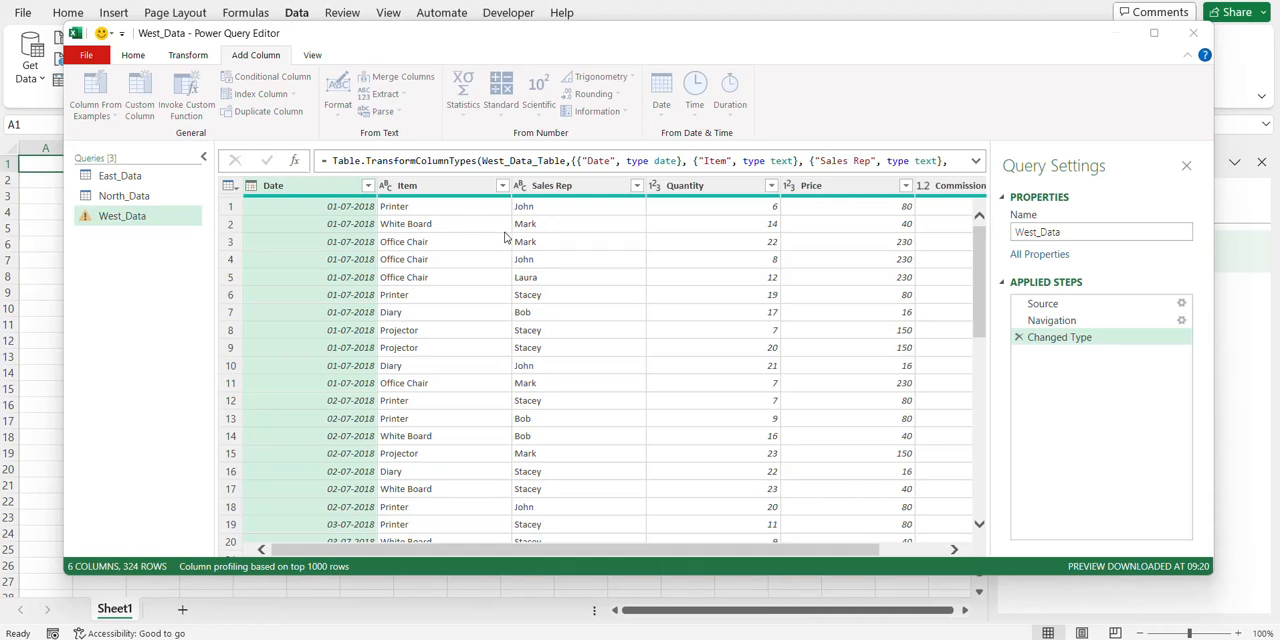
pyautogui.doubleClick(437, 221)
pyautogui.write('Regio')
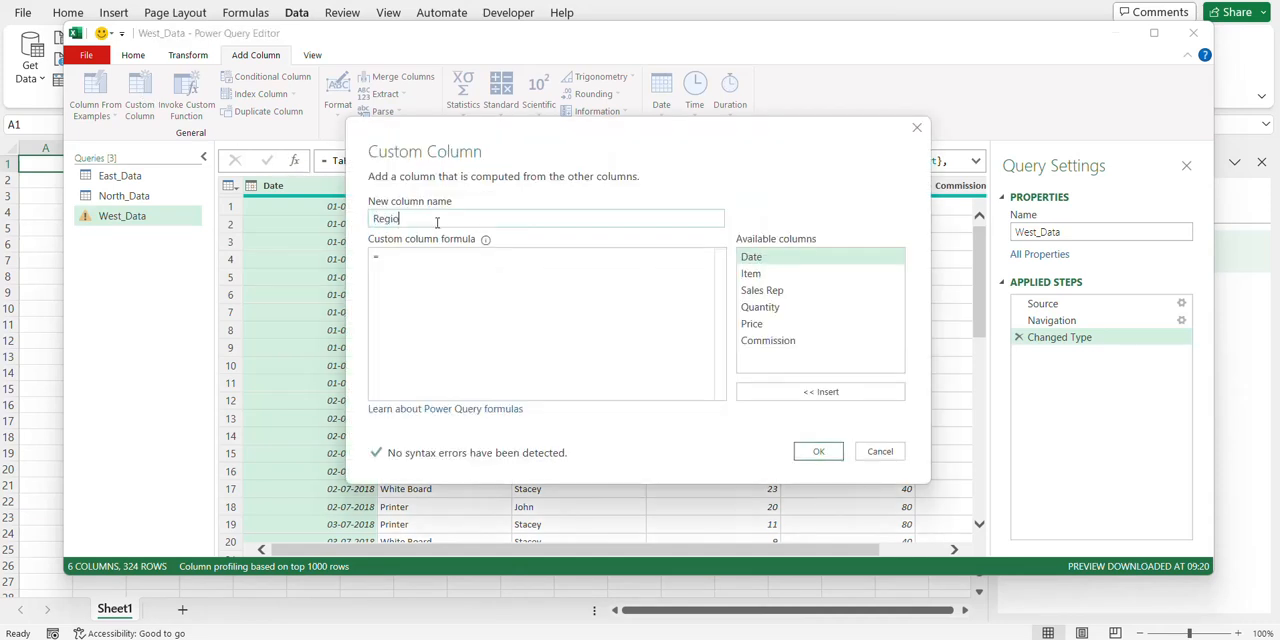
pyautogui.write('n')
pyautogui.click(417, 278)
pyautogui.write('"West')
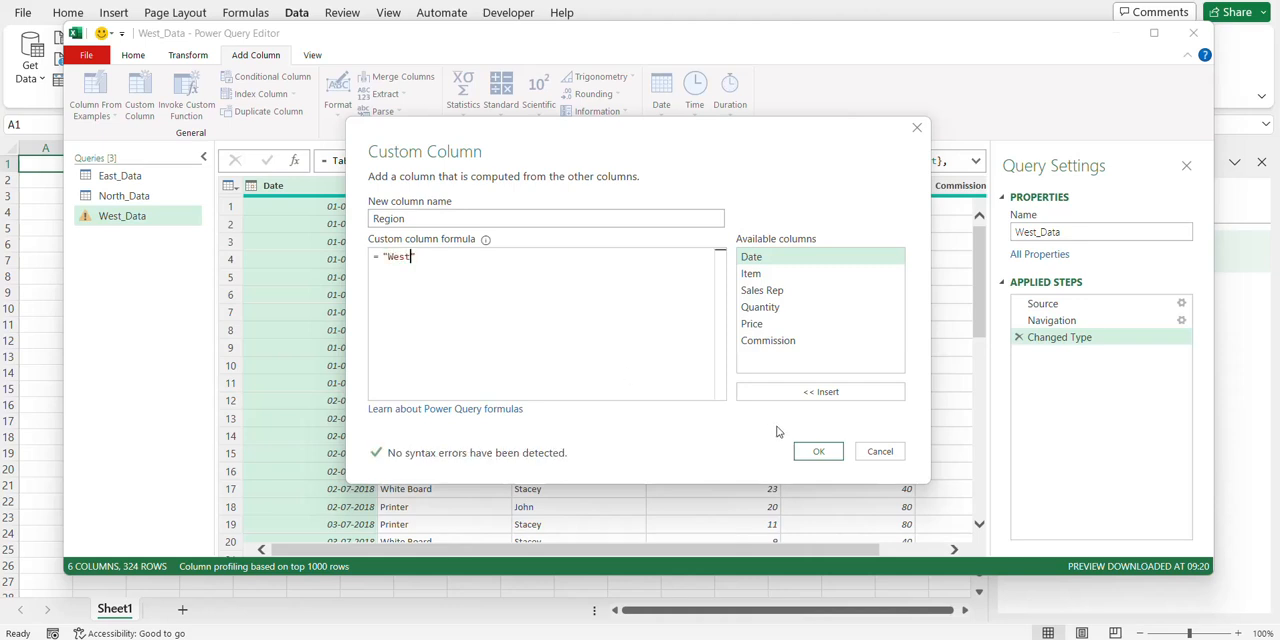
pyautogui.click(816, 453)
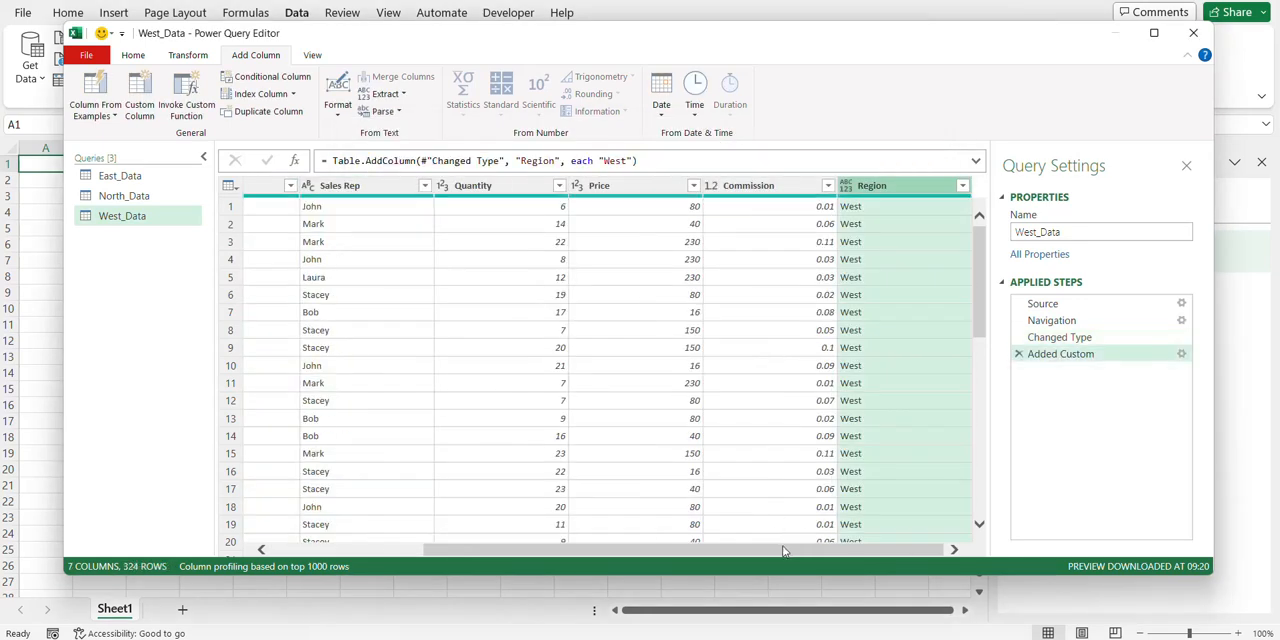
pyautogui.click(846, 186)
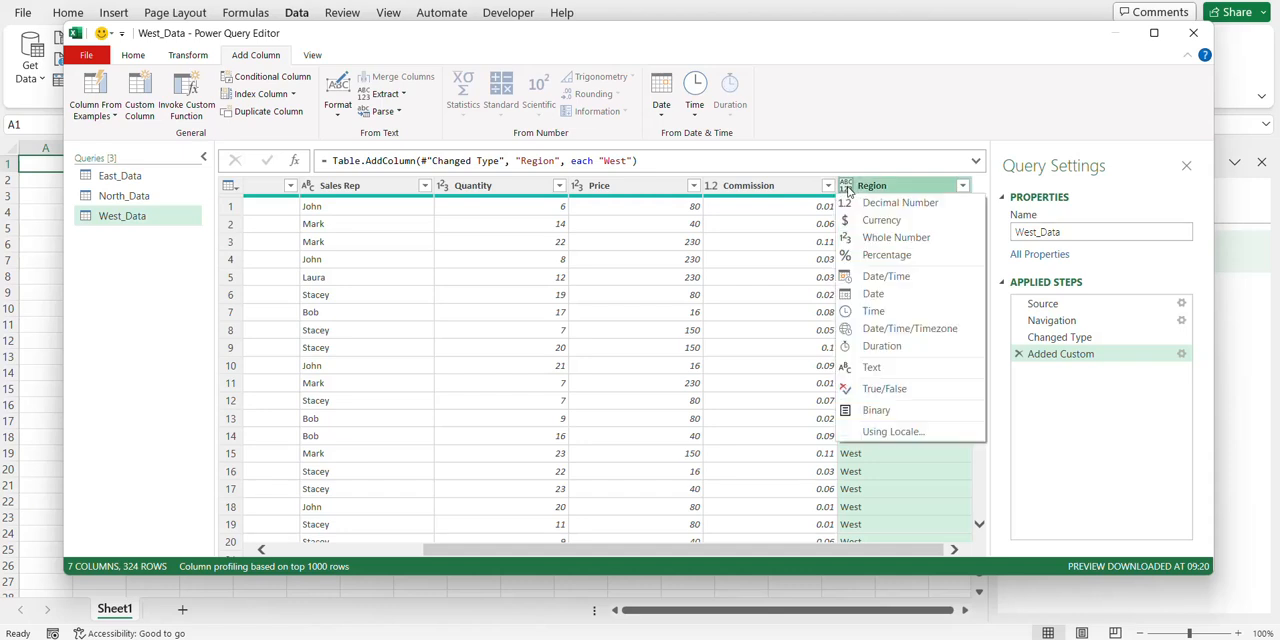
pyautogui.click(872, 367)
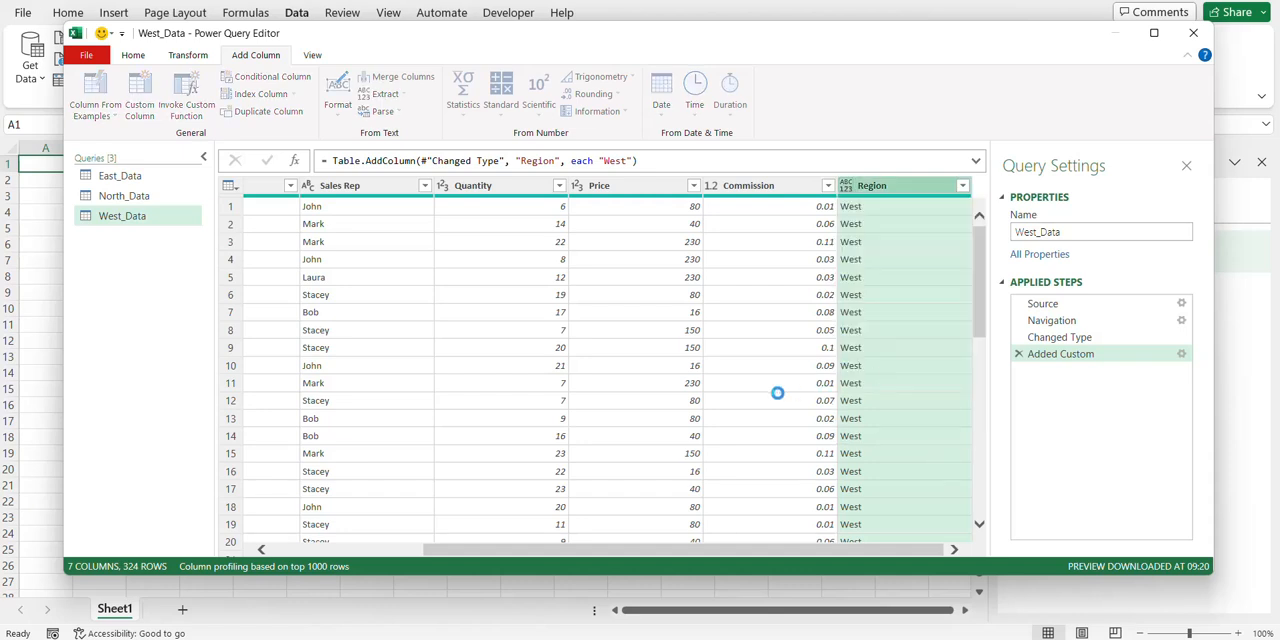
# Close and load the West_Data query as a connection only
pyautogui.click(86, 55)
pyautogui.click(122, 122)
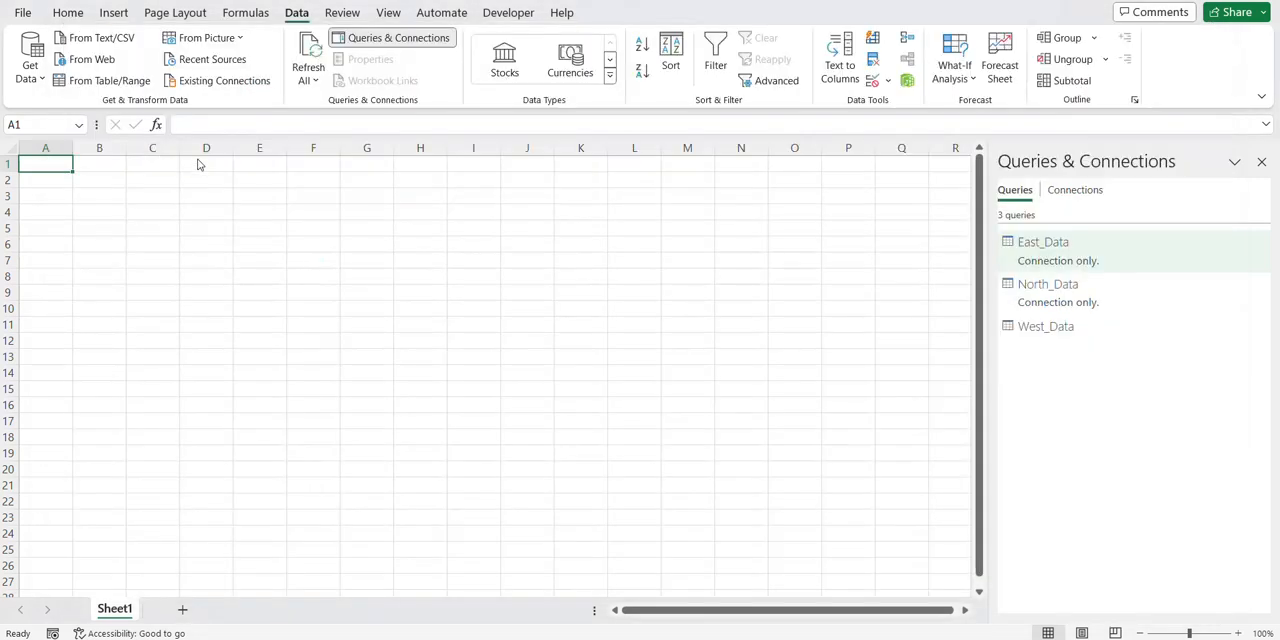
pyautogui.click(749, 328)
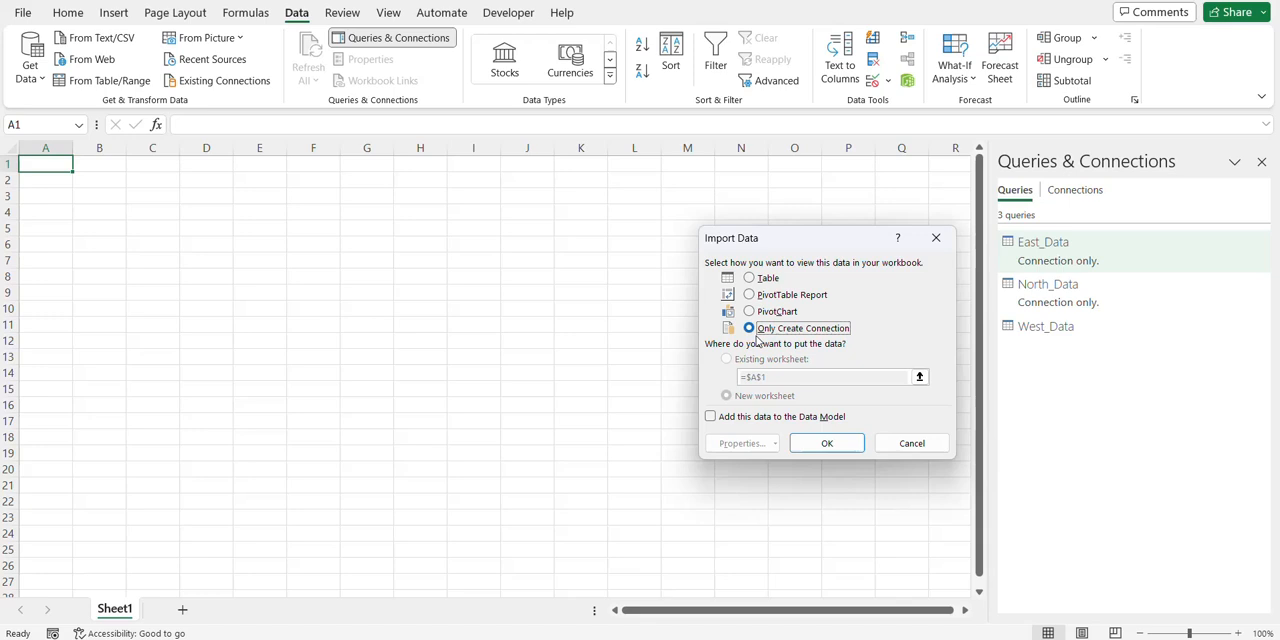
pyautogui.click(822, 446)
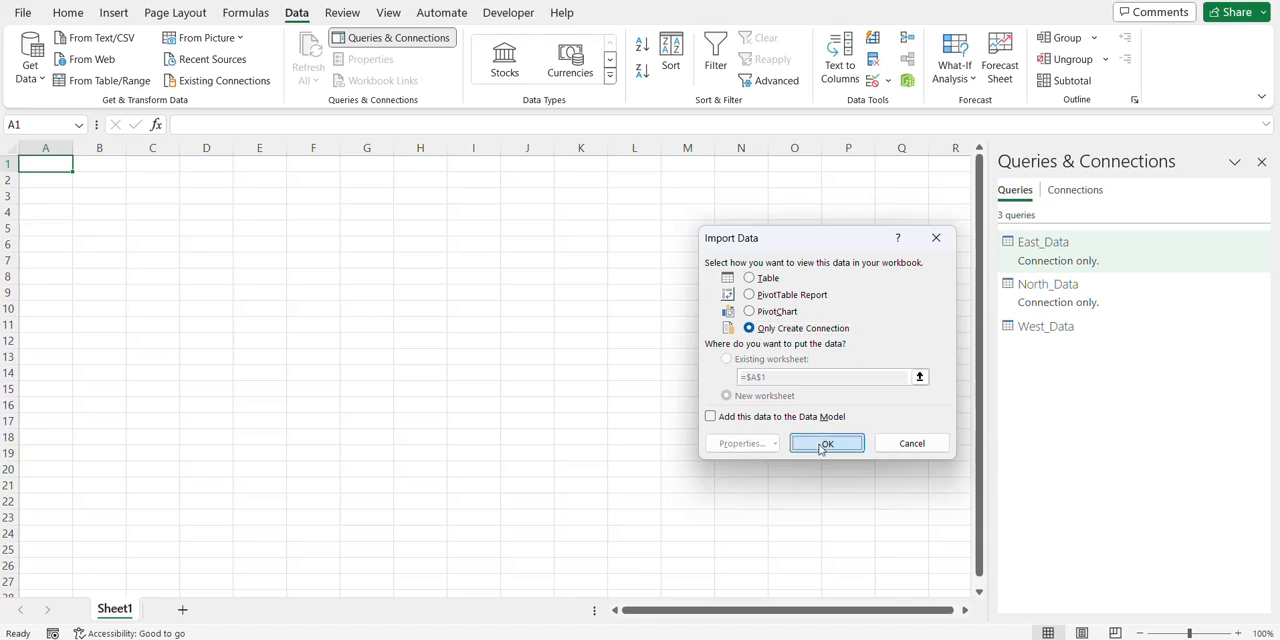
# Edit the North_Data query to set its Region column's data type to Text, keeping the changes
pyautogui.doubleClick(1047, 305)
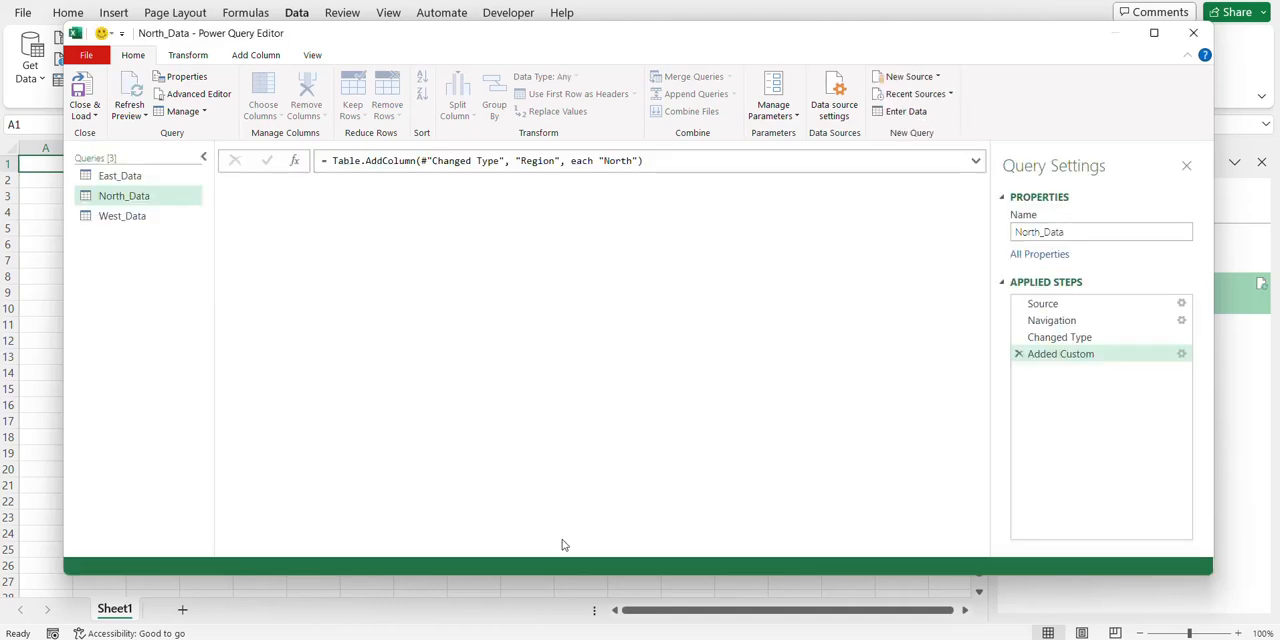
pyautogui.moveTo(483, 551); pyautogui.dragTo(635, 551)
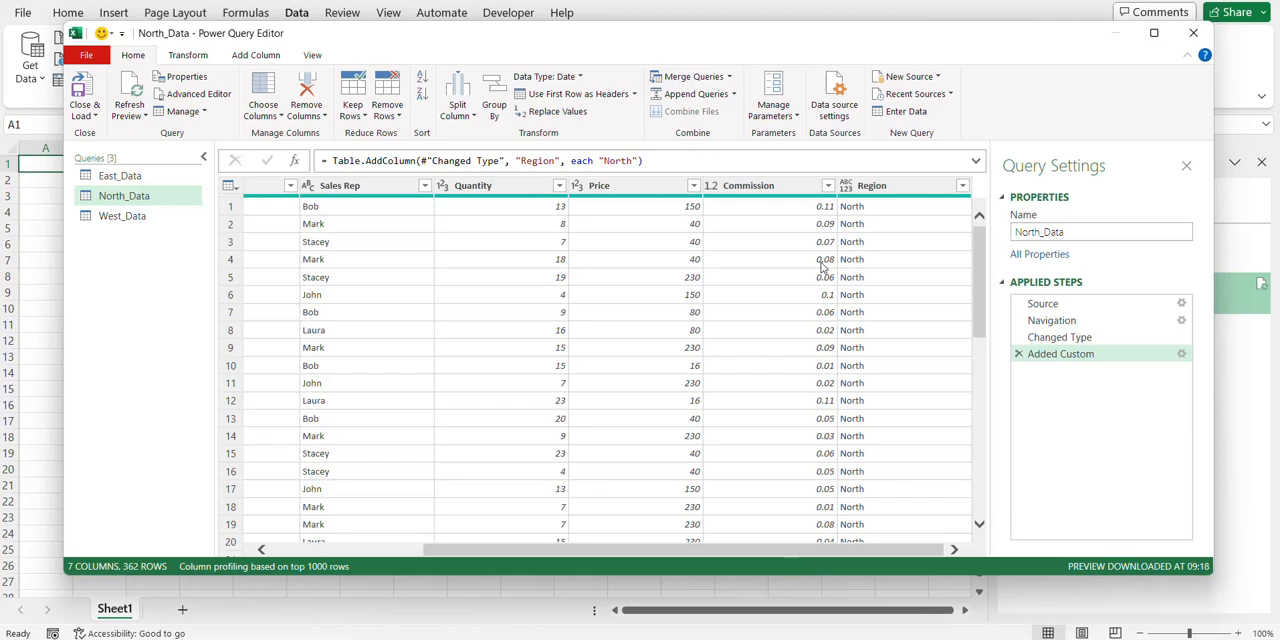
pyautogui.click(845, 187)
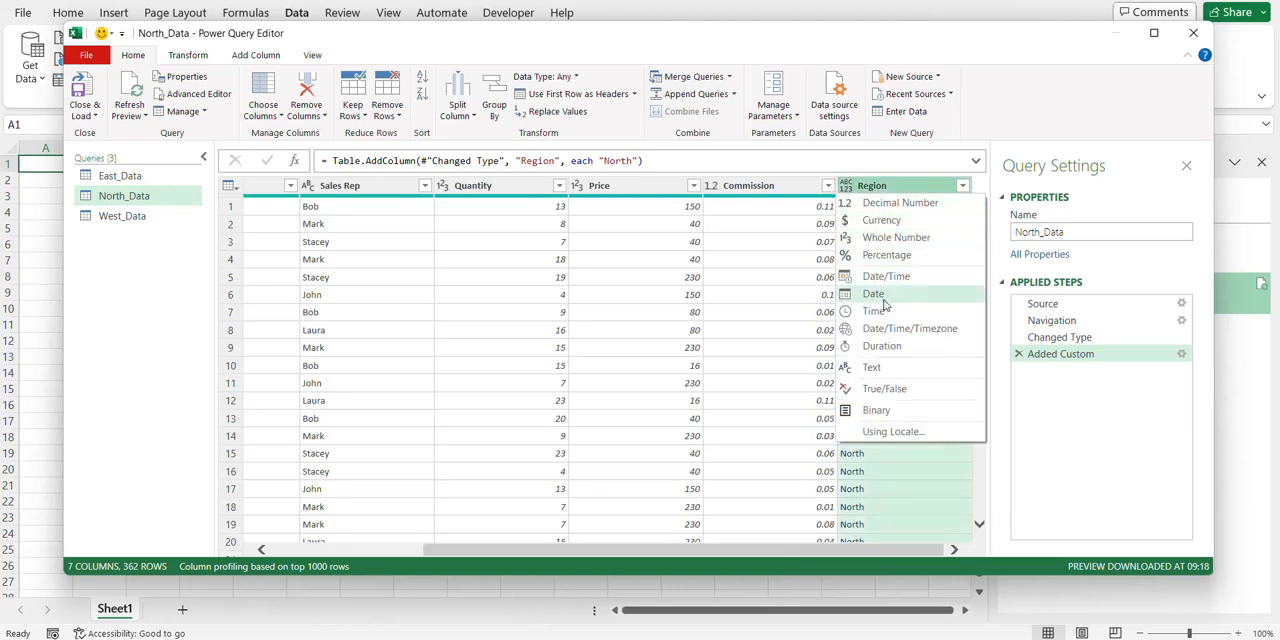
pyautogui.click(872, 367)
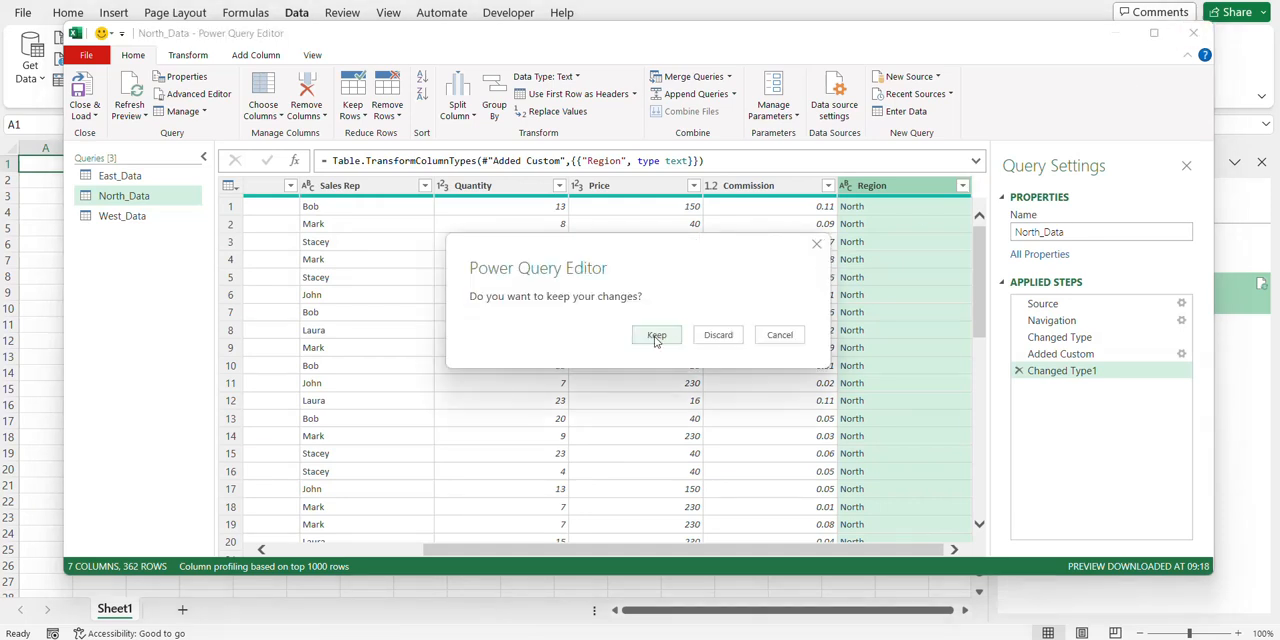
pyautogui.click(656, 336)
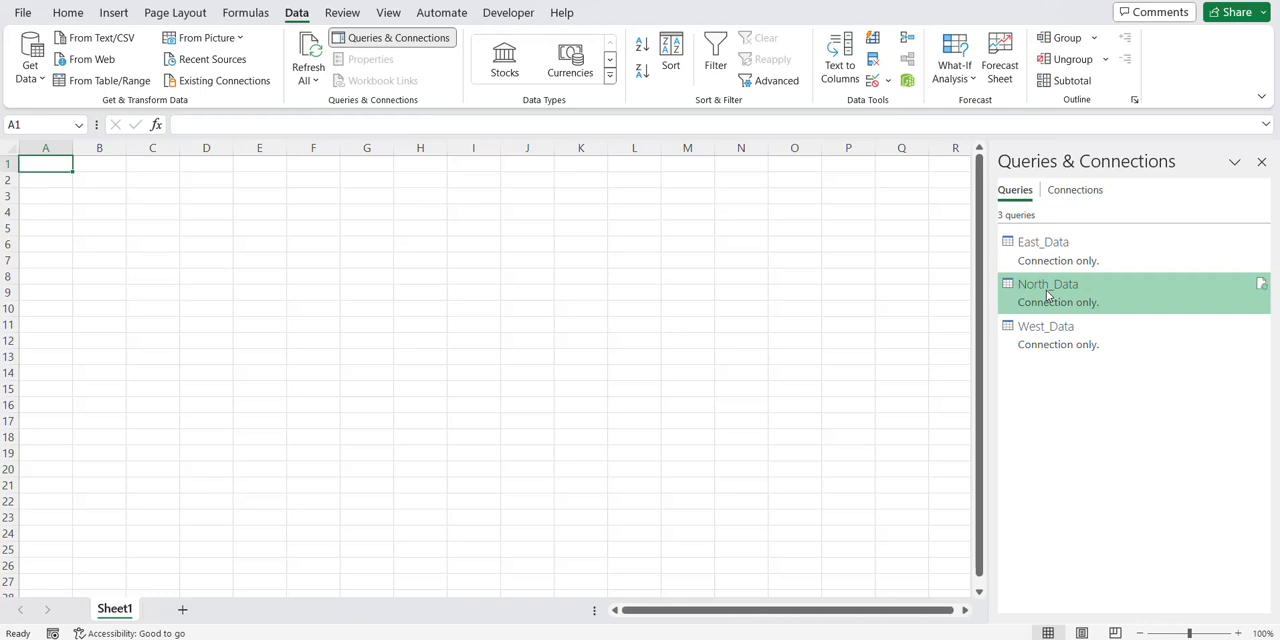
# Append the East_Data, North_Data and West_Data queries into a single table with the three or more tables option
pyautogui.moveTo(1058, 257)
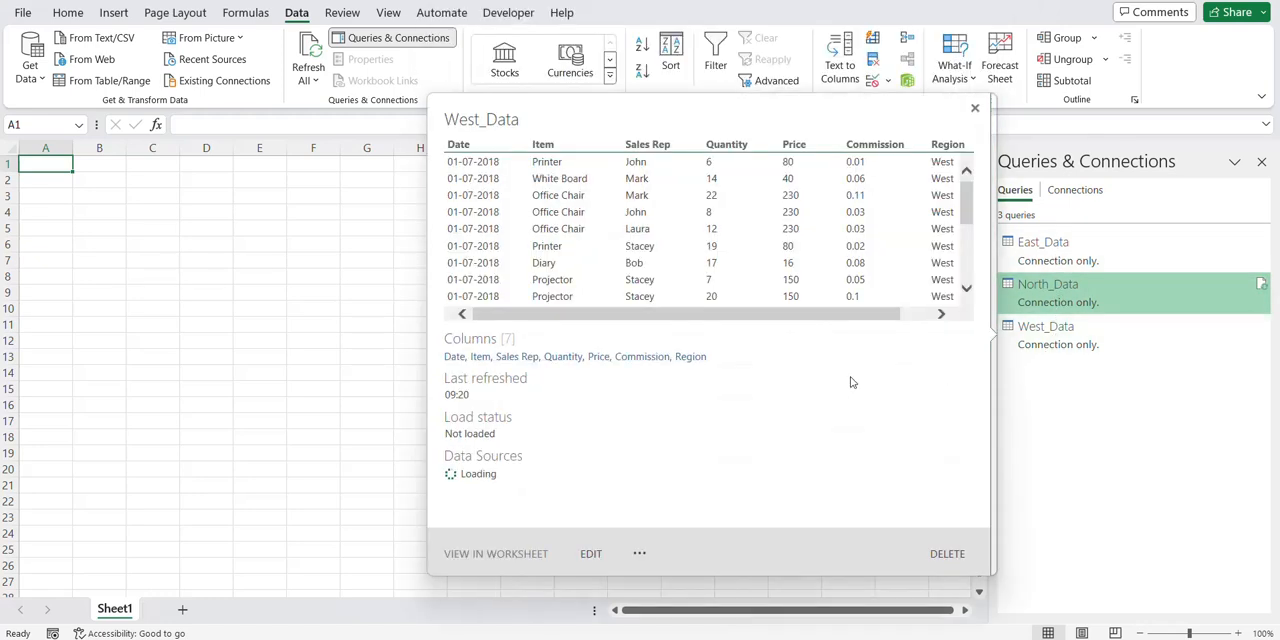
pyautogui.click(188, 489)
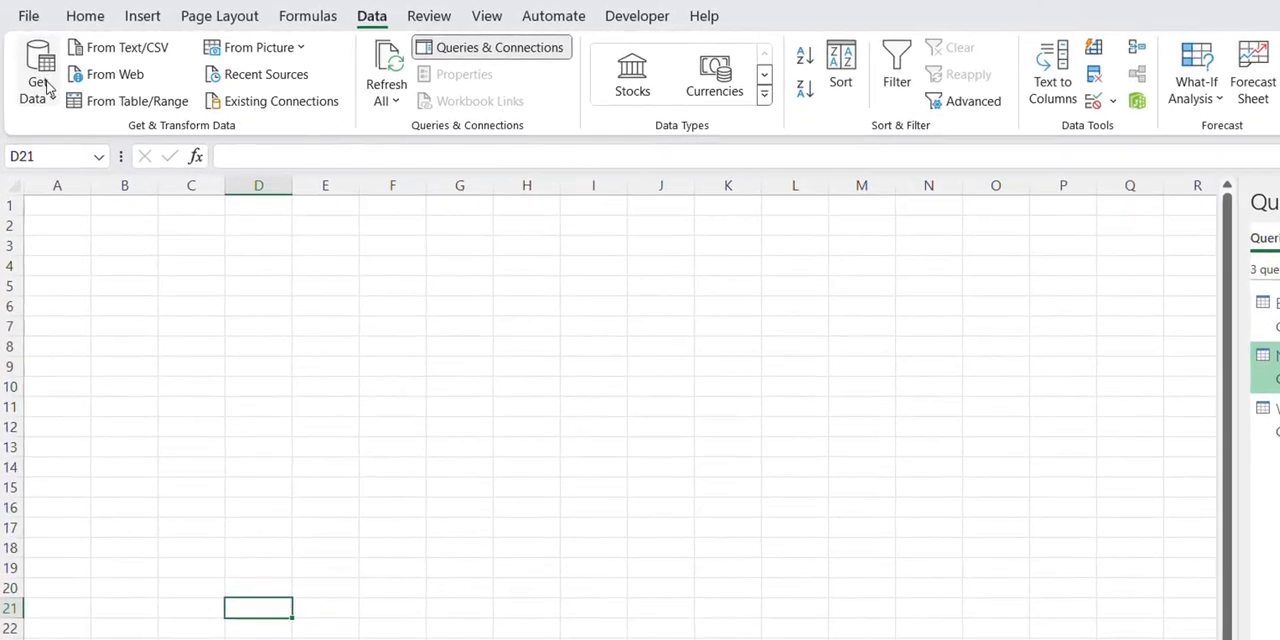
pyautogui.click(40, 105)
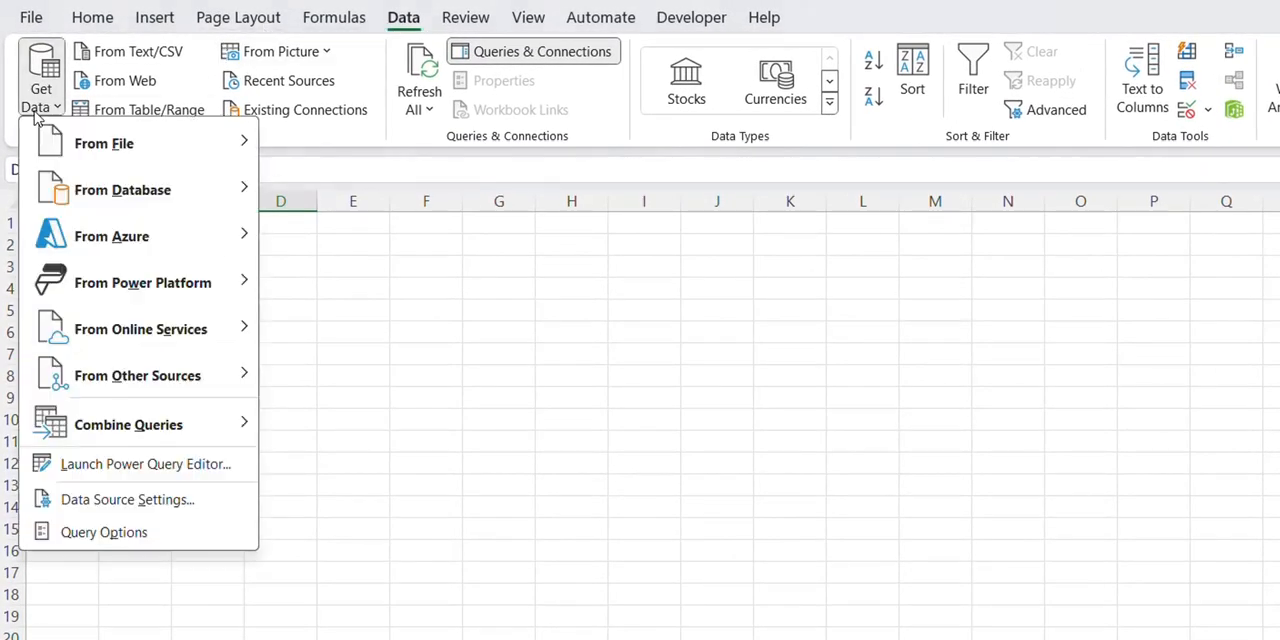
pyautogui.moveTo(128, 418)
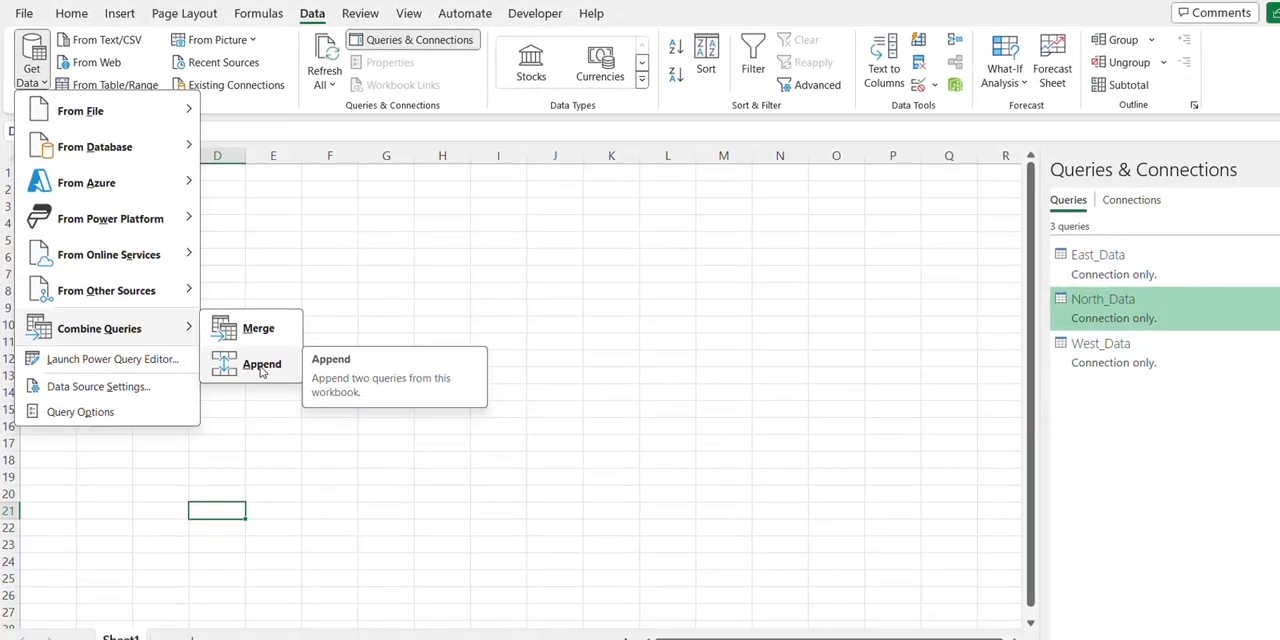
pyautogui.click(332, 472)
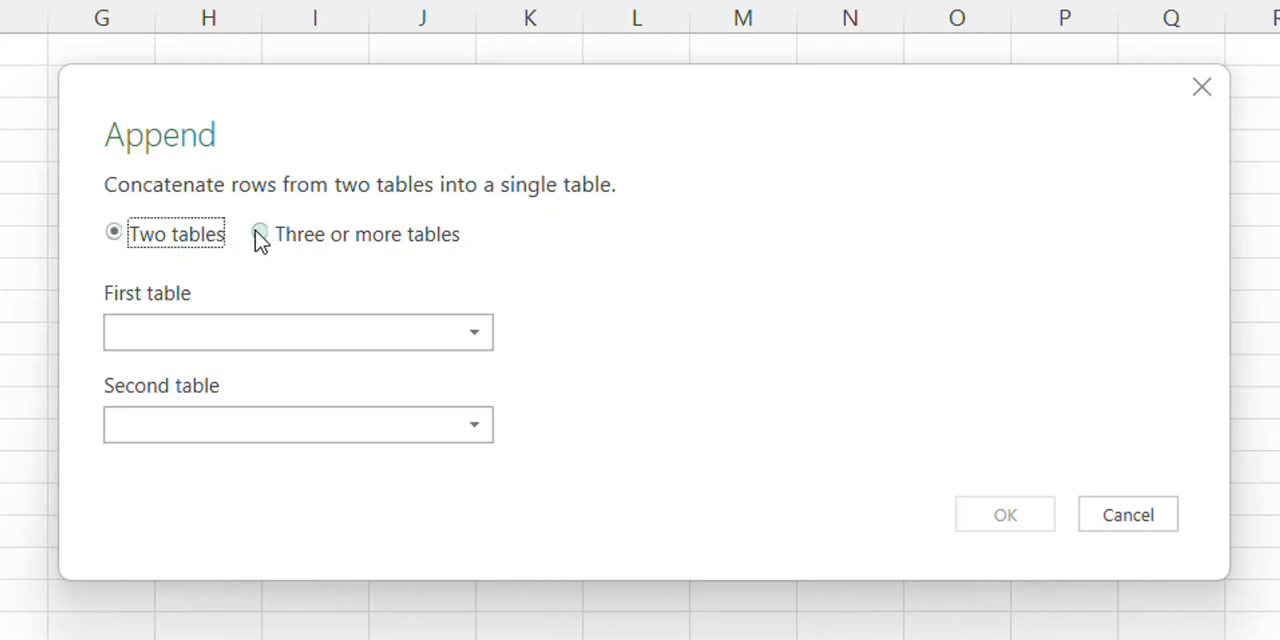
pyautogui.click(257, 235)
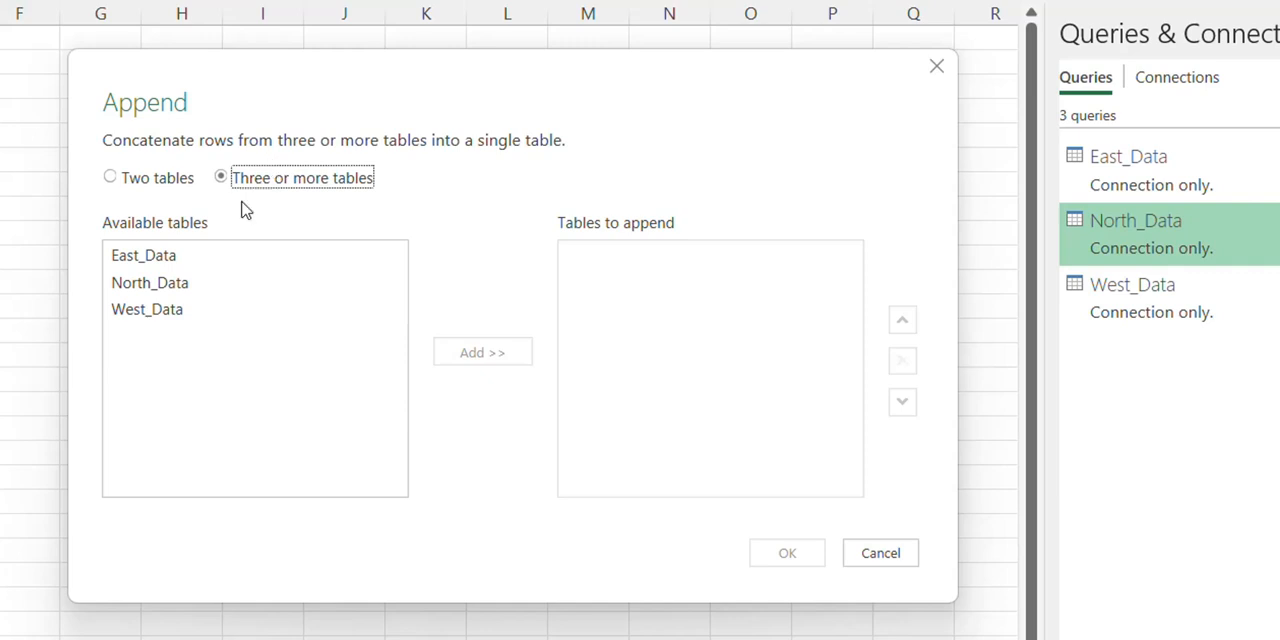
pyautogui.click(217, 255)
pyautogui.keyDown('shift'); pyautogui.click(215, 312); pyautogui.keyUp('shift')
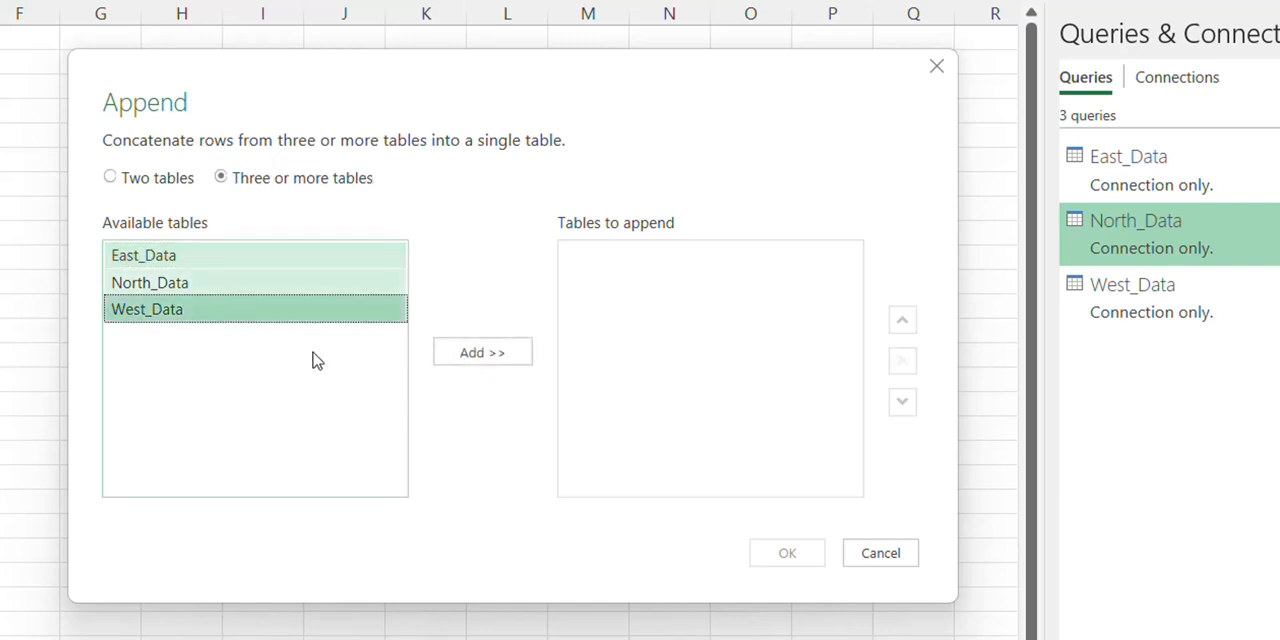
pyautogui.click(487, 362)
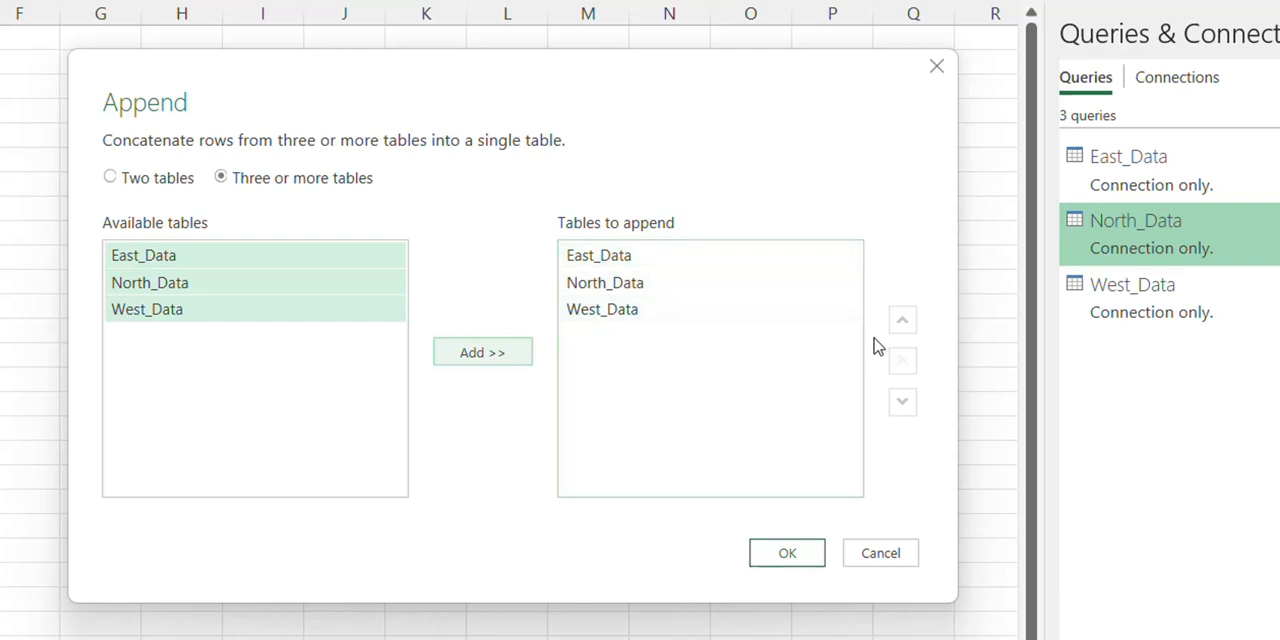
pyautogui.click(810, 314)
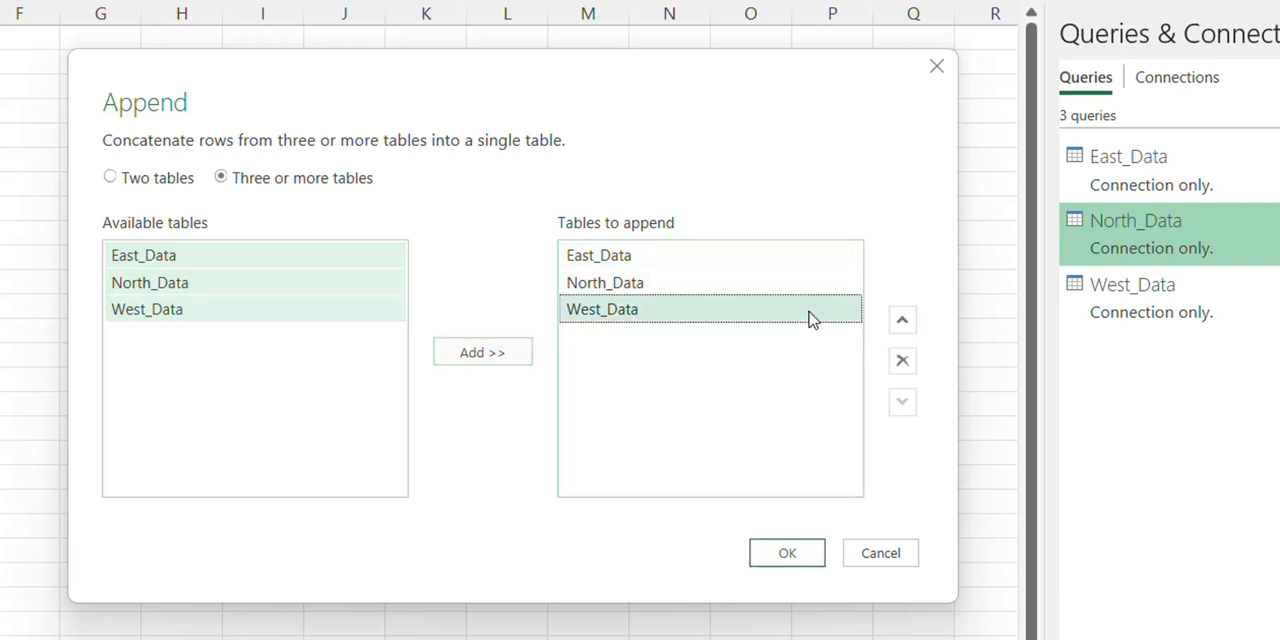
pyautogui.click(757, 282)
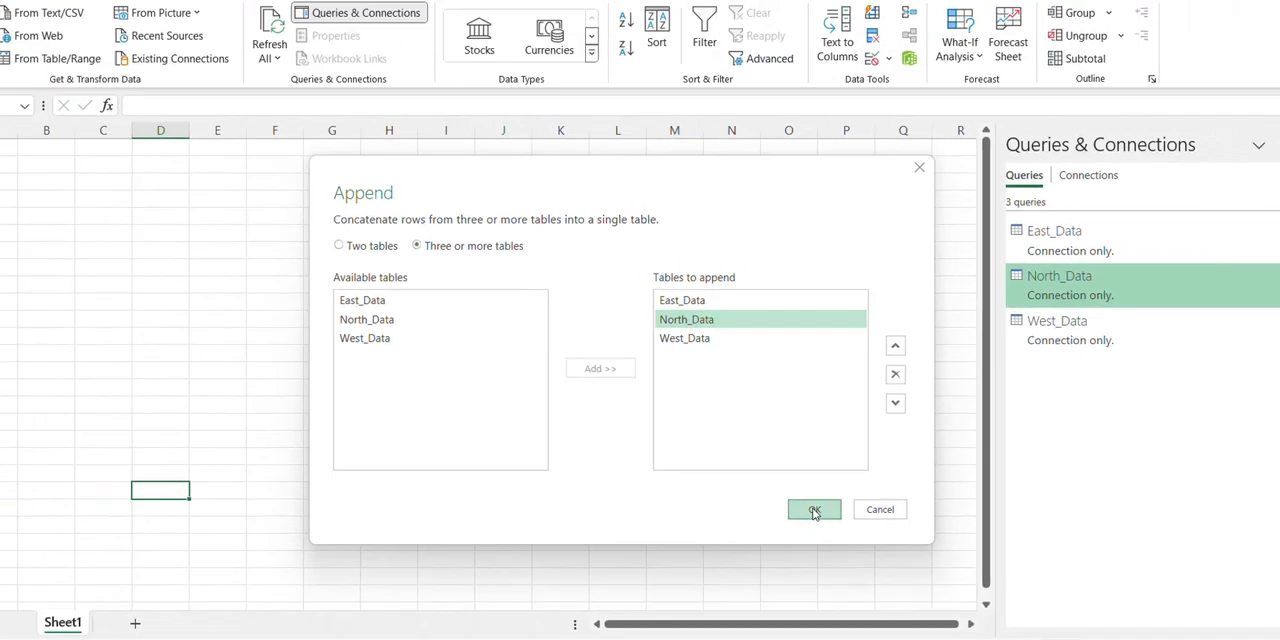
pyautogui.click(787, 553)
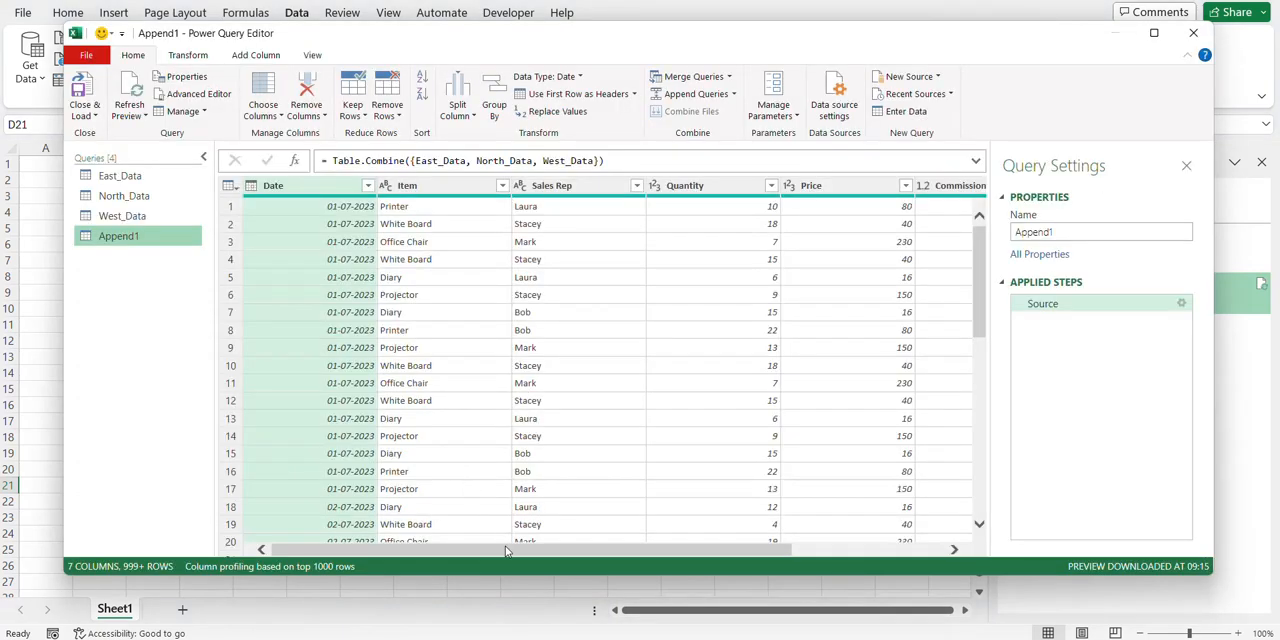
# Move the Region column to the first position in the appended query and check its full list of filter values
pyautogui.moveTo(505, 551); pyautogui.dragTo(716, 551)
pyautogui.moveTo(870, 193); pyautogui.dragTo(232, 244)
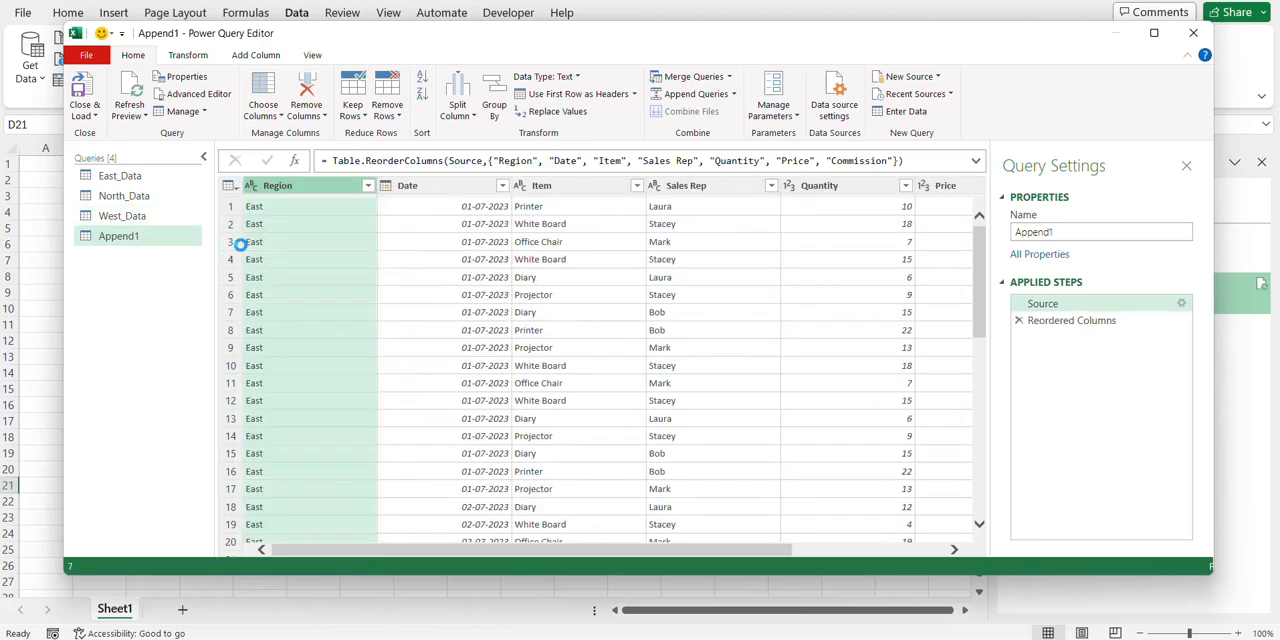
pyautogui.scroll(-1, 337, 345)
pyautogui.scroll(1, 337, 345)
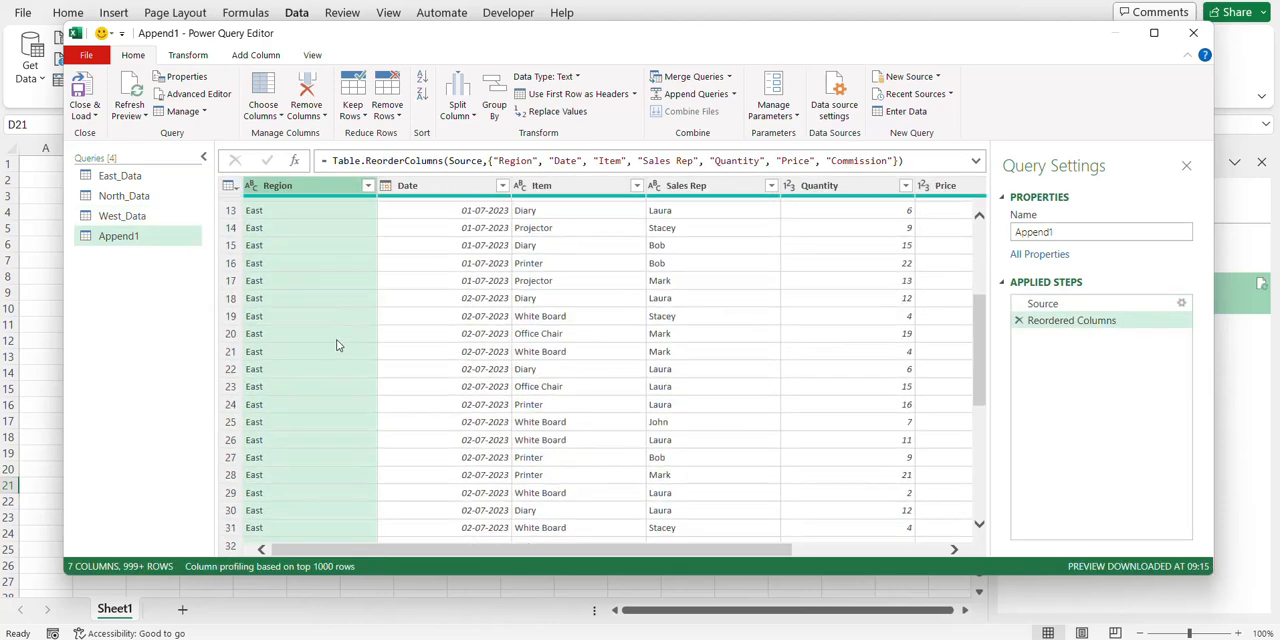
pyautogui.click(368, 186)
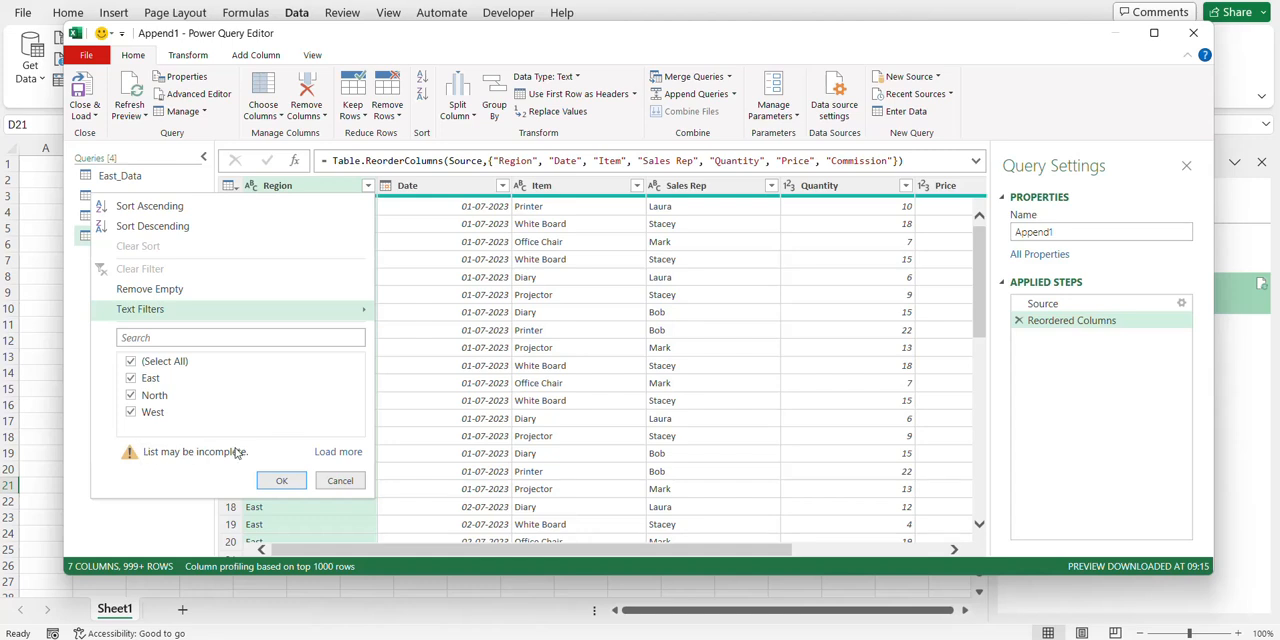
pyautogui.click(328, 452)
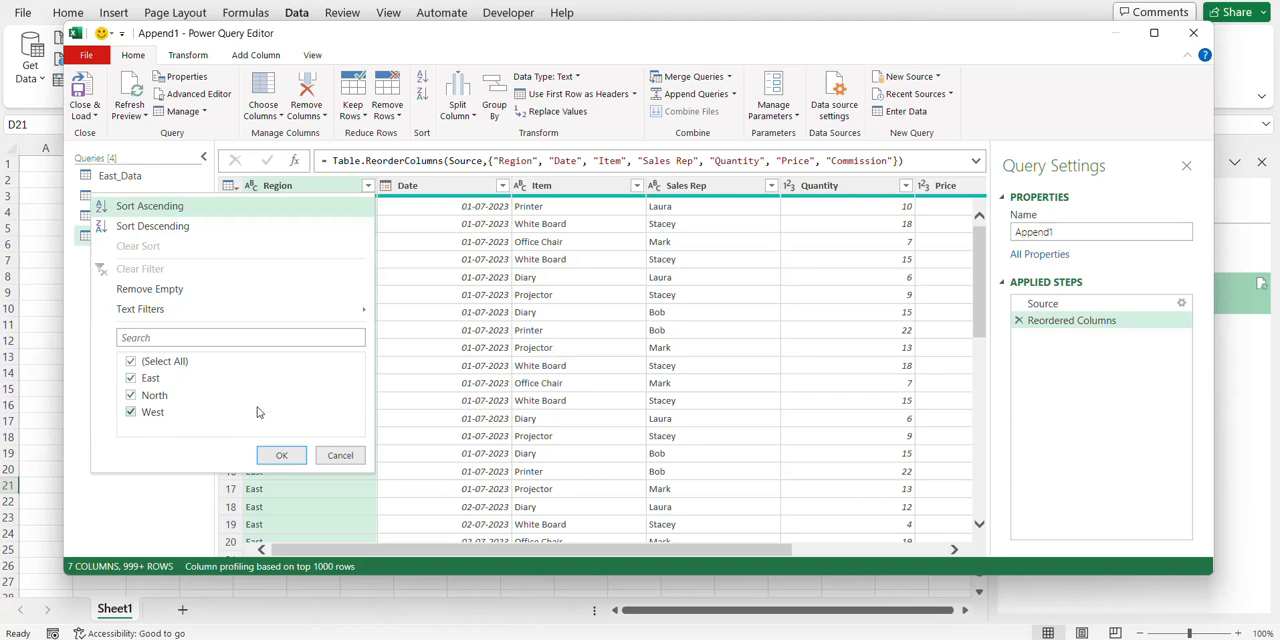
pyautogui.click(285, 495)
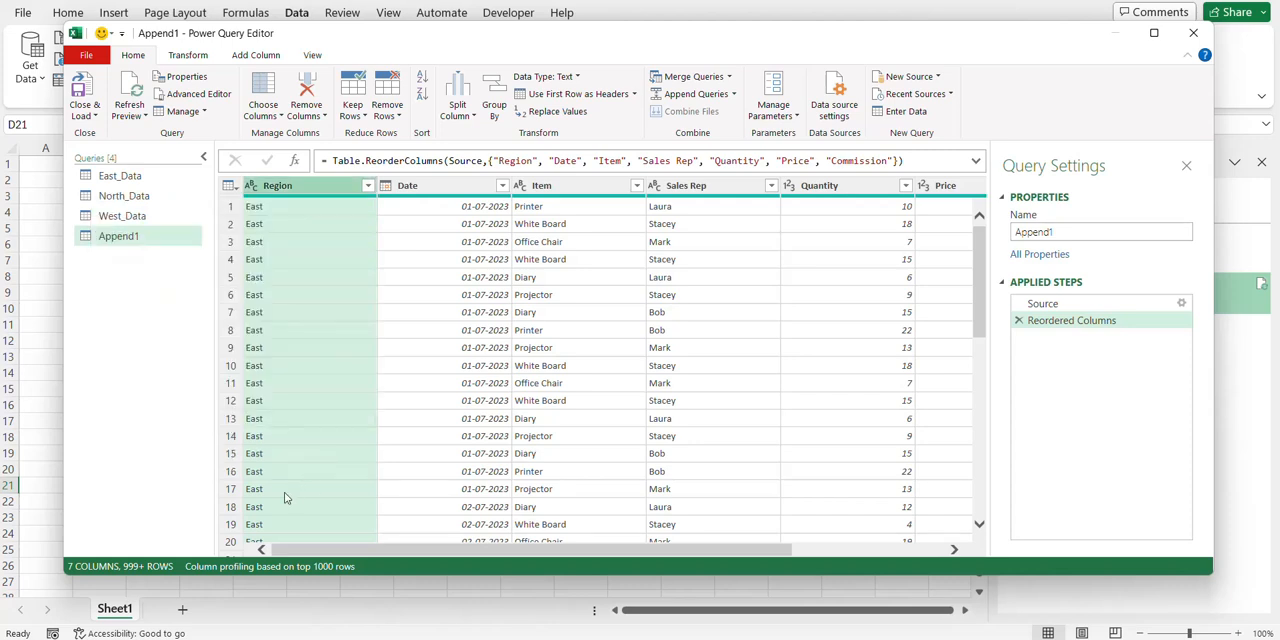
# Close and load the appended query as a table on a new worksheet and review its preview
pyautogui.click(86, 55)
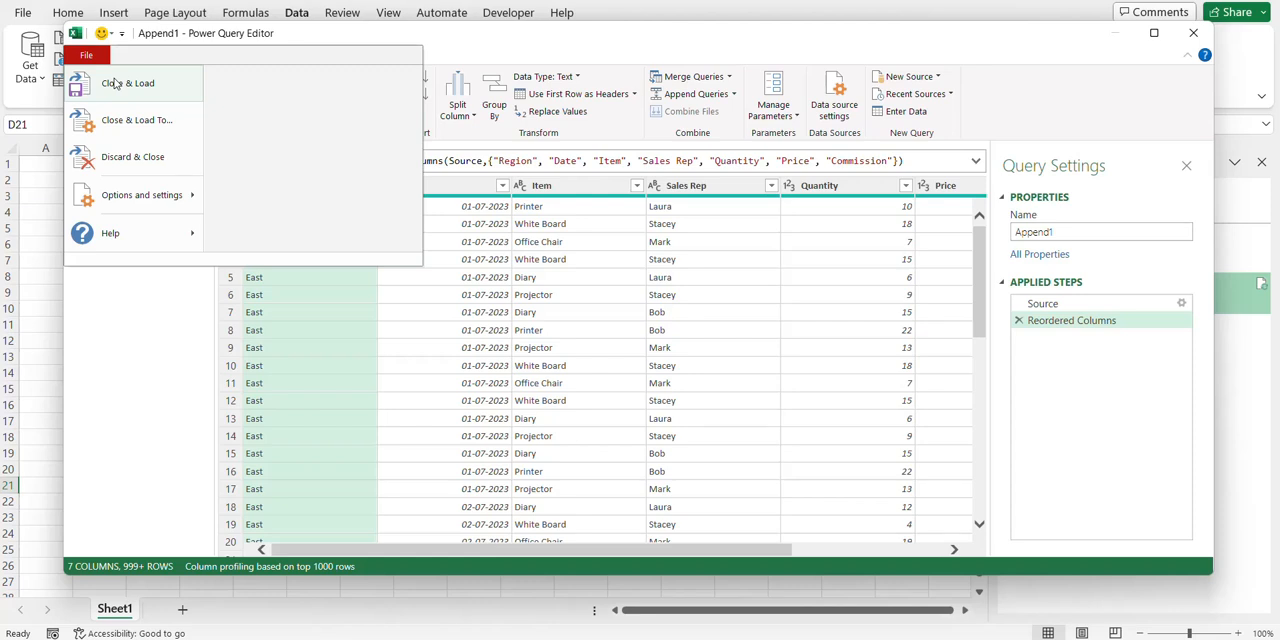
pyautogui.click(115, 83)
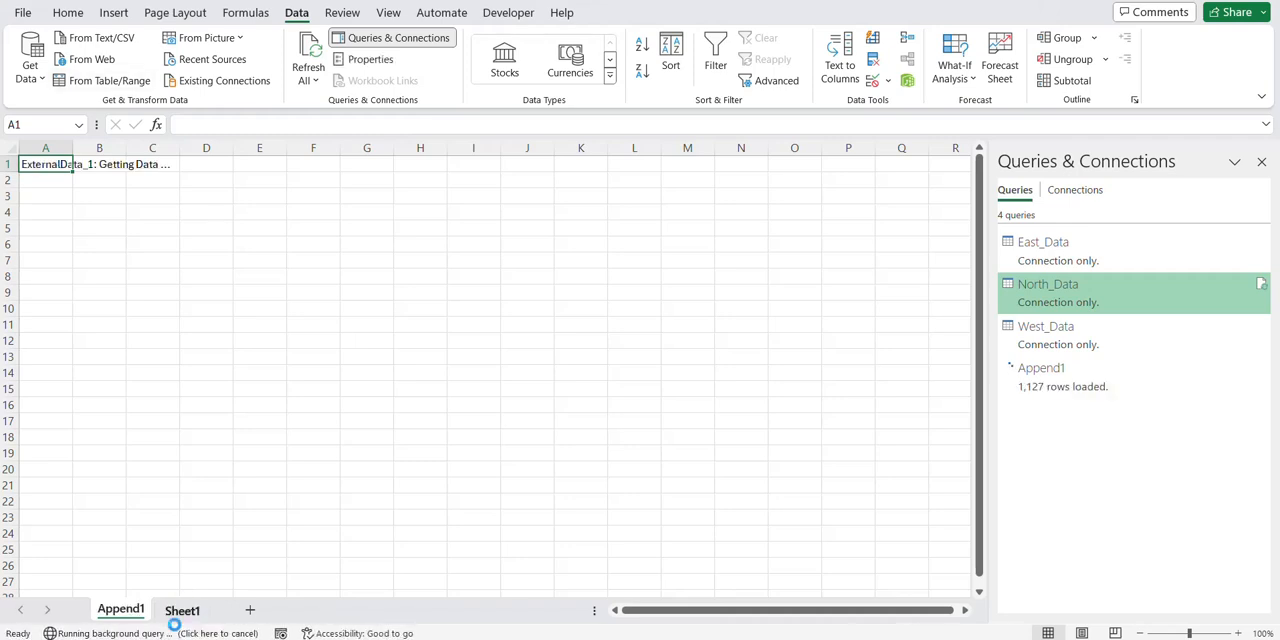
pyautogui.click(1062, 370)
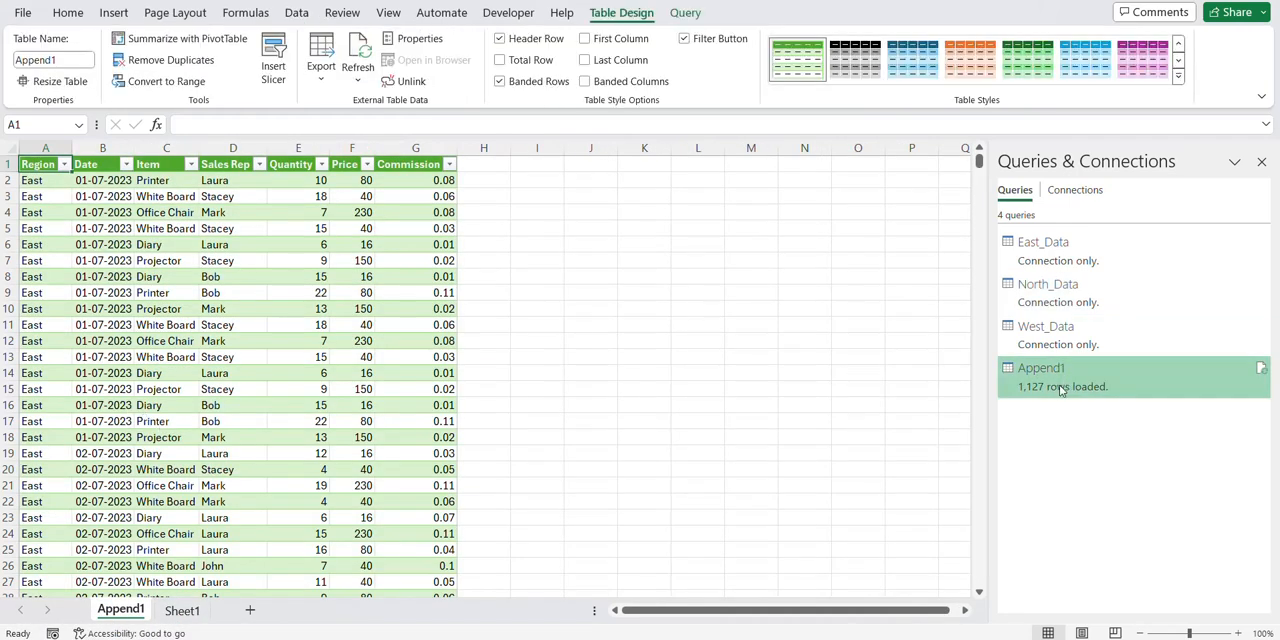
pyautogui.moveTo(1050, 385)
pyautogui.click(288, 330)
pyautogui.click(288, 330)
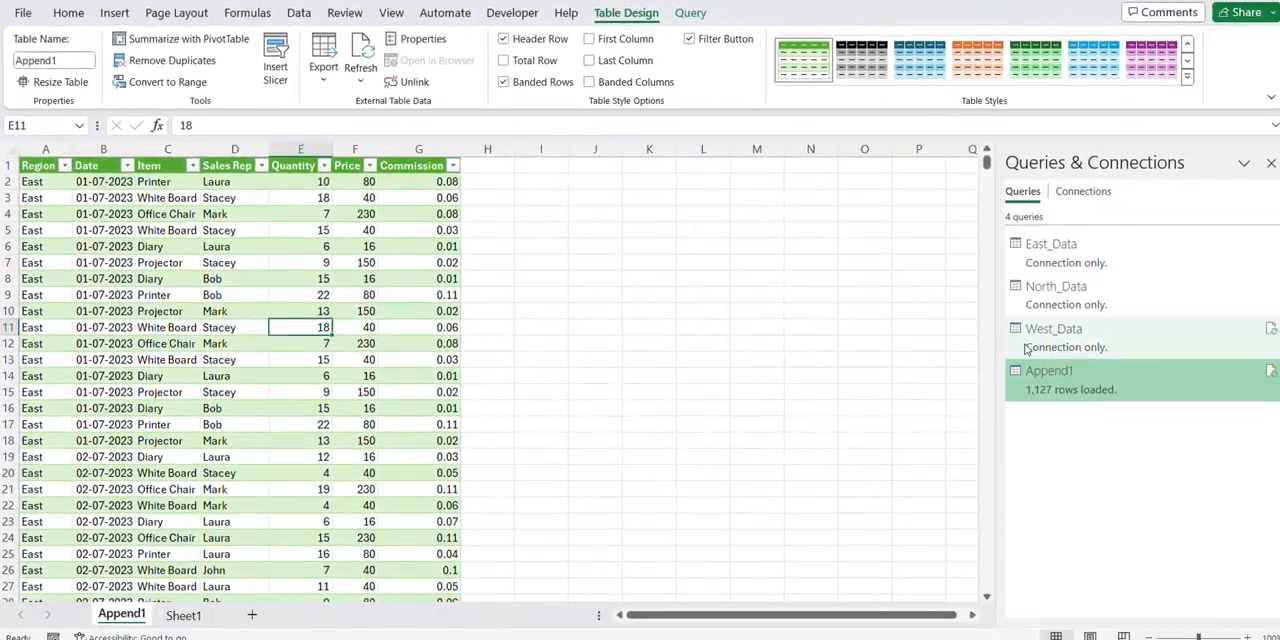
pyautogui.moveTo(1045, 390)
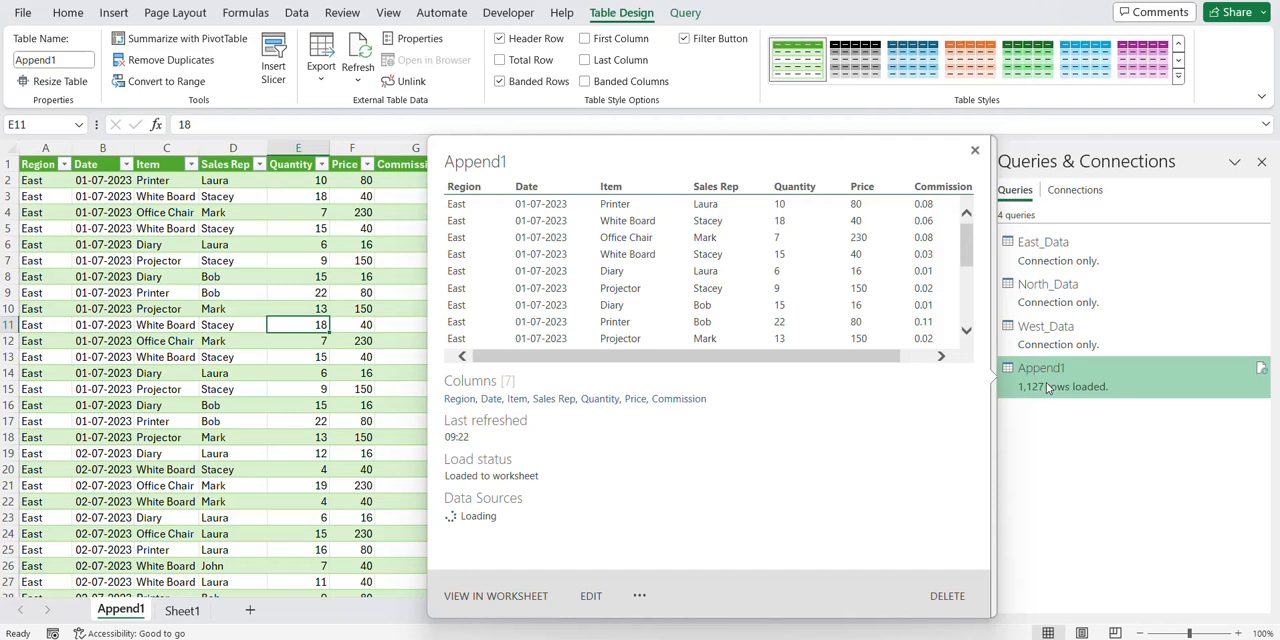
pyautogui.click(335, 403)
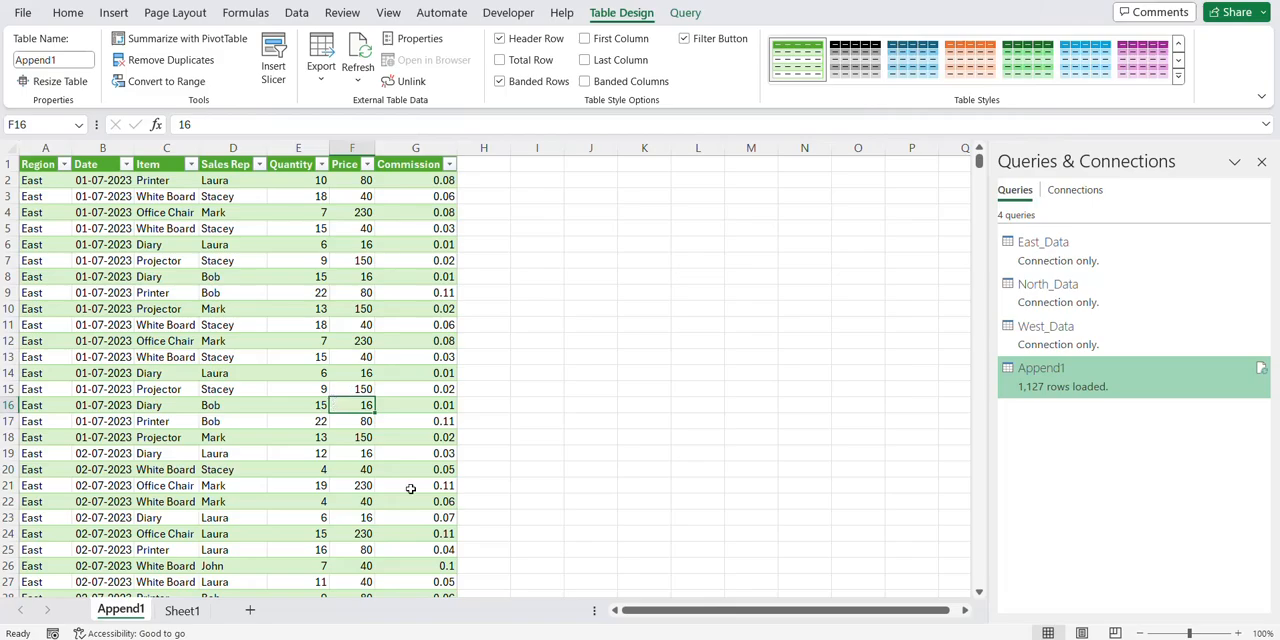
# Switch to File Explorer and try to delete East Data.xlsx from the PQ folder
pyautogui.click(620, 638)
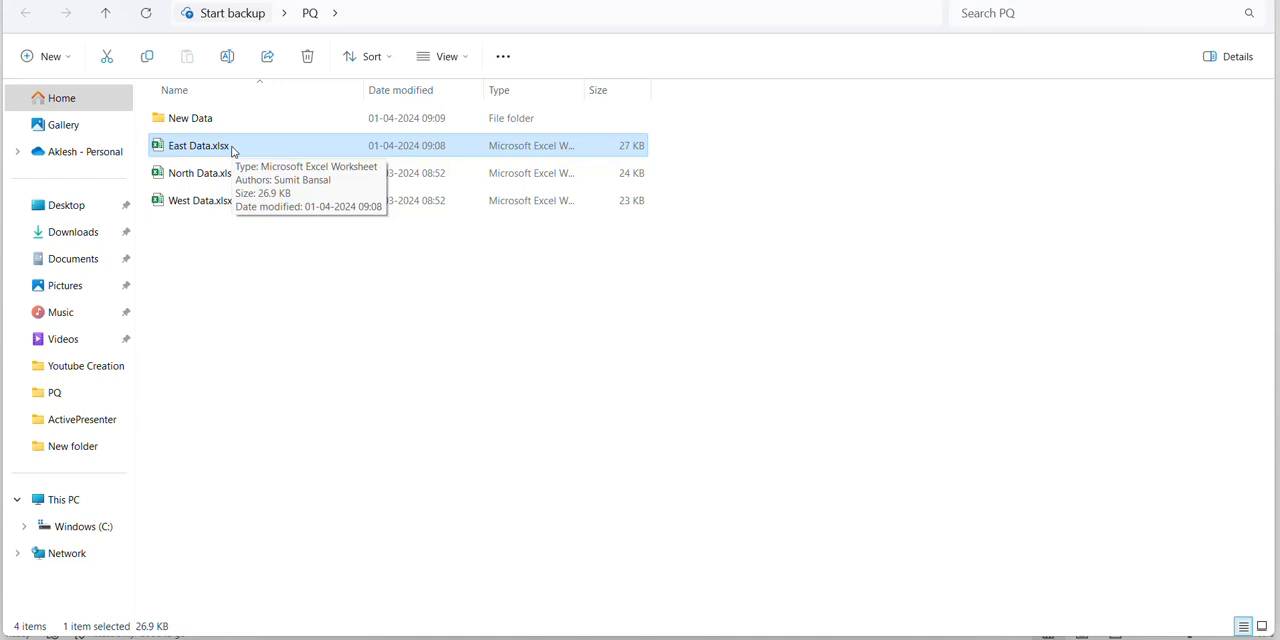
pyautogui.press('Delete')
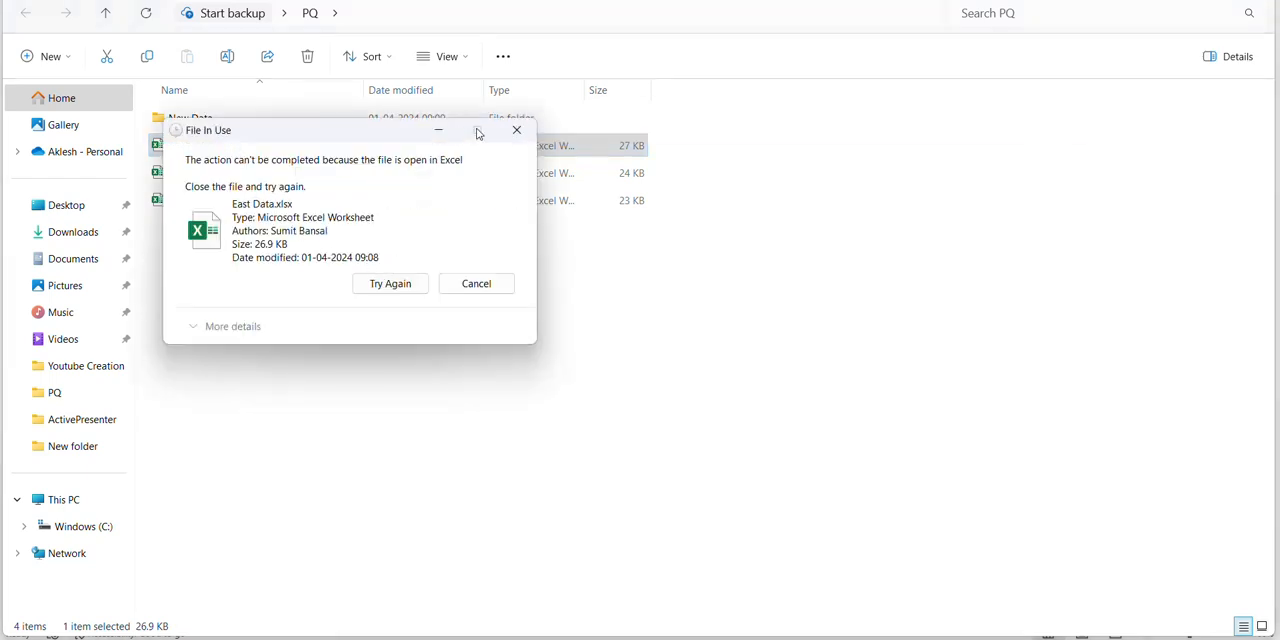
pyautogui.click(516, 130)
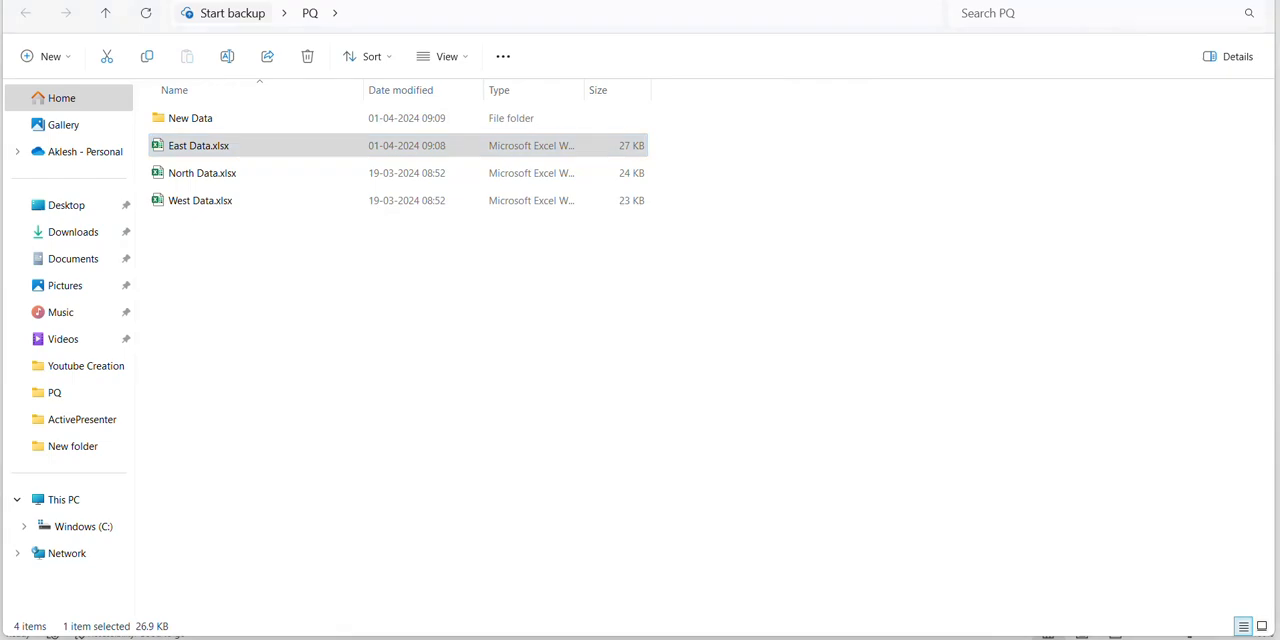
# Close the open East Data workbook and delete East Data.xlsx from the PQ folder in File Explorer
pyautogui.moveTo(792, 622)
pyautogui.click(784, 590)
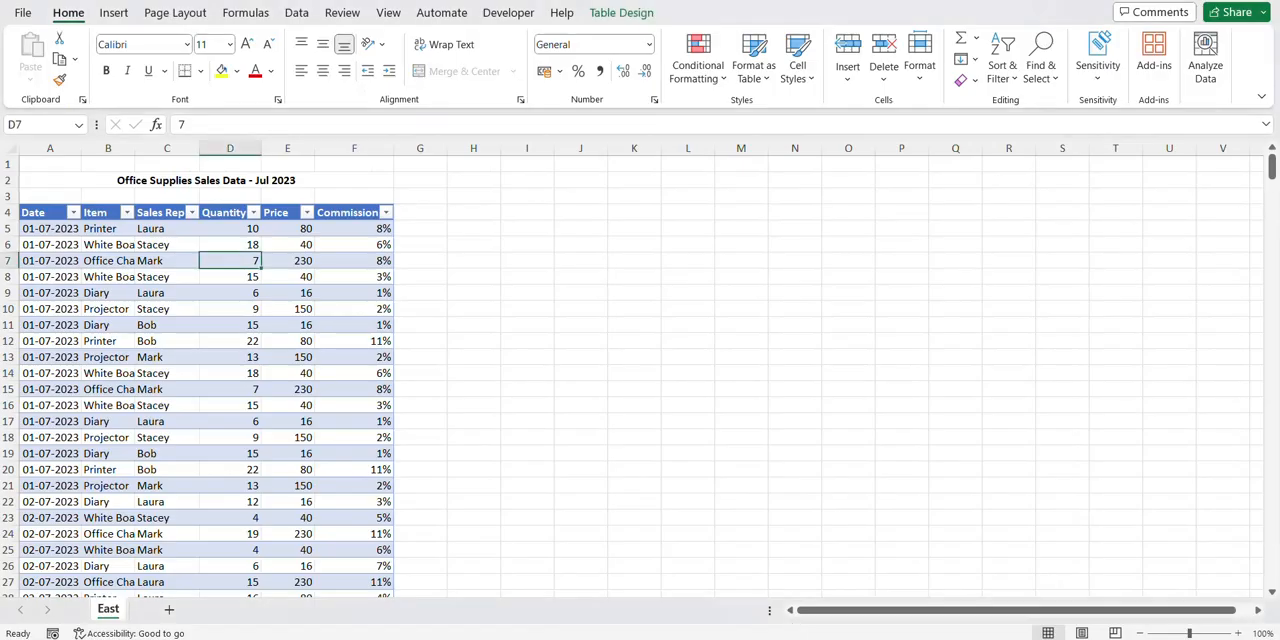
pyautogui.click(1262, 1)
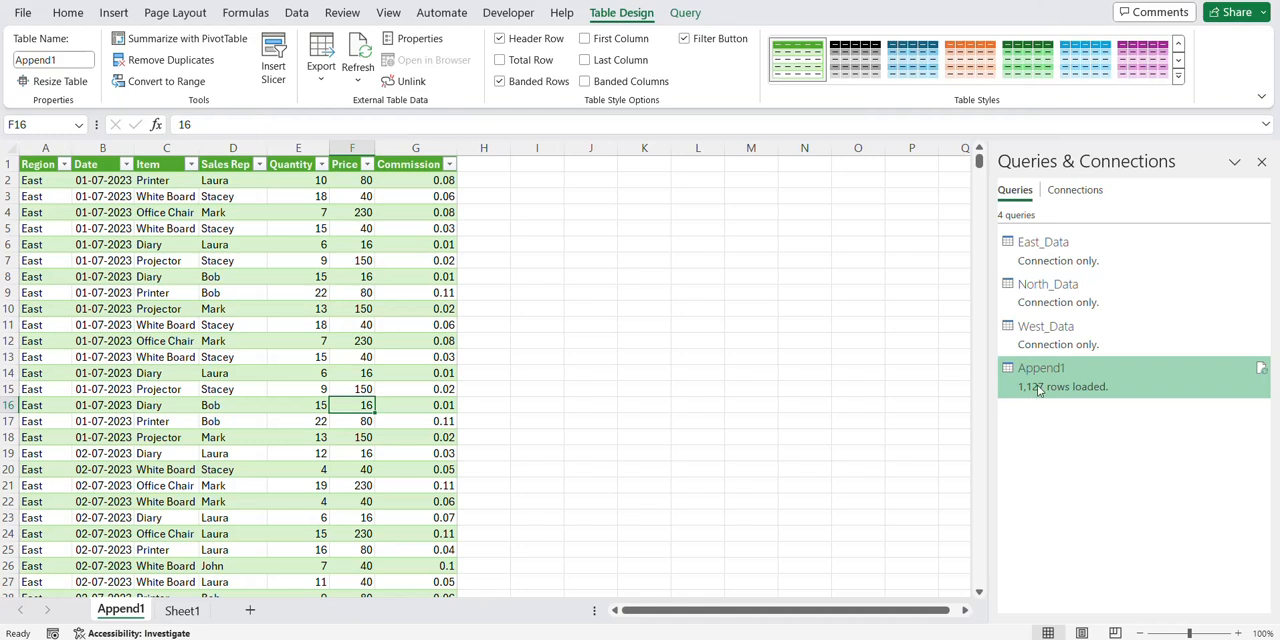
pyautogui.hotkey('alt', 'Tab')
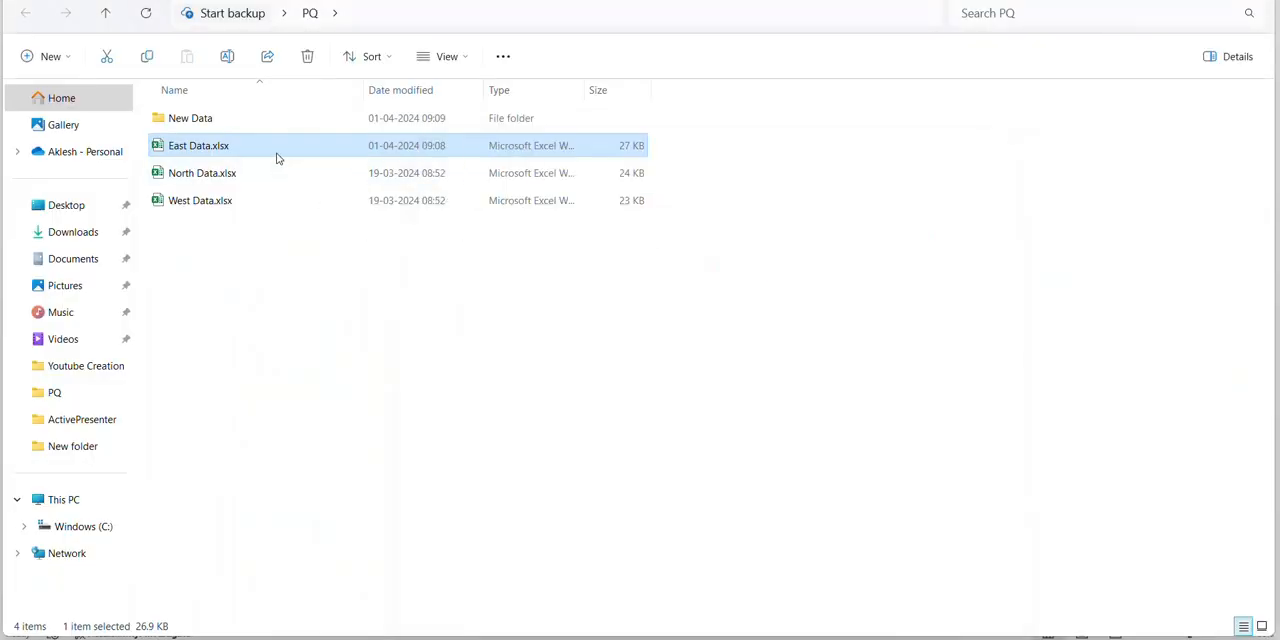
pyautogui.press('Delete')
# Copy East Data.xlsx from the New Data subfolder and paste it into the PQ folder
pyautogui.click(246, 128)
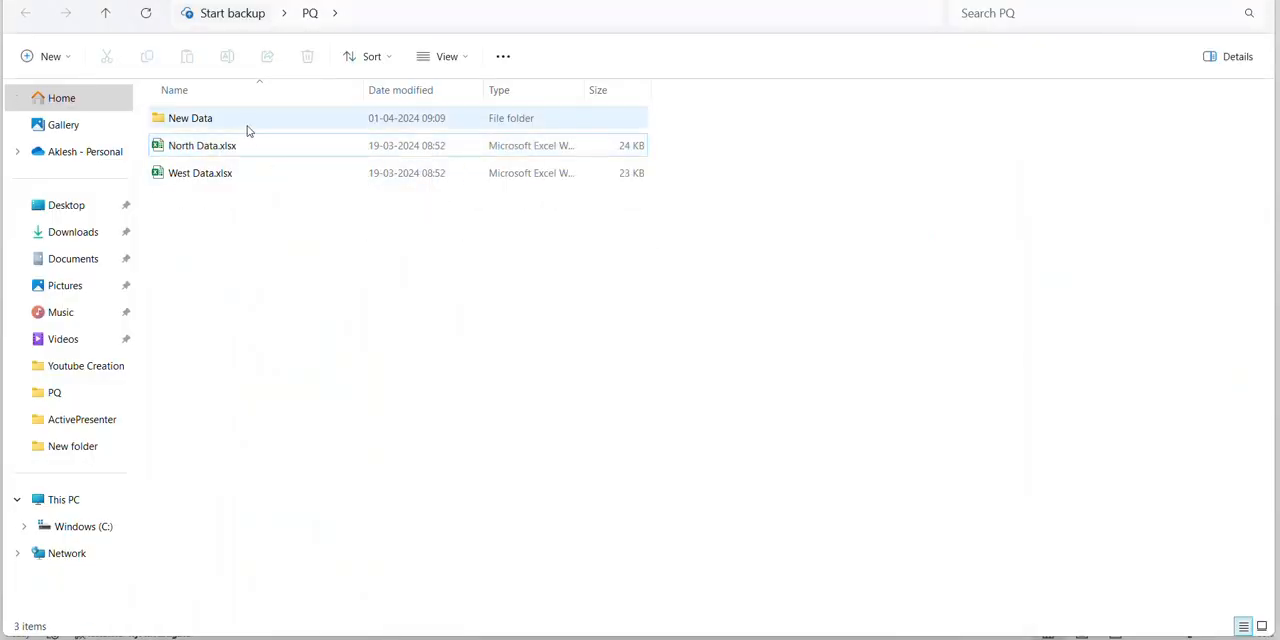
pyautogui.doubleClick(247, 128)
pyautogui.click(247, 121)
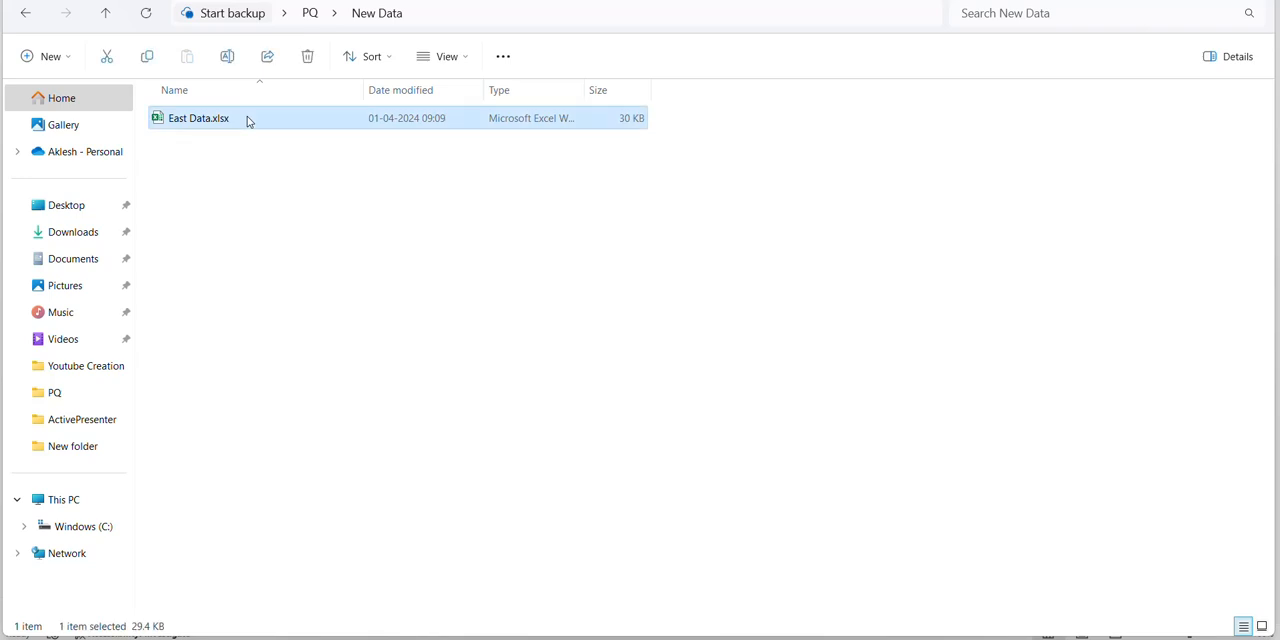
pyautogui.hotkey('ctrl', 'c')
pyautogui.click(312, 16)
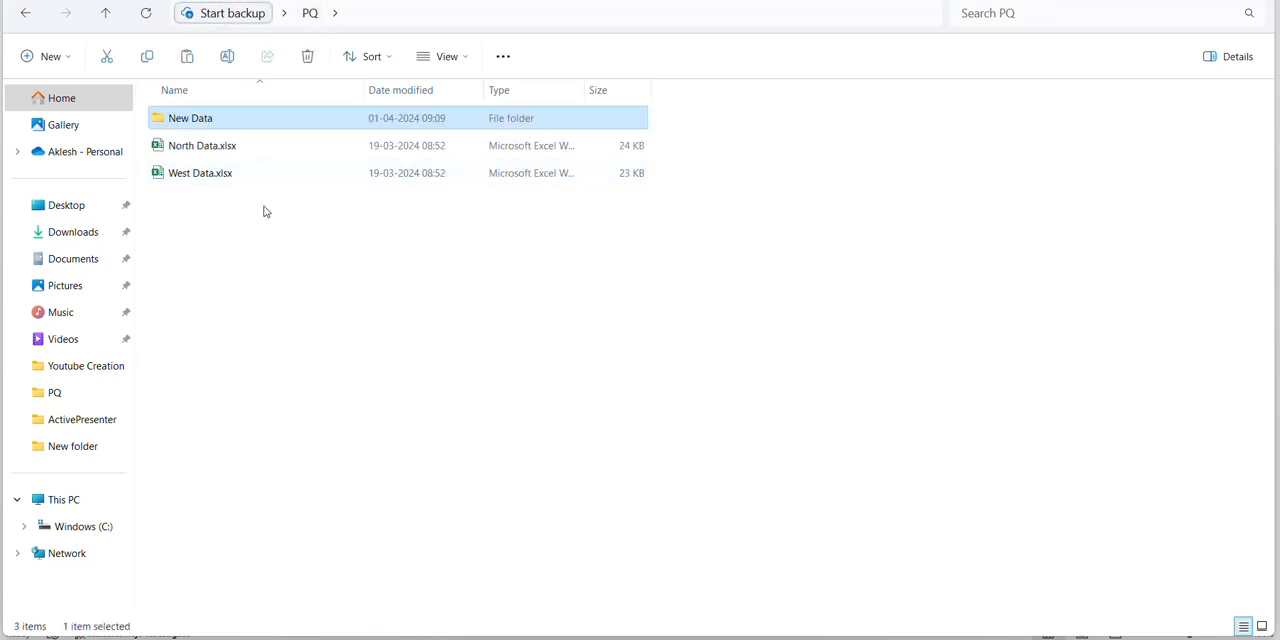
pyautogui.hotkey('ctrl', 'v')
# Switch to Excel, refresh the Append1 query and check its preview
pyautogui.hotkey('alt', 'Tab')
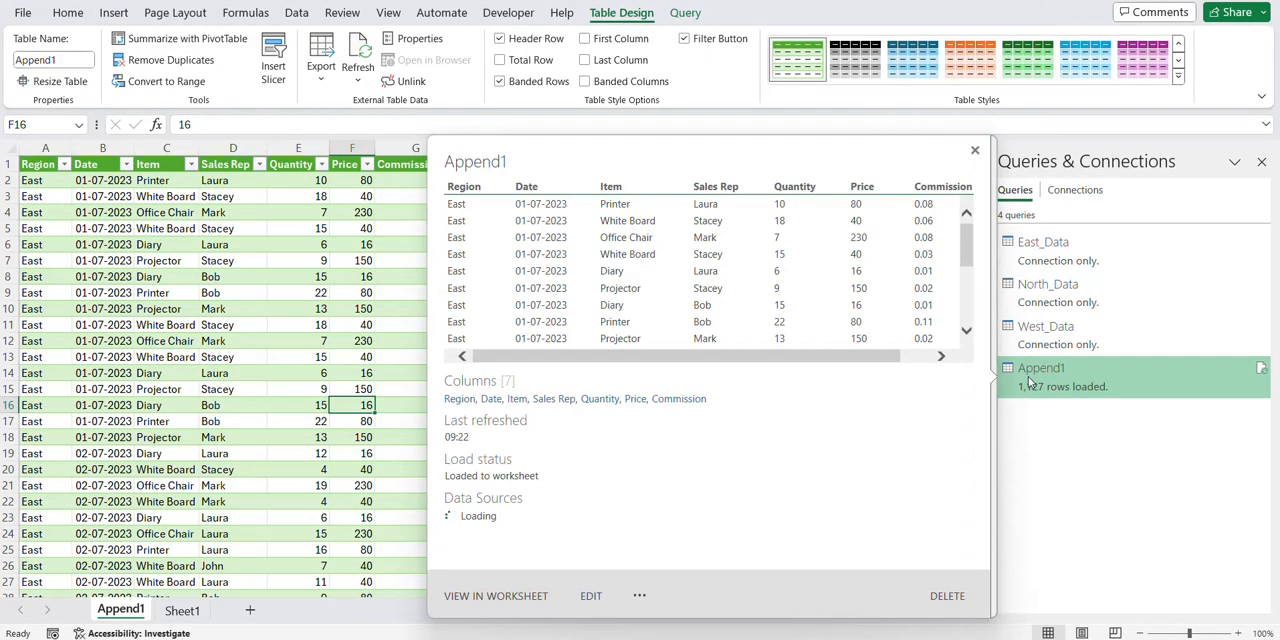
pyautogui.rightClick(1030, 382)
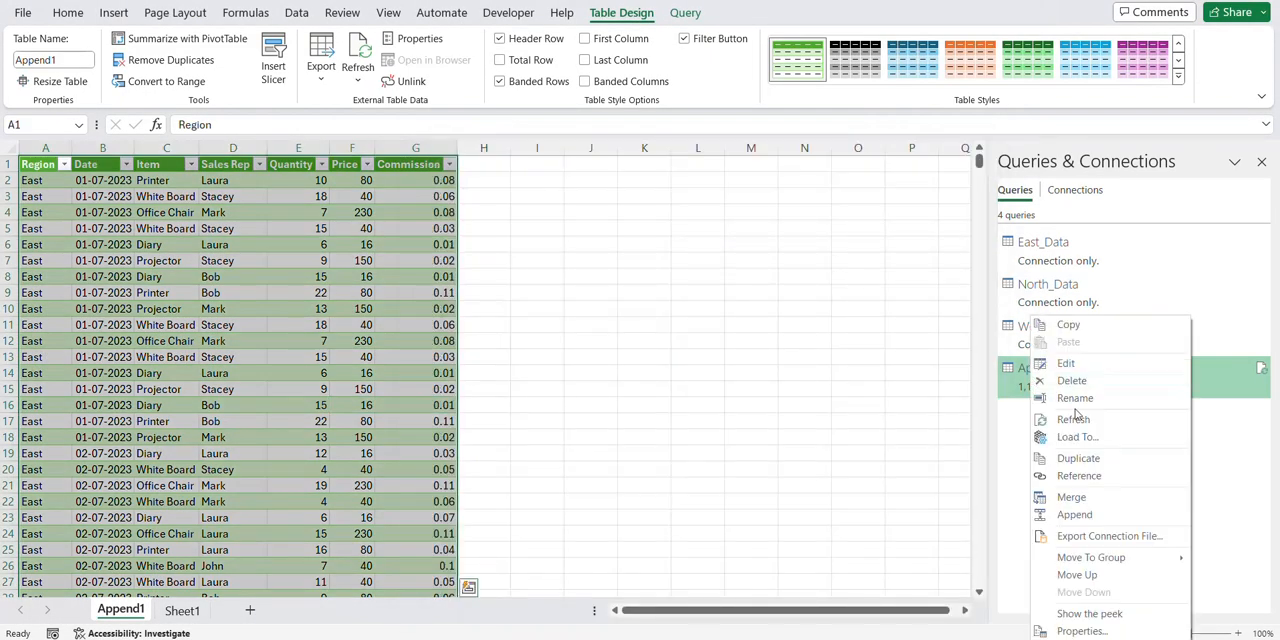
pyautogui.click(1074, 418)
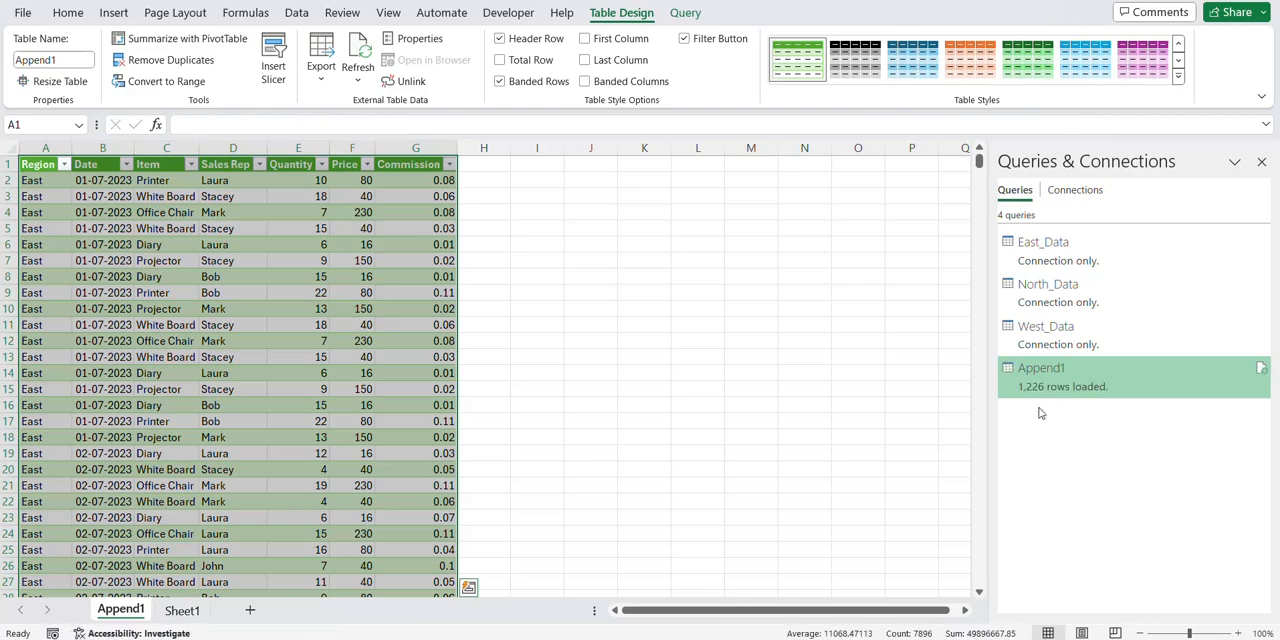
pyautogui.moveTo(1036, 382)
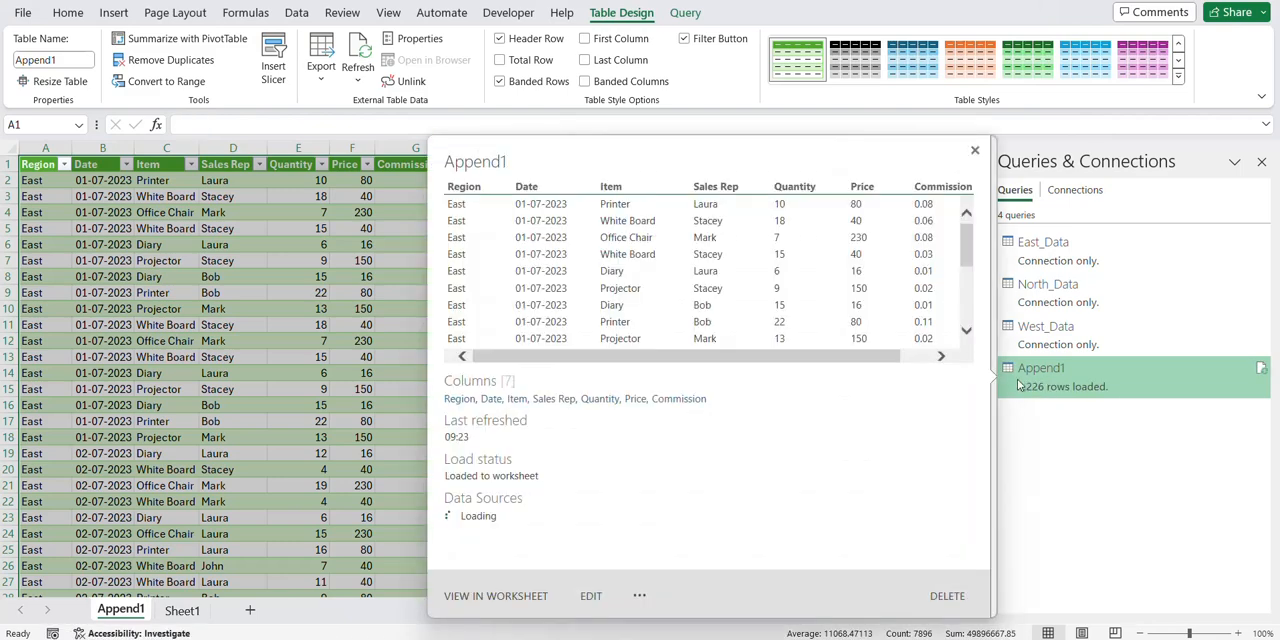
pyautogui.click(362, 390)
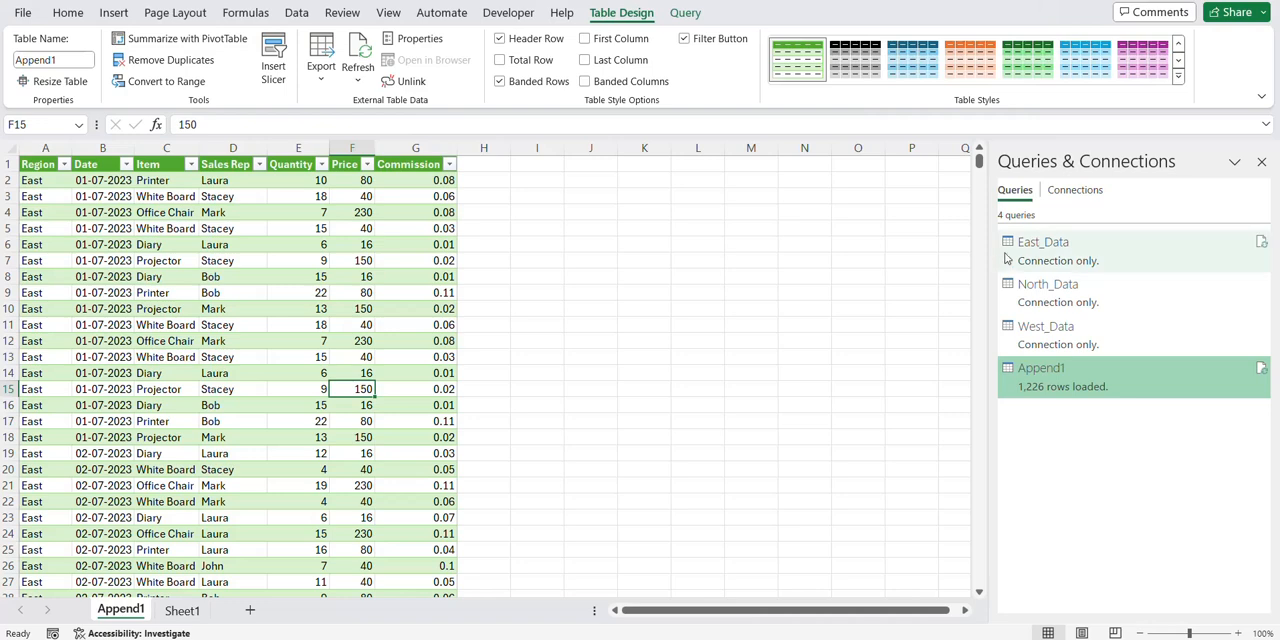
pyautogui.moveTo(1008, 255)
pyautogui.hotkey('alt', 'Tab')
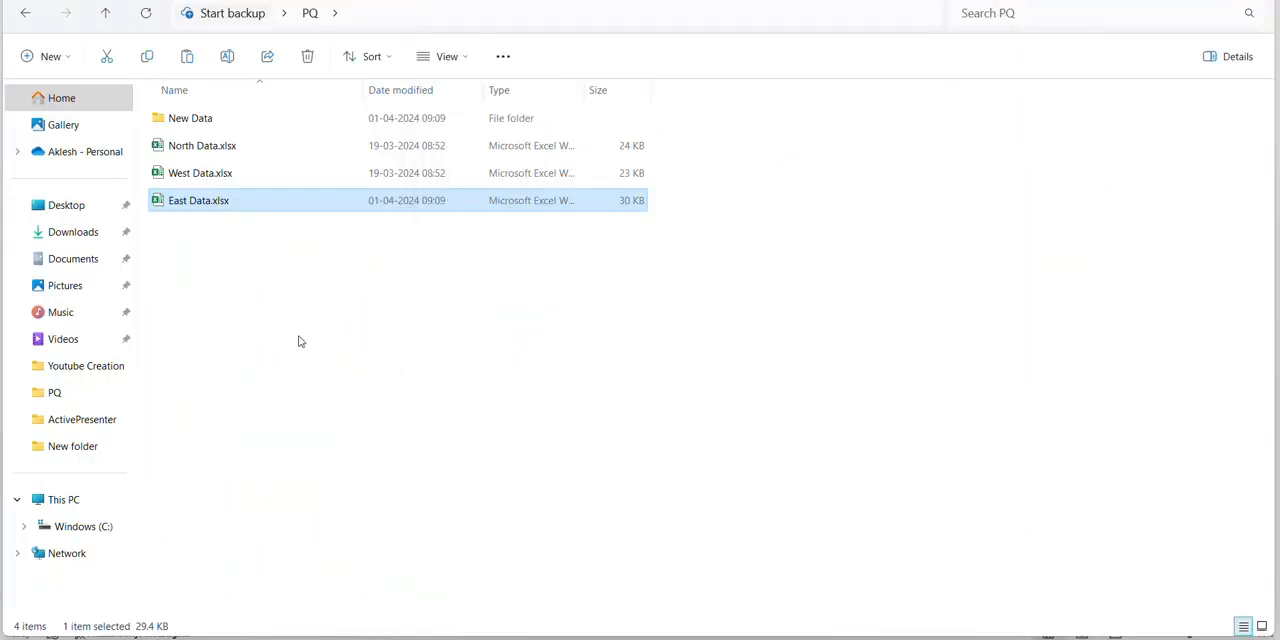
pyautogui.hotkey('alt', 'Tab')
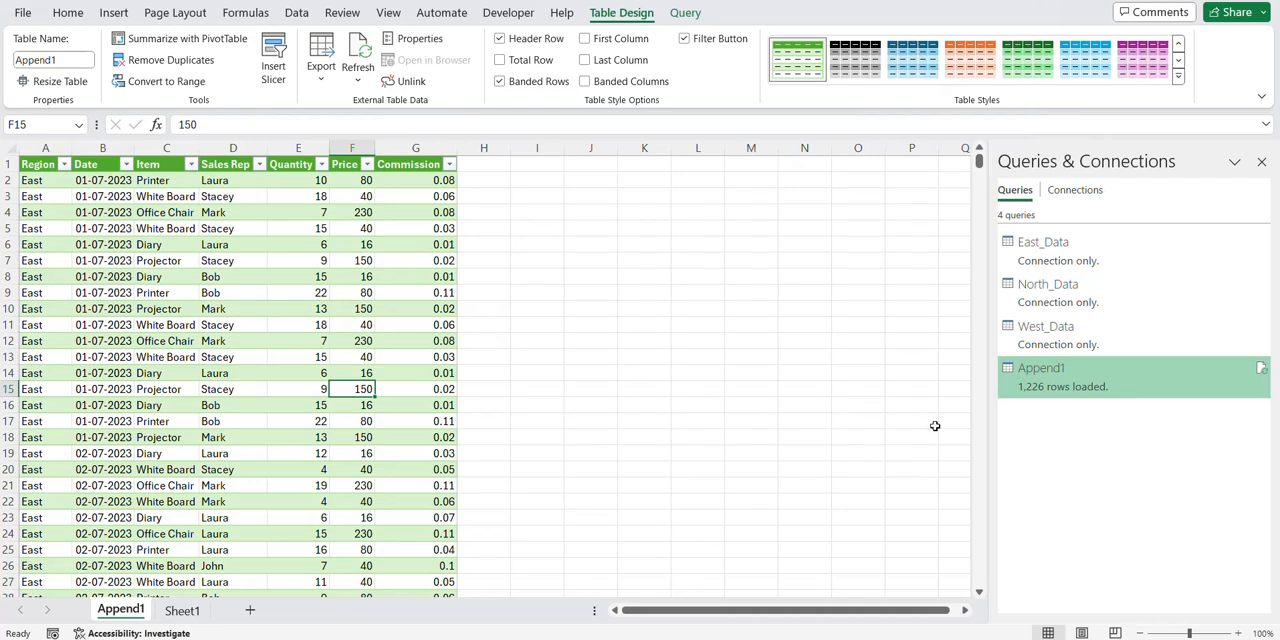
pyautogui.moveTo(1017, 378)
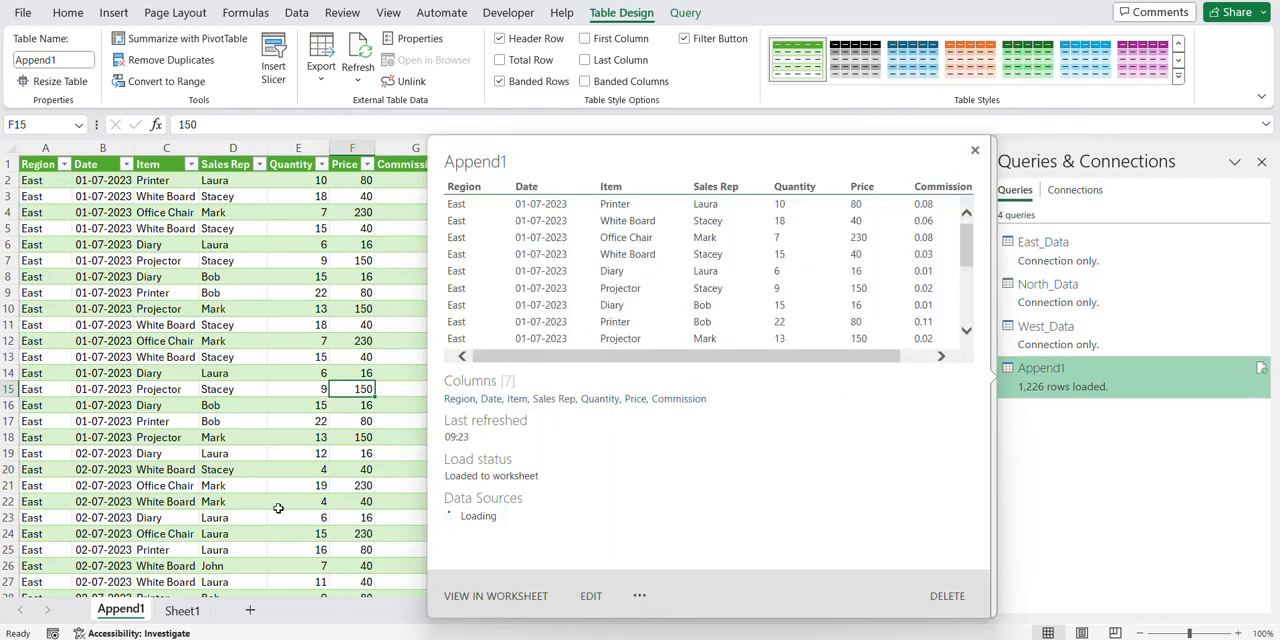
# Switch to File Explorer and rename East Data.xlsx in the PQ folder as East Data1.xlsx
pyautogui.hotkey('alt', 'Tab')
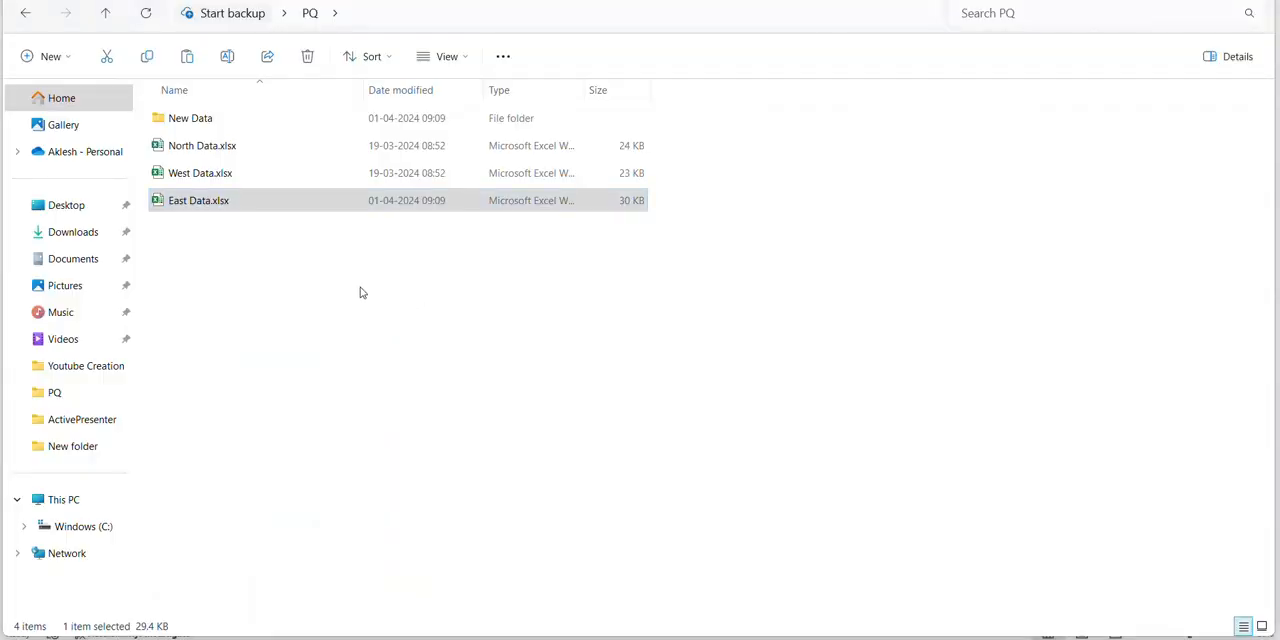
pyautogui.press('super')
pyautogui.press('super')
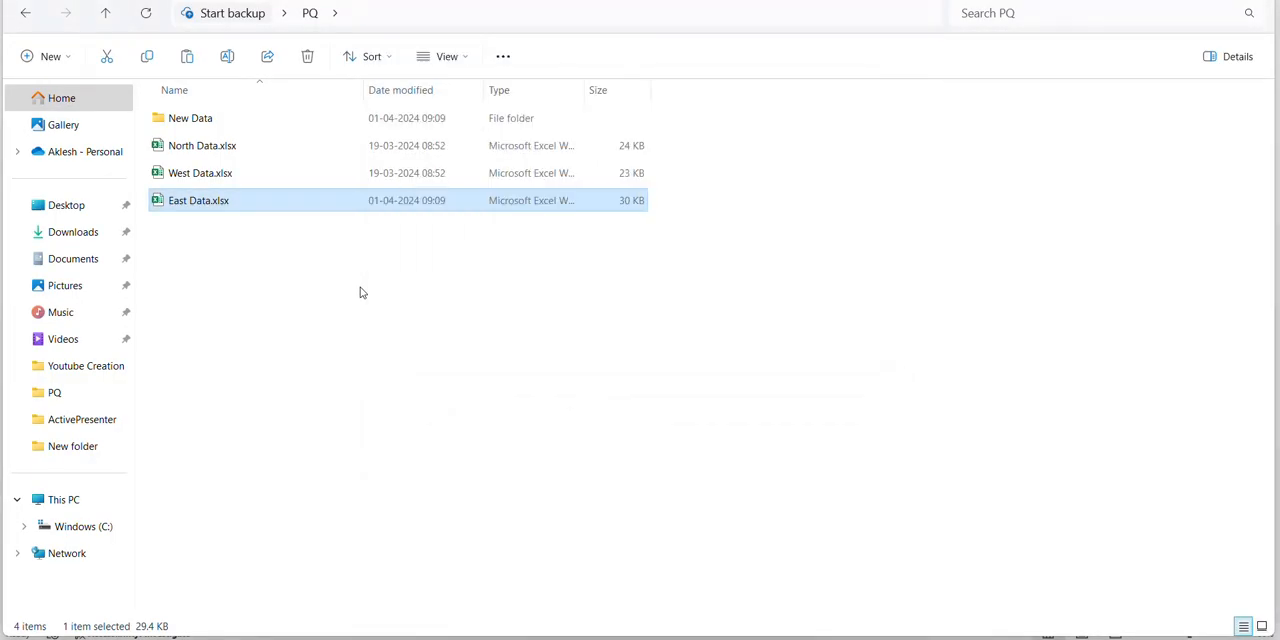
pyautogui.press('F2')
pyautogui.press('Right')
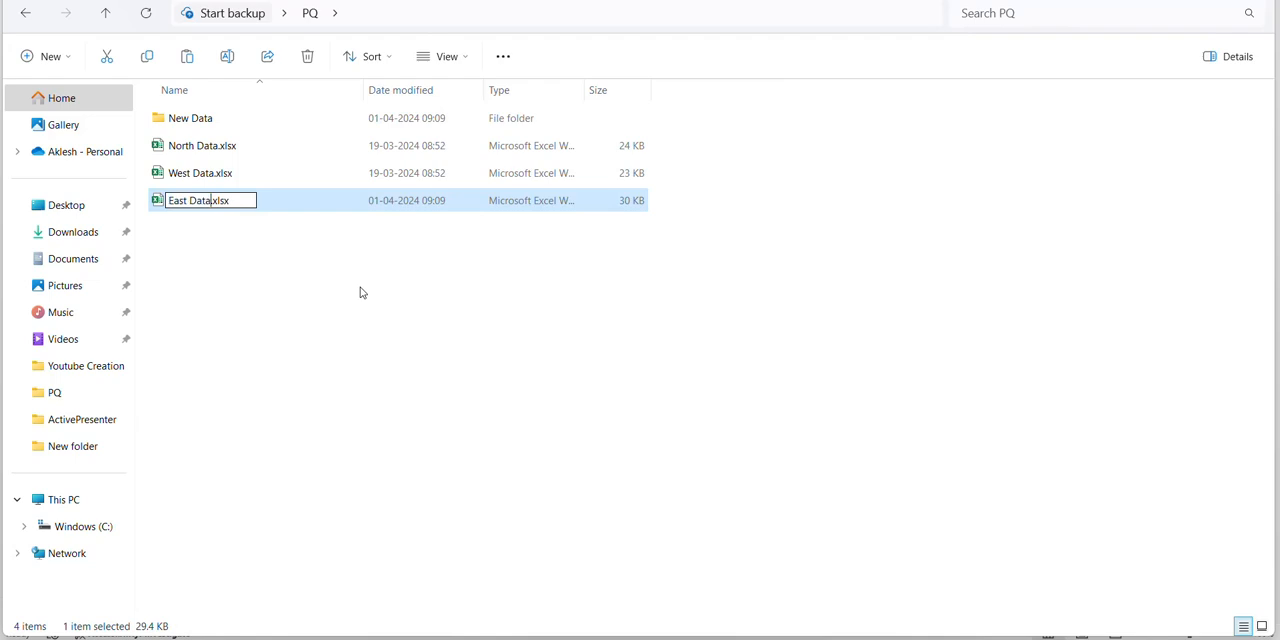
pyautogui.write('1')
pyautogui.press('Return')
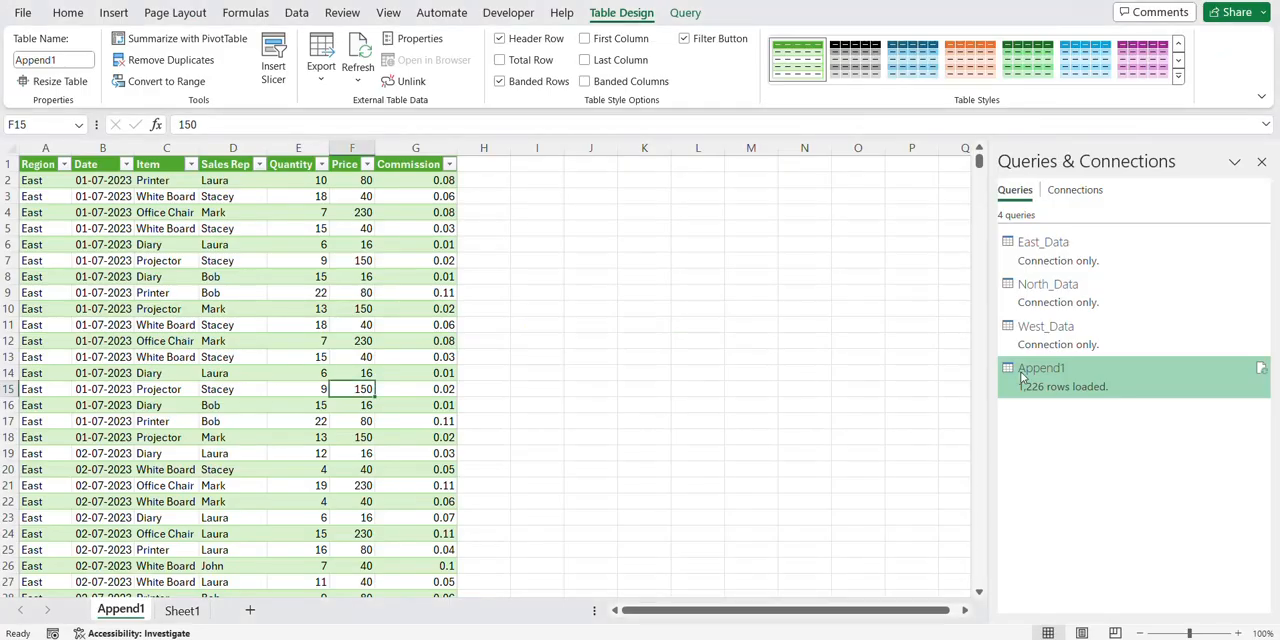
# Switch to Excel and try to refresh the Append1 query against the renamed East source file
pyautogui.rightClick(1046, 383)
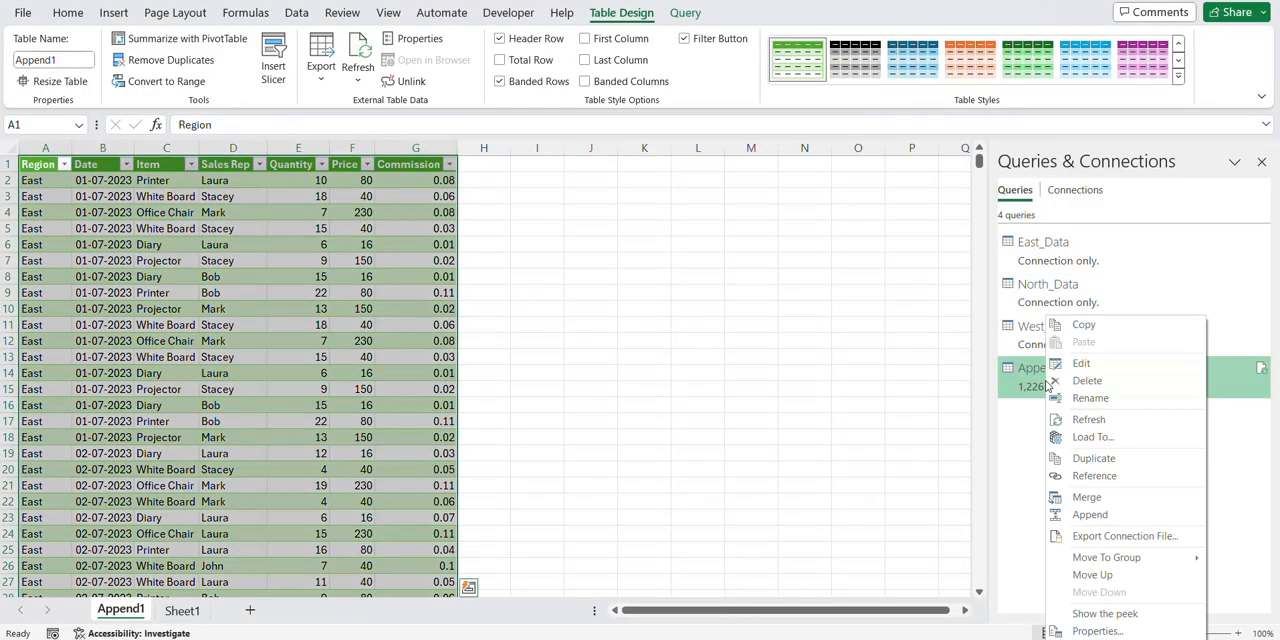
pyautogui.click(1085, 419)
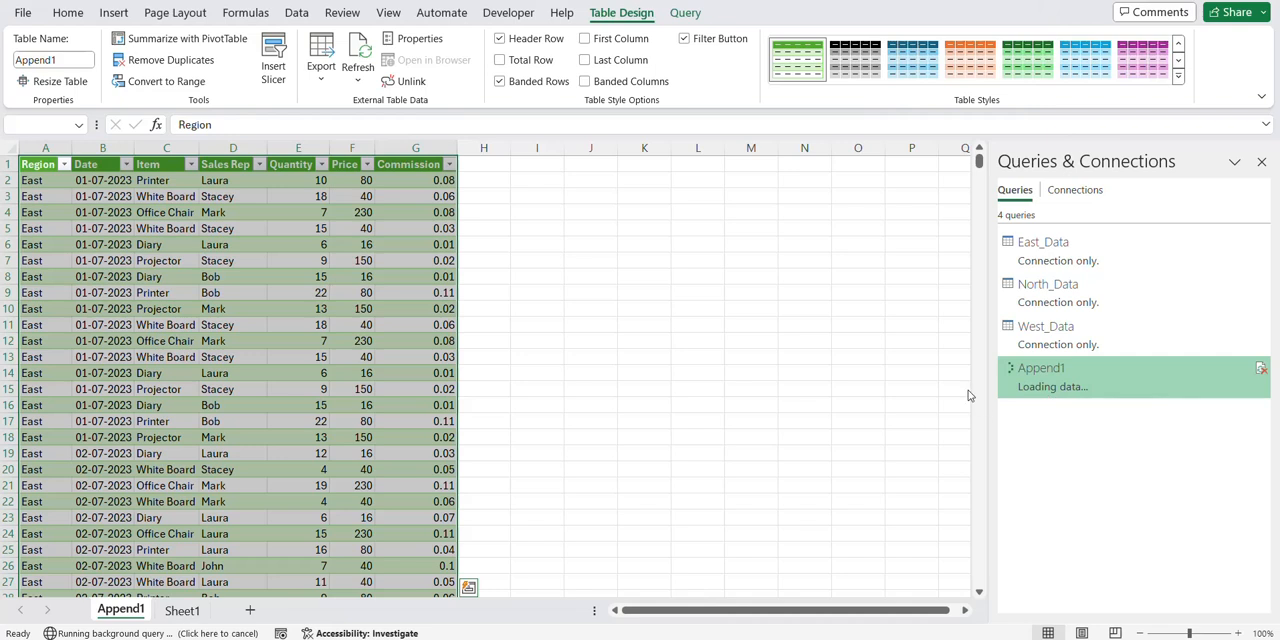
pyautogui.click(642, 356)
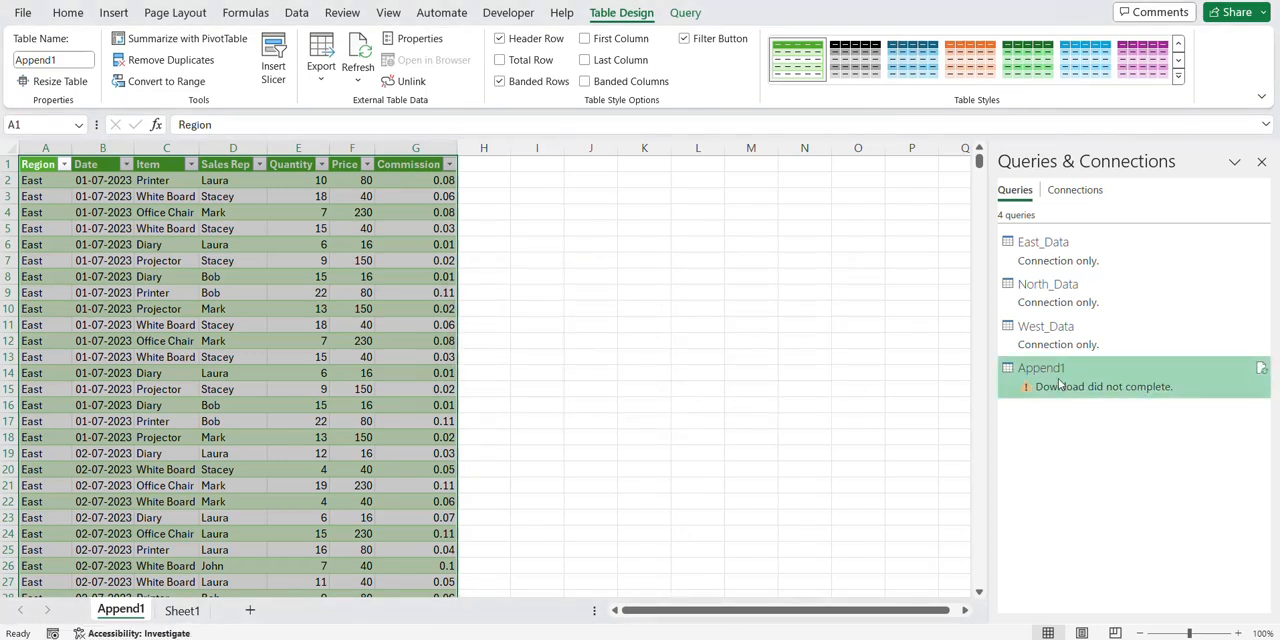
# Open the East_Data query for editing and change the file path of its Source step to East Data1.xlsx in the PQ folder
pyautogui.doubleClick(1047, 263)
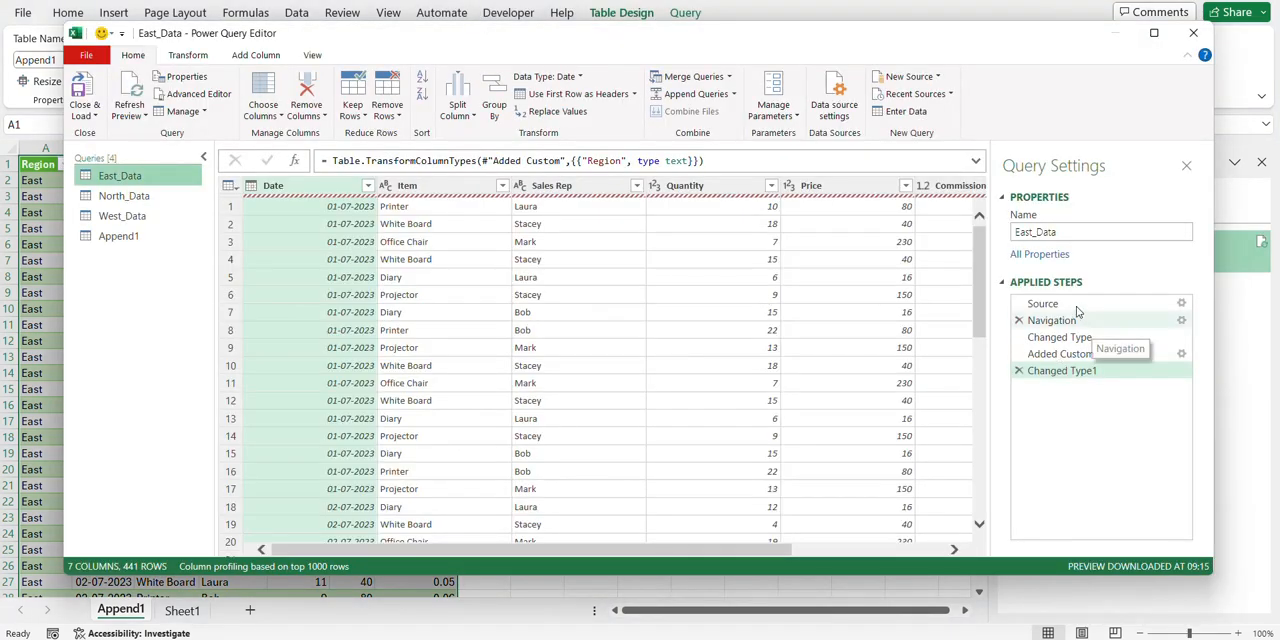
pyautogui.click(1124, 304)
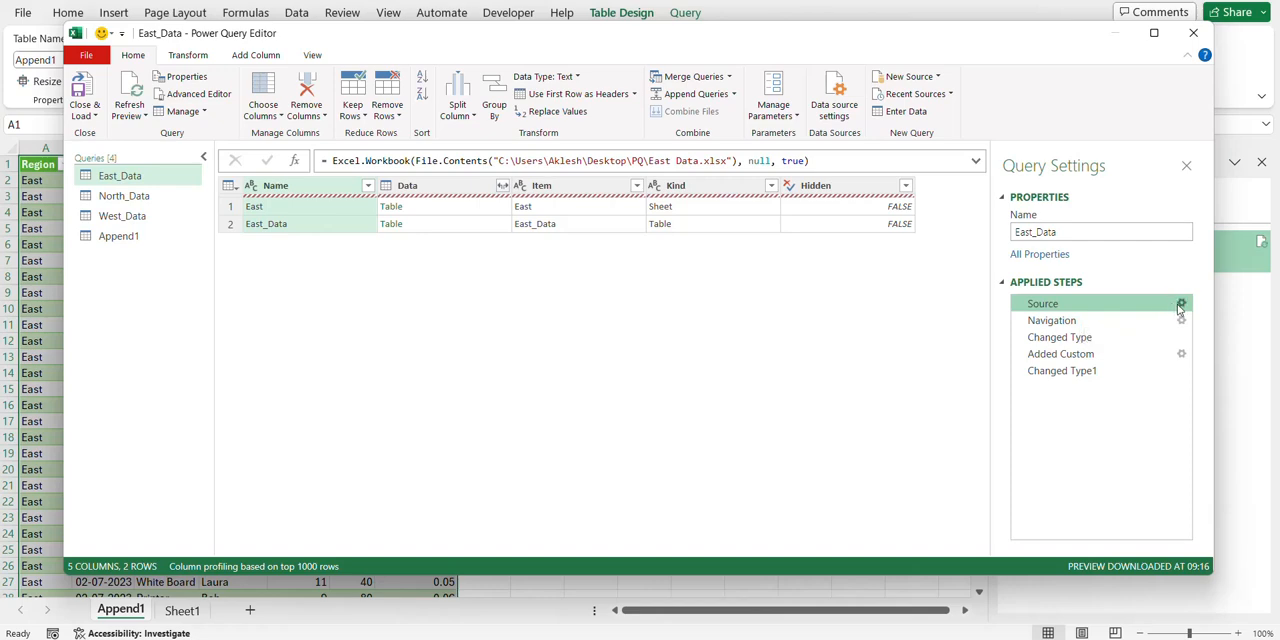
pyautogui.click(1181, 304)
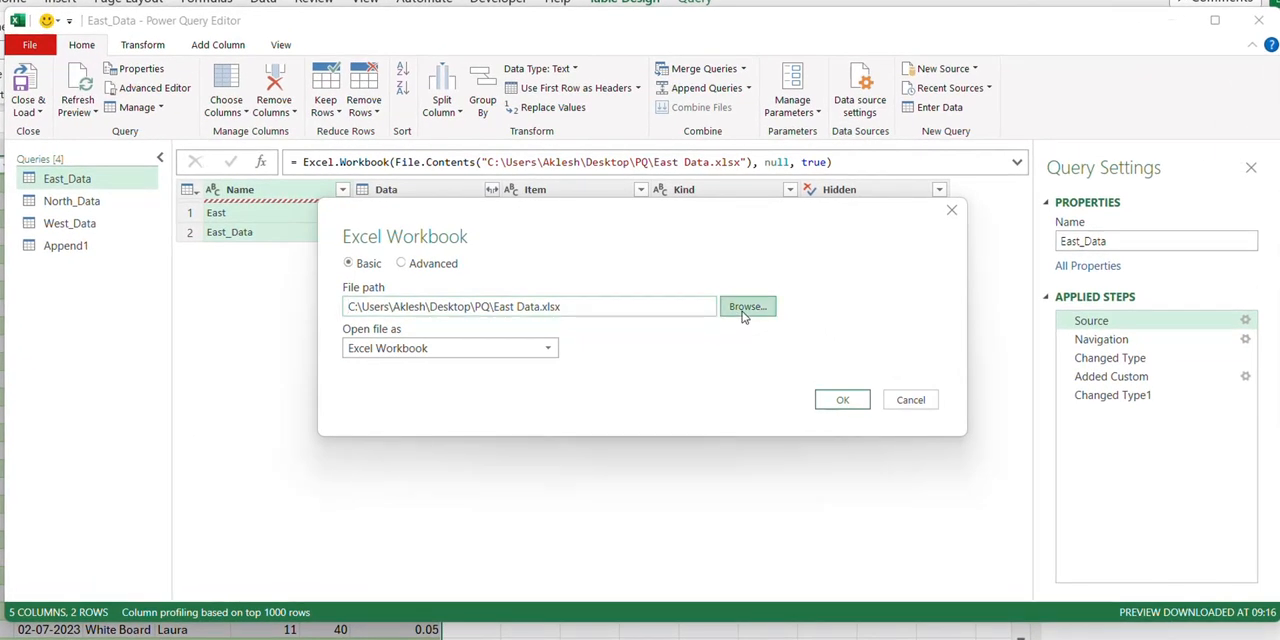
pyautogui.click(746, 307)
pyautogui.click(223, 252)
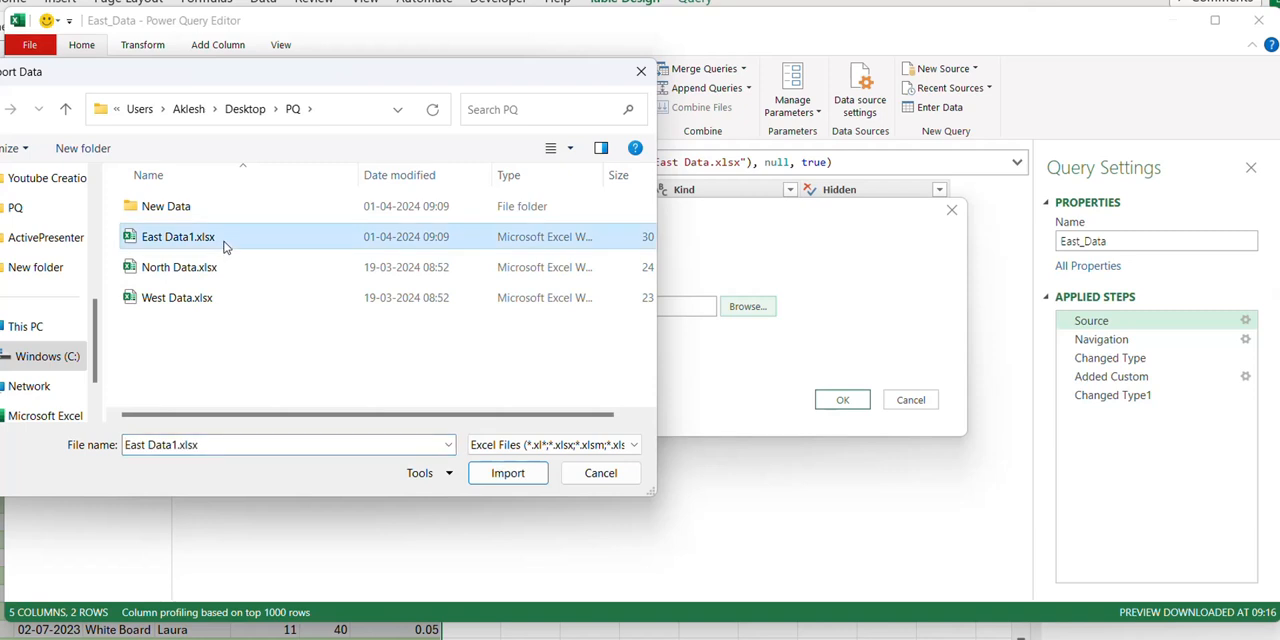
pyautogui.click(505, 475)
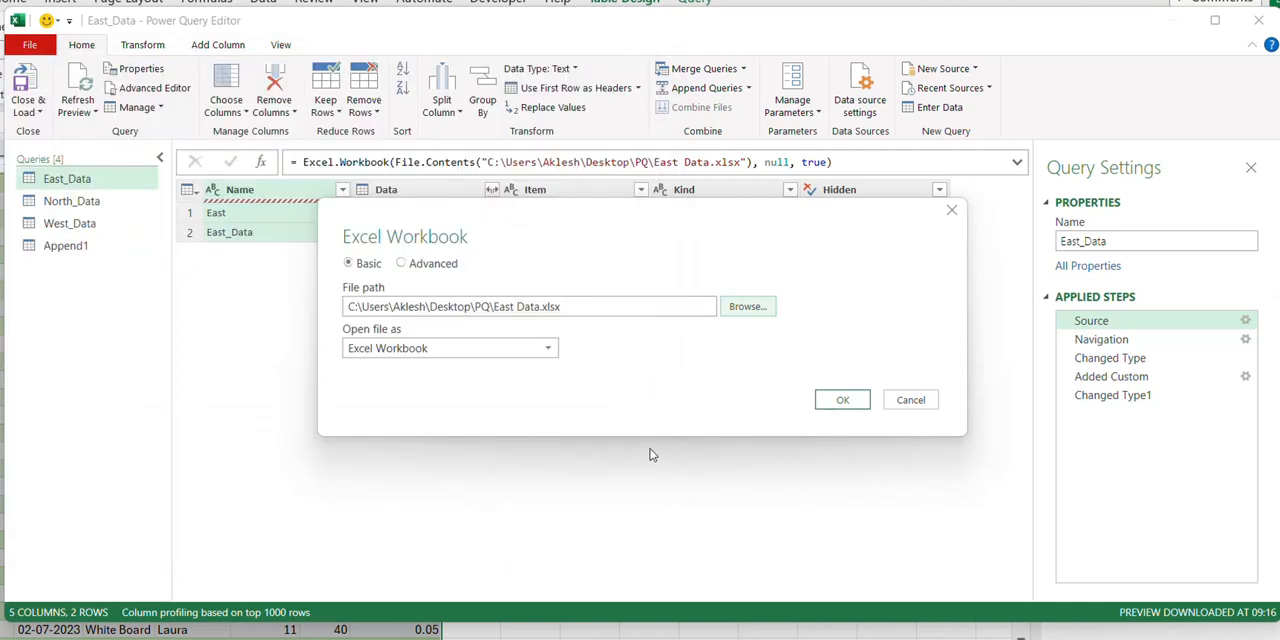
pyautogui.click(843, 400)
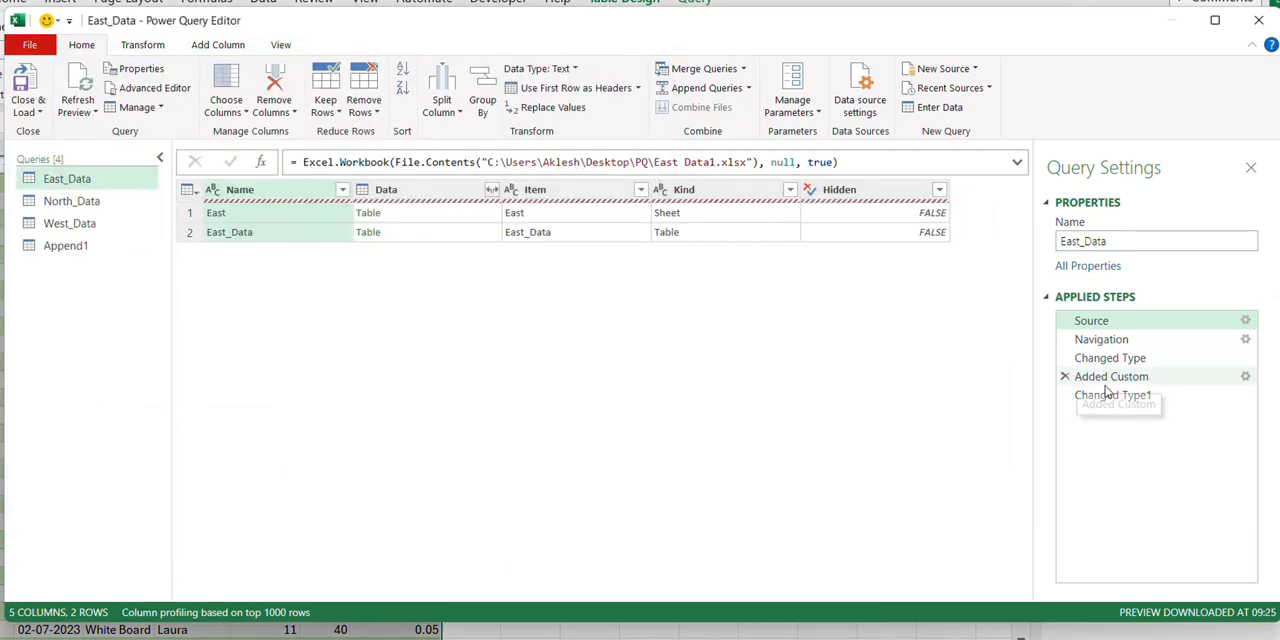
# Check the East_Data query's result at the Changed Type1 step and close the Power Query Editor, keeping the changes
pyautogui.click(1108, 396)
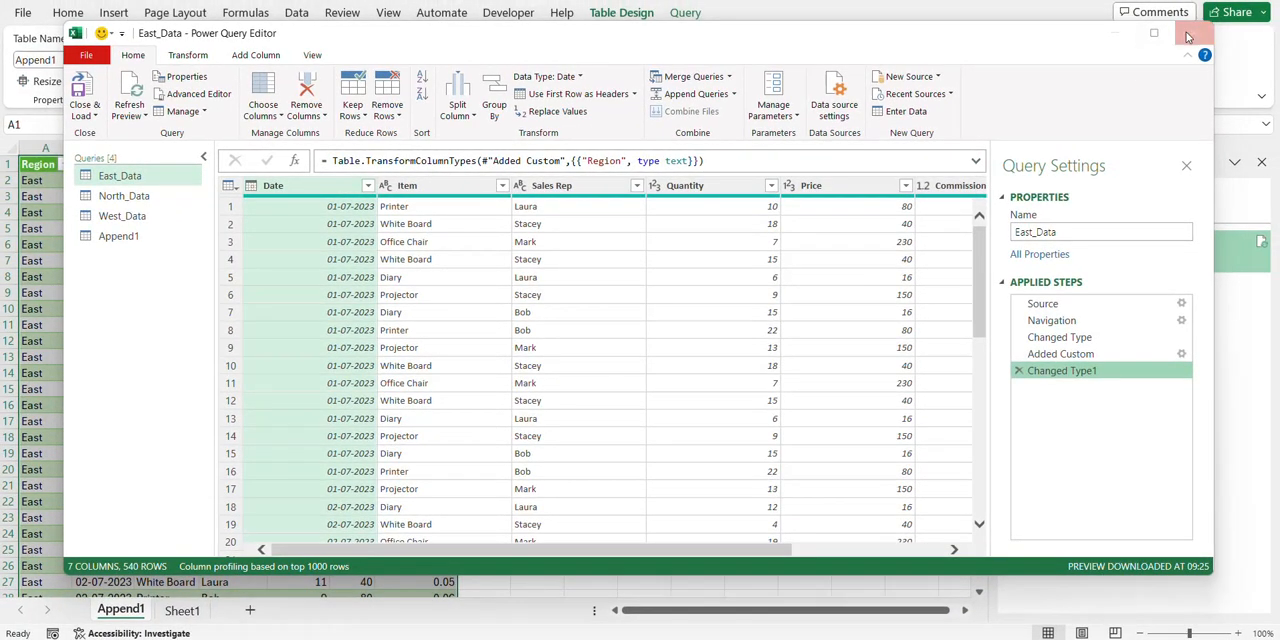
pyautogui.click(1189, 37)
pyautogui.click(662, 334)
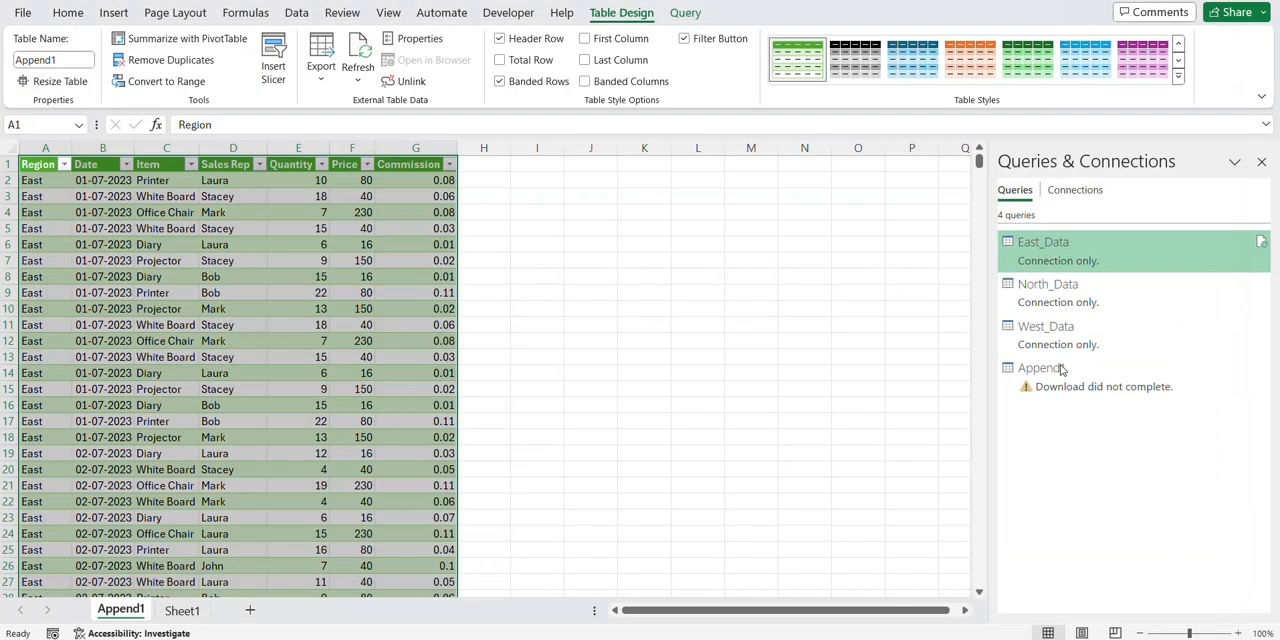
# Refresh the Append1 query from the updated East source and review its preview
pyautogui.rightClick(1063, 371)
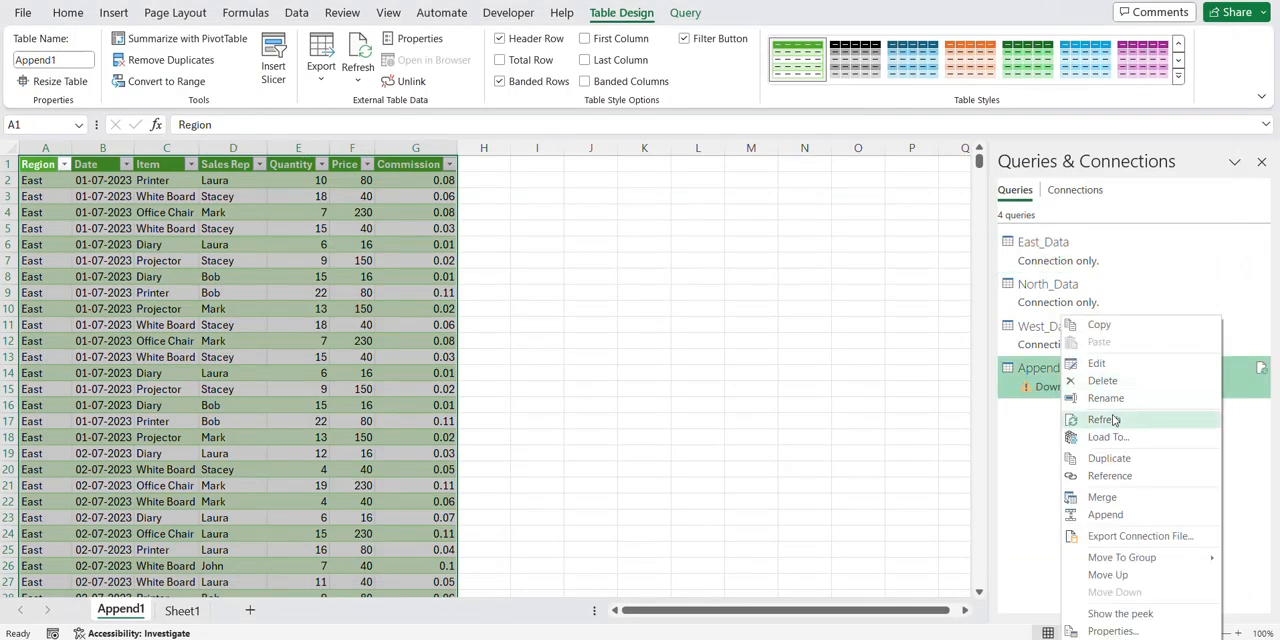
pyautogui.click(1104, 419)
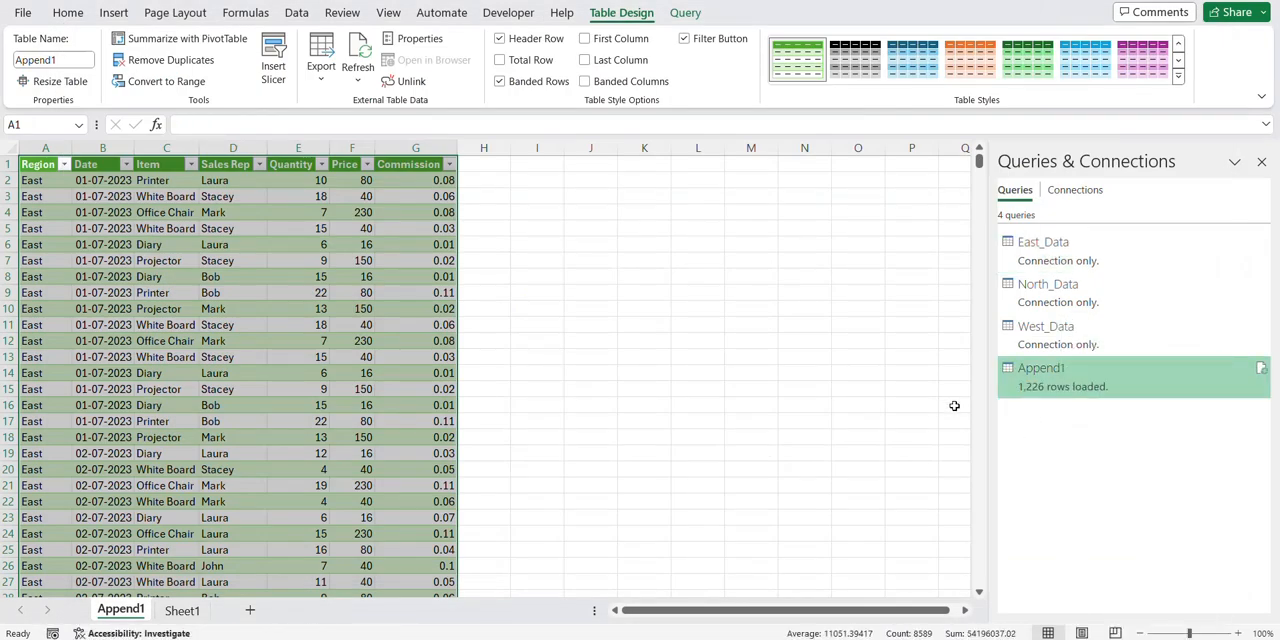
pyautogui.moveTo(1006, 364)
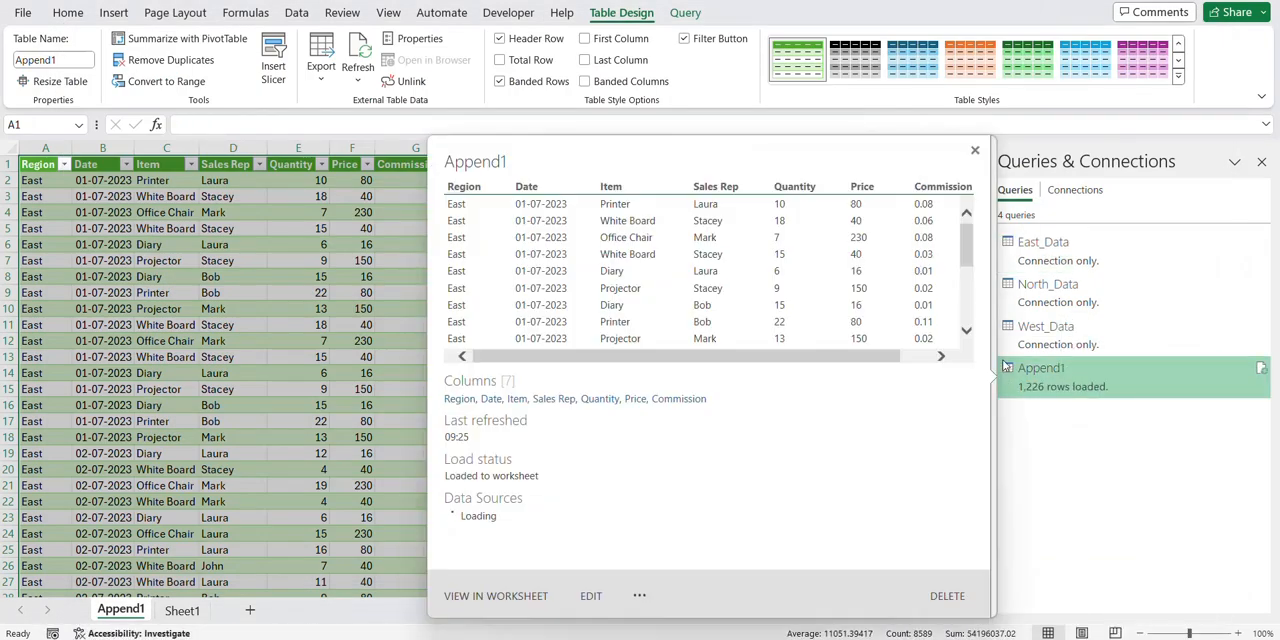
pyautogui.click(312, 328)
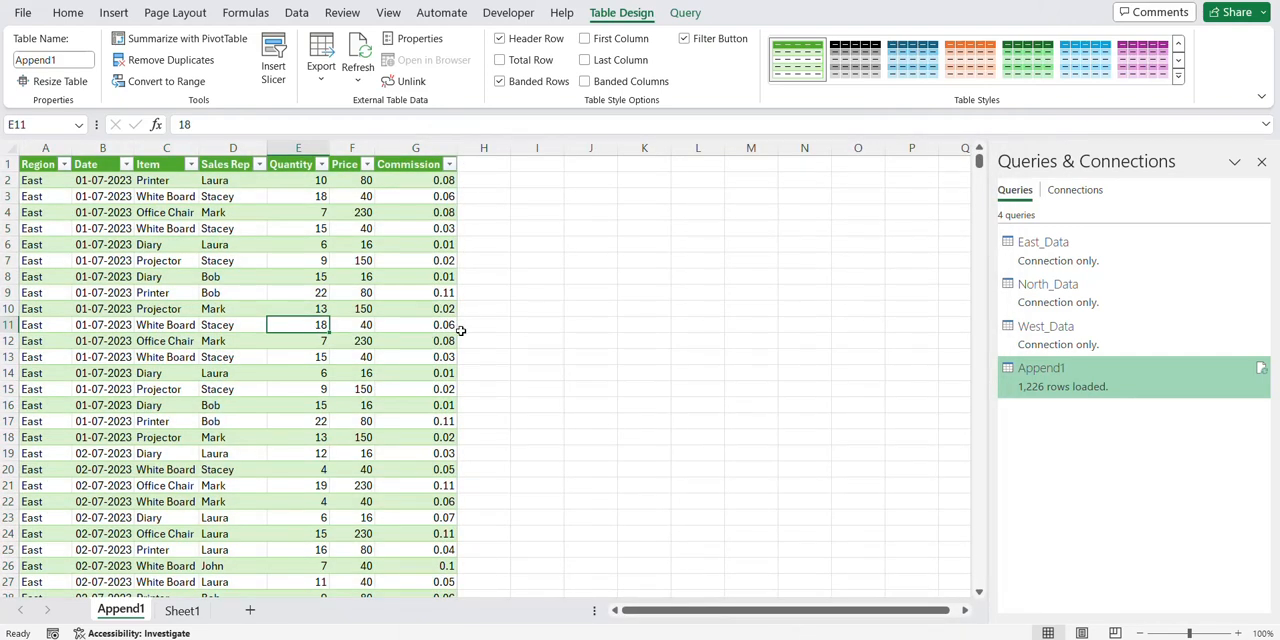